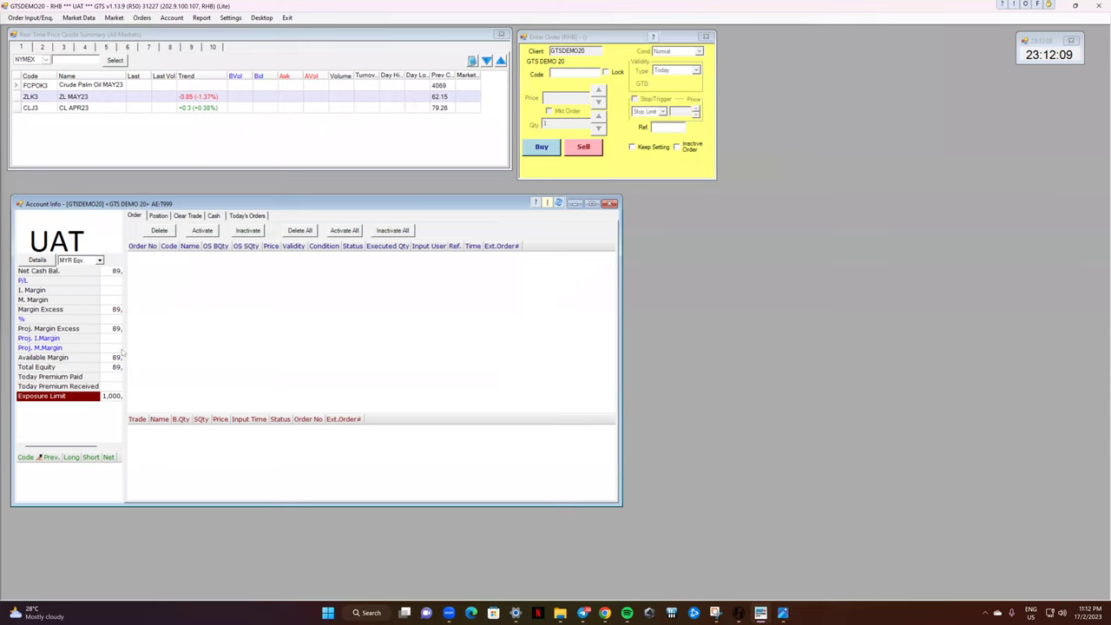
# Step: Widen the summary pane of the Account Info window to fit the full balances, and switch the window to a fixed frame
pyautogui.moveTo(124, 350); pyautogui.dragTo(199, 345)
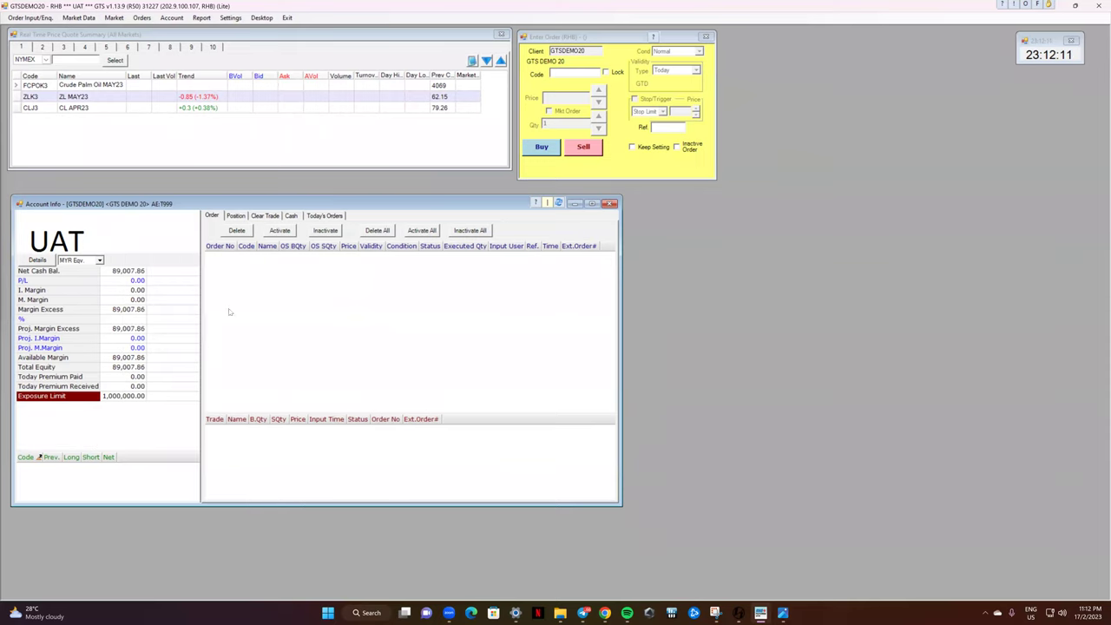
pyautogui.rightClick(268, 205)
pyautogui.click(286, 209)
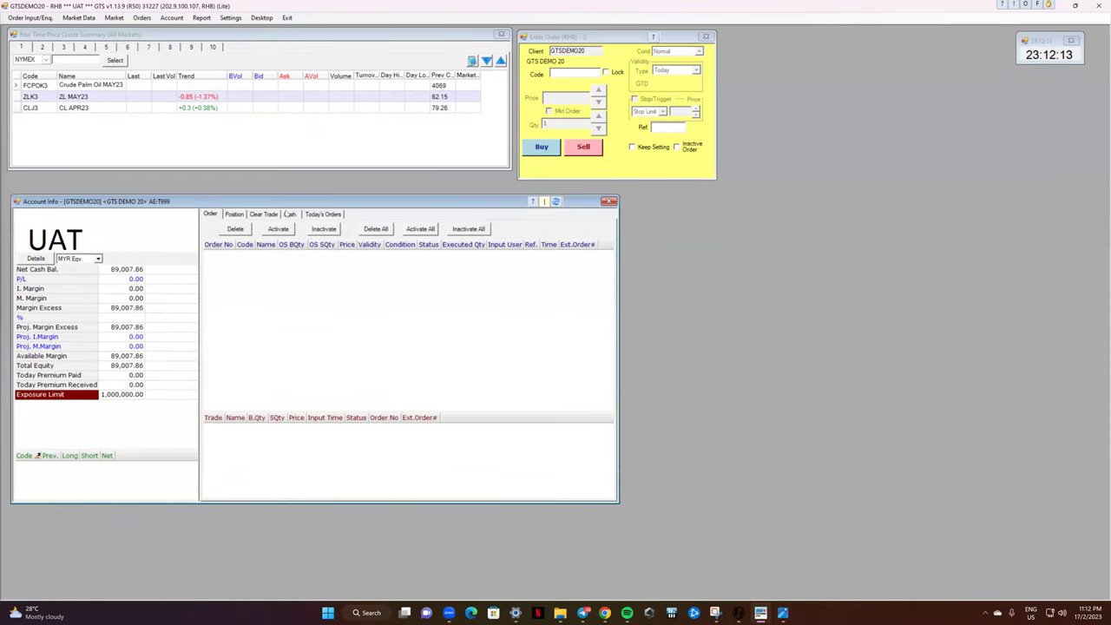
pyautogui.rightClick(288, 205)
pyautogui.click(268, 208)
pyautogui.rightClick(274, 205)
pyautogui.click(265, 204)
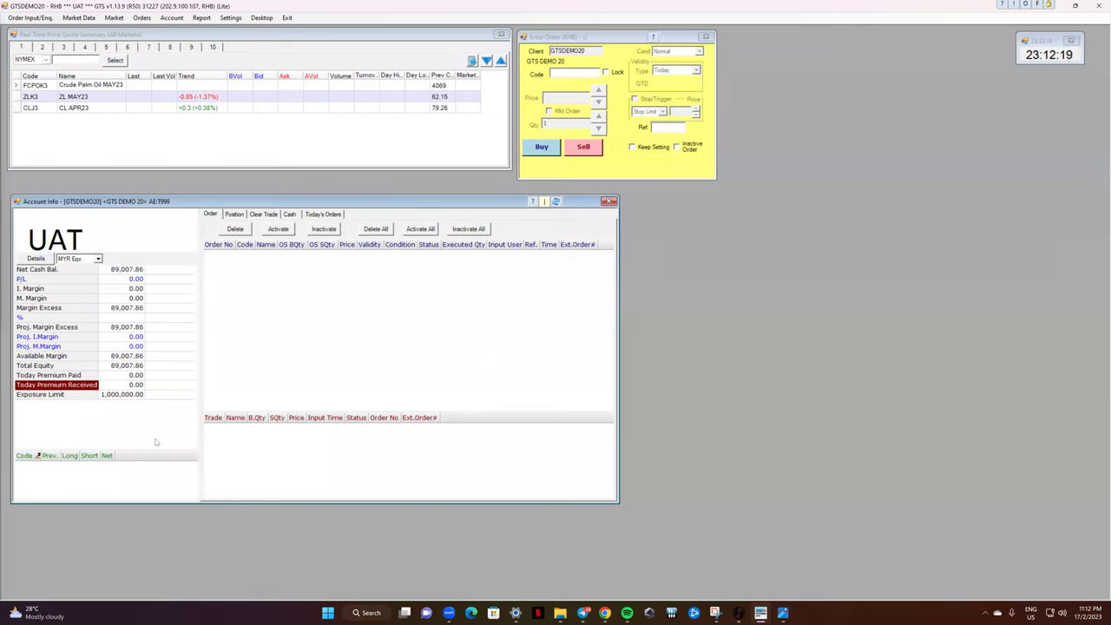
# Step: Raise the dividers above the positions list and the executed trades list in the Account Info window
pyautogui.moveTo(154, 450); pyautogui.dragTo(161, 429)
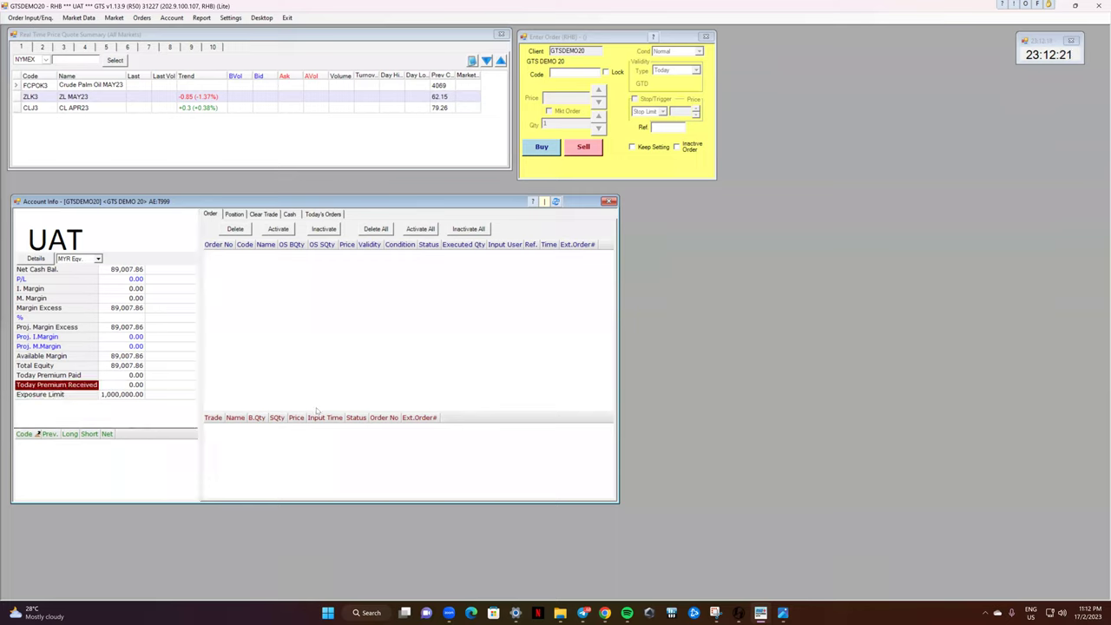
pyautogui.moveTo(317, 411); pyautogui.dragTo(351, 397)
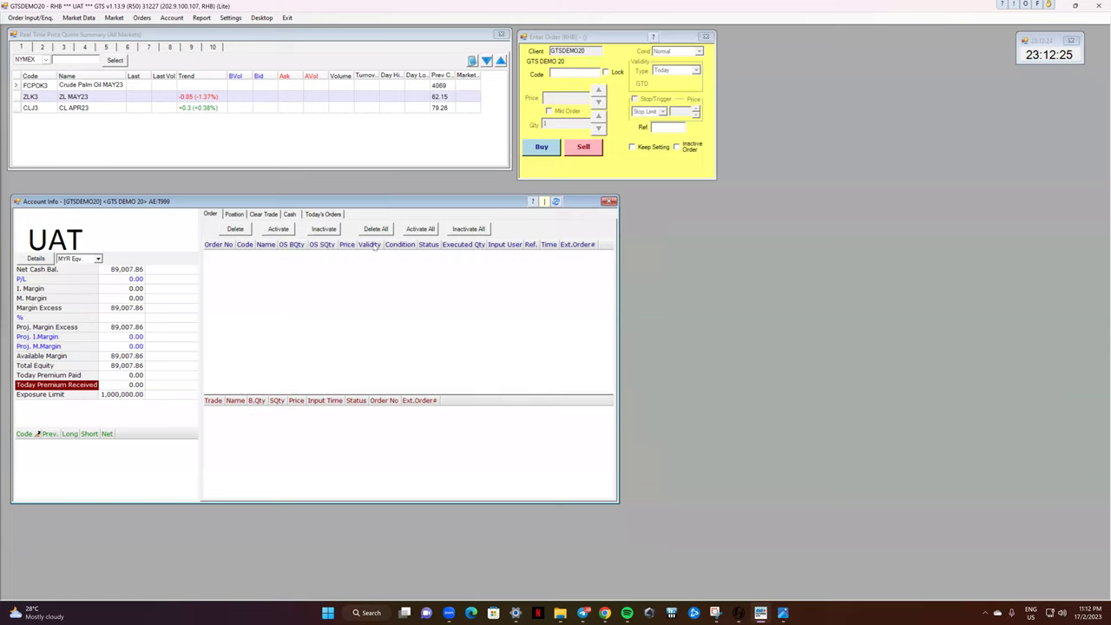
# Step: Enter the product code ZLK3 in the order form and clear it again
pyautogui.click(600, 39)
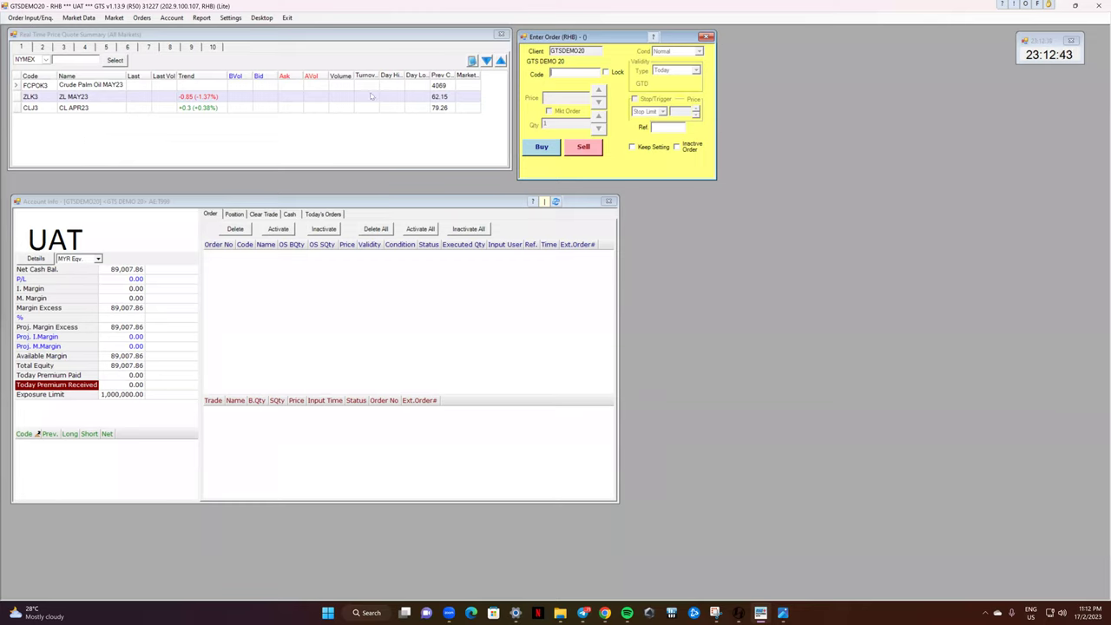
pyautogui.click(575, 76)
pyautogui.write('ZLK3')
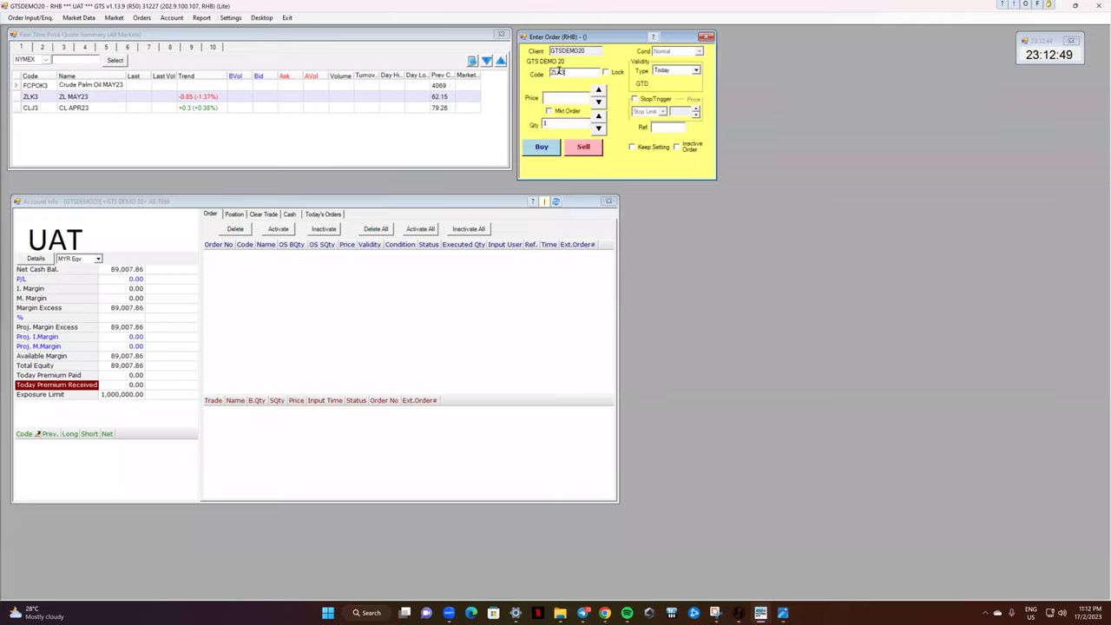
pyautogui.press('Return')
pyautogui.press('BackSpace')
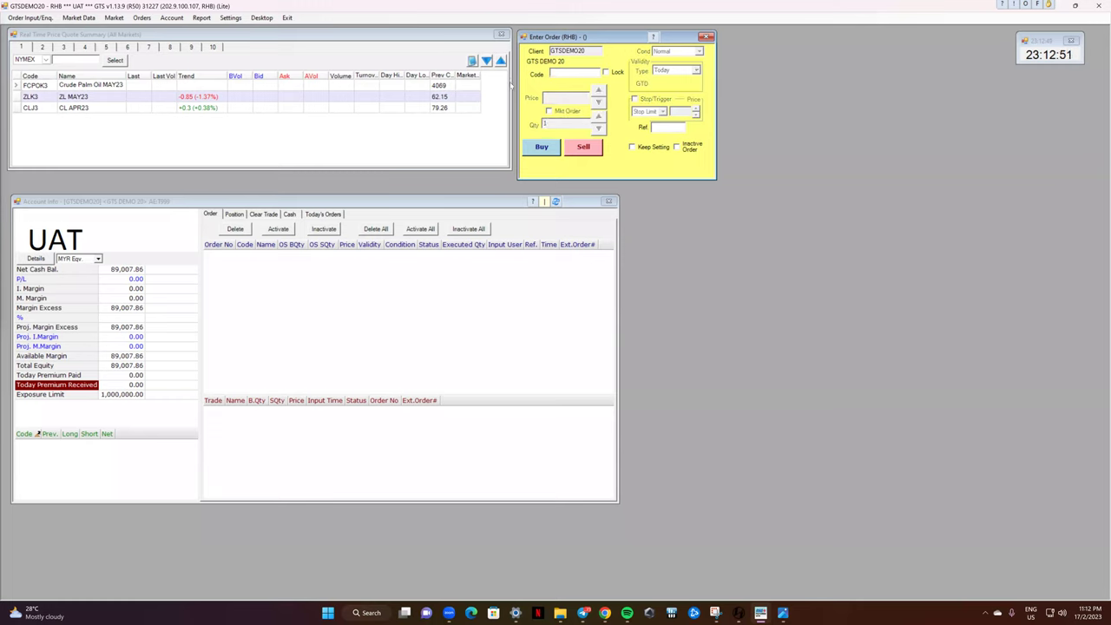
# Step: Load the ZLK3 soybean oil contract into the order form from its row in the price quote list
pyautogui.click(139, 101)
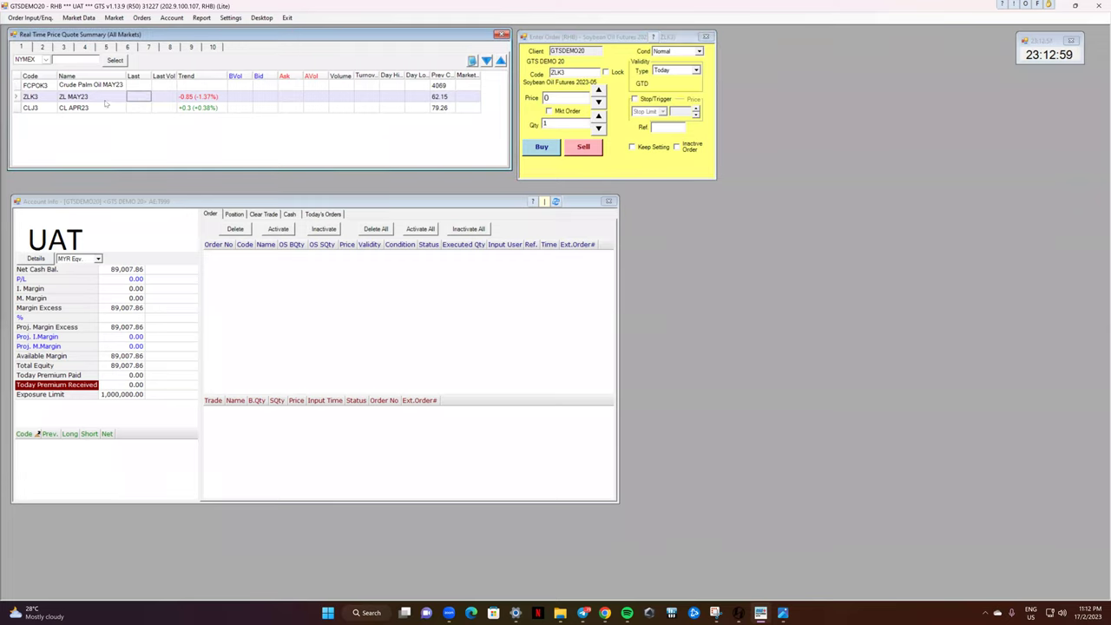
pyautogui.click(578, 72)
pyautogui.doubleClick(562, 73)
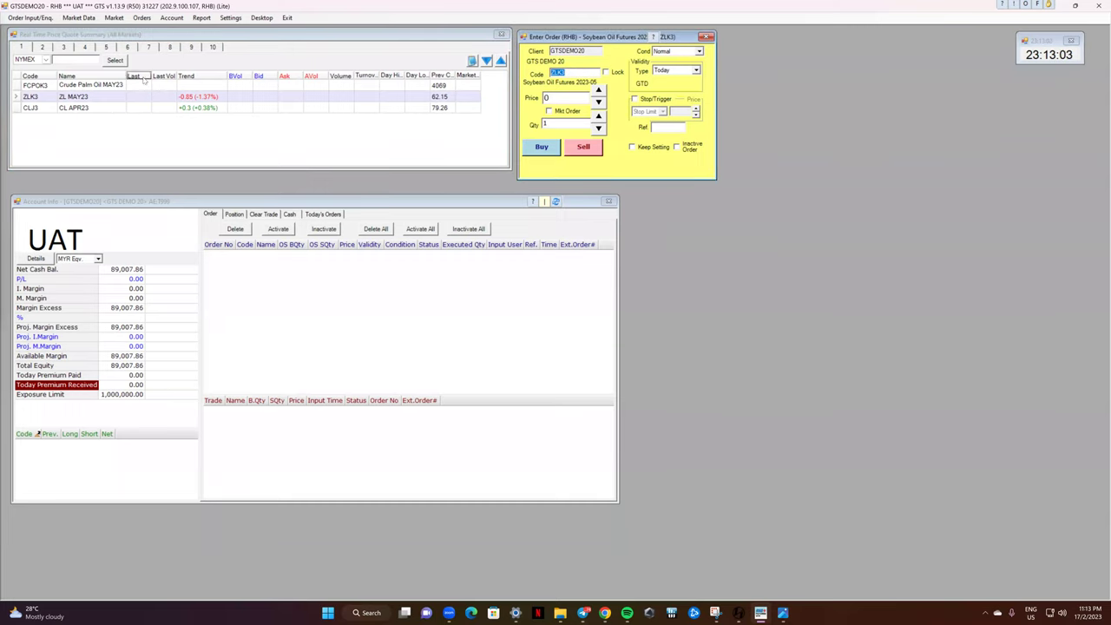
# Step: Load CLJ3 from the quote list, place and confirm a market buy order for quantity 1, and inspect the executed trade
pyautogui.click(139, 108)
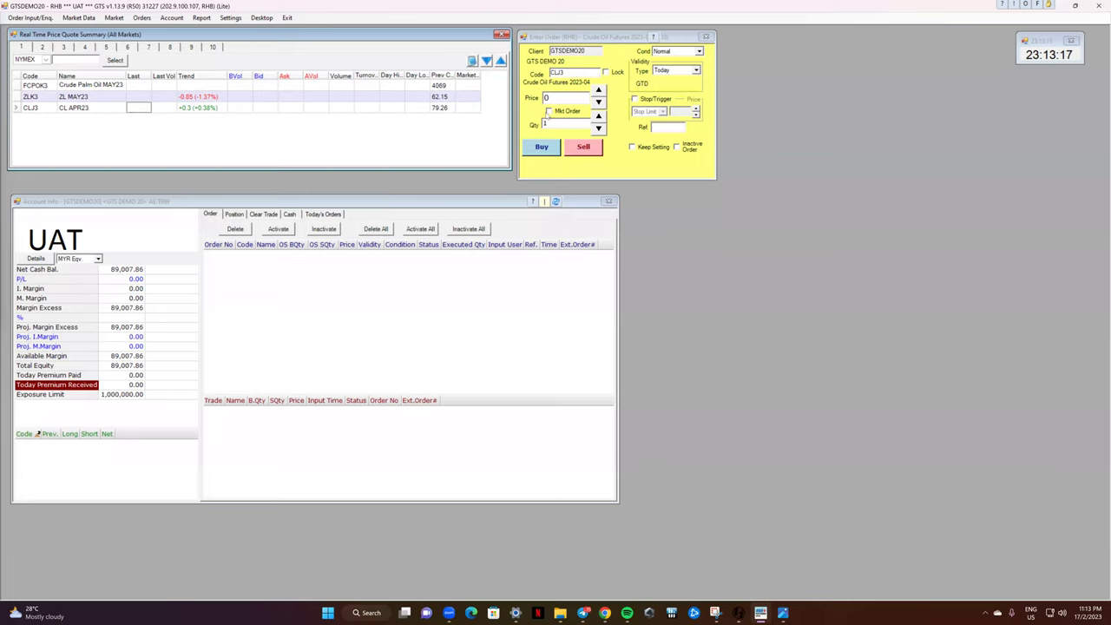
pyautogui.click(549, 112)
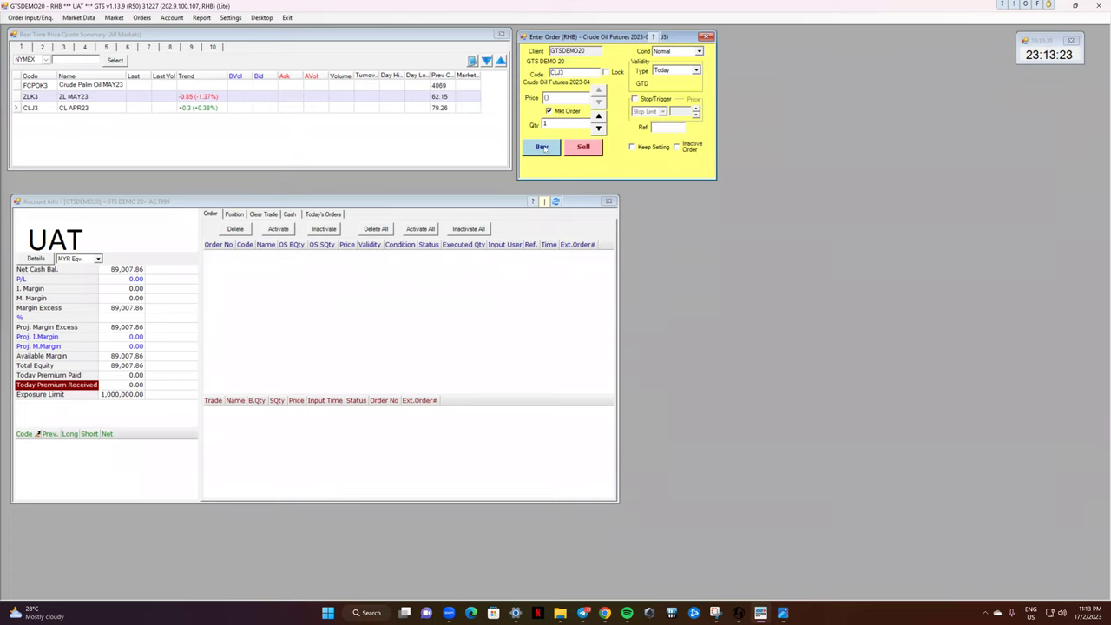
pyautogui.click(542, 147)
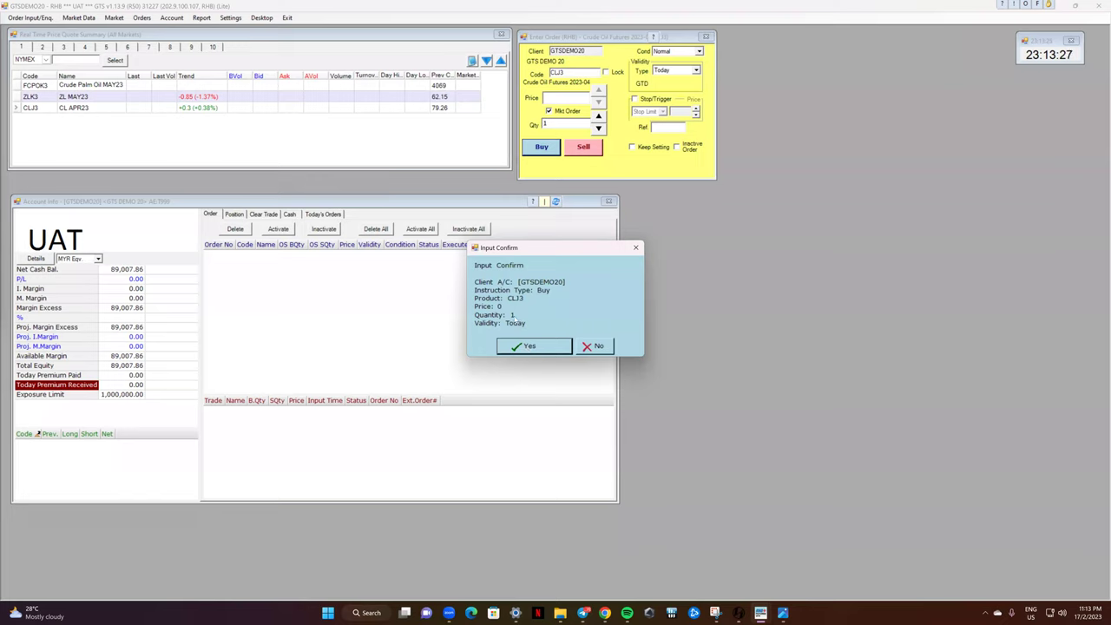
pyautogui.click(542, 344)
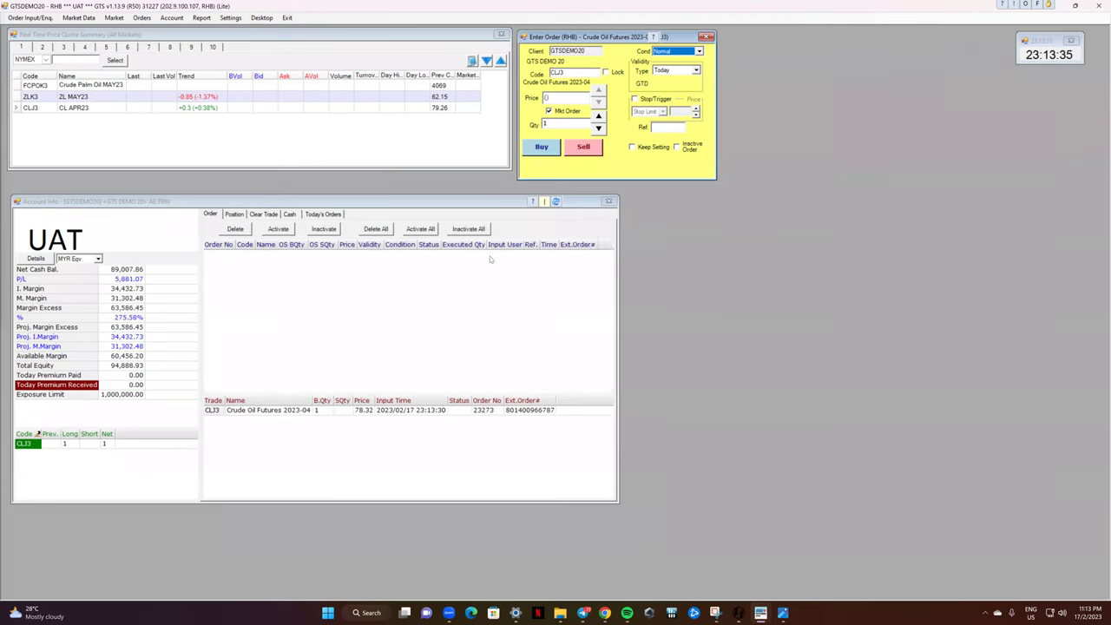
pyautogui.click(328, 410)
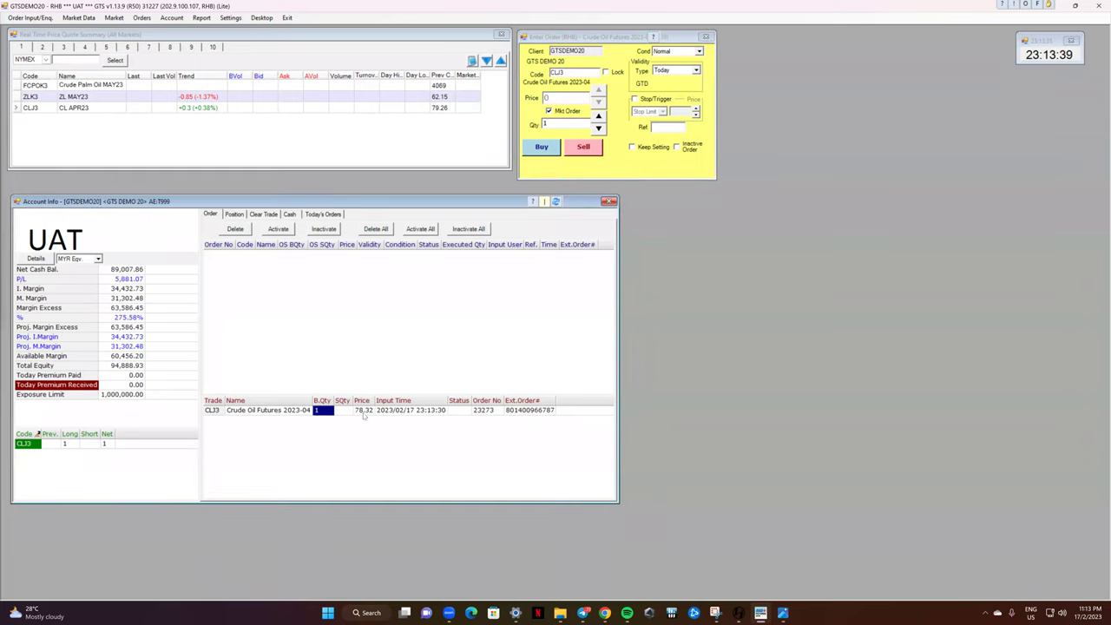
pyautogui.click(363, 411)
# Step: Place and confirm a market sell order for 1 CLJ3, and check the price of the executed sale
pyautogui.click(582, 148)
pyautogui.click(533, 346)
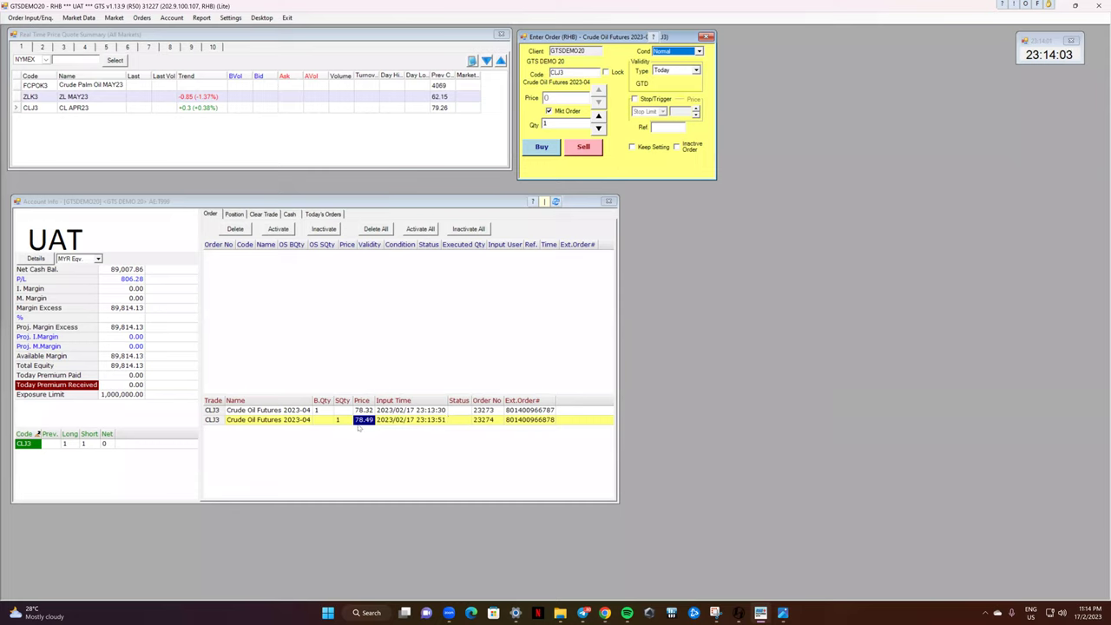
pyautogui.click(367, 422)
pyautogui.click(366, 420)
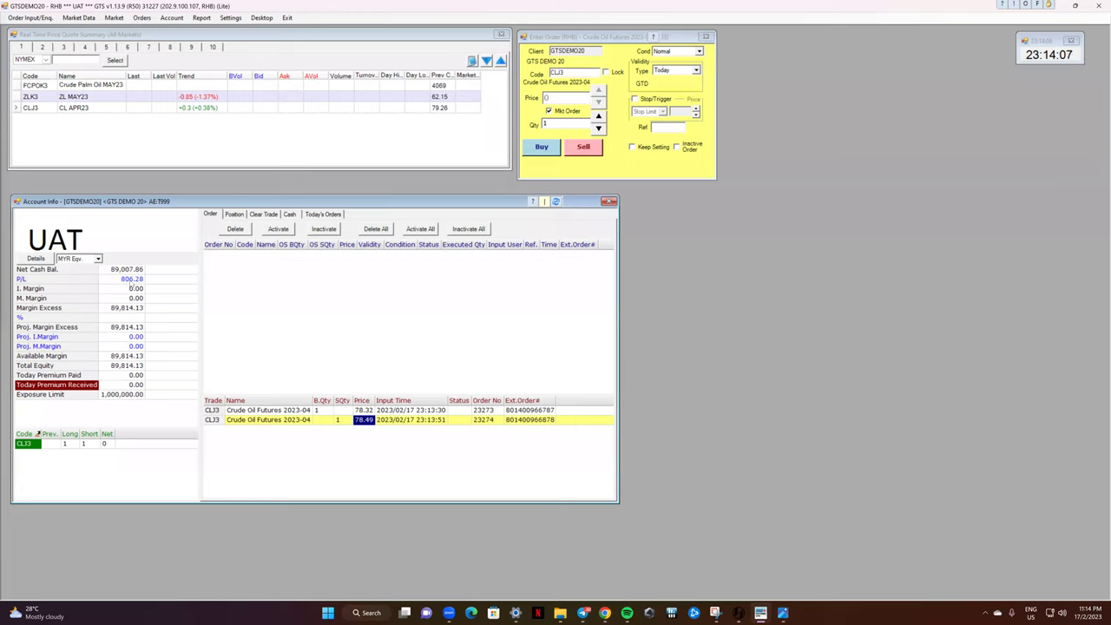
# Step: View the account summary in USD equivalent, and return it to MYR equivalent
pyautogui.click(97, 259)
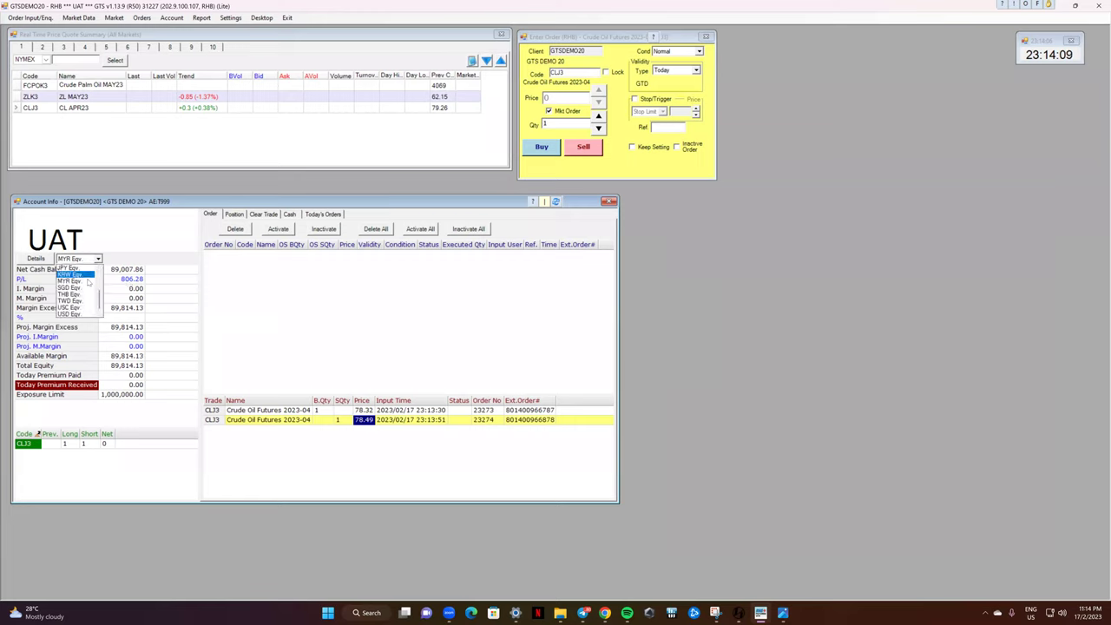
pyautogui.click(86, 314)
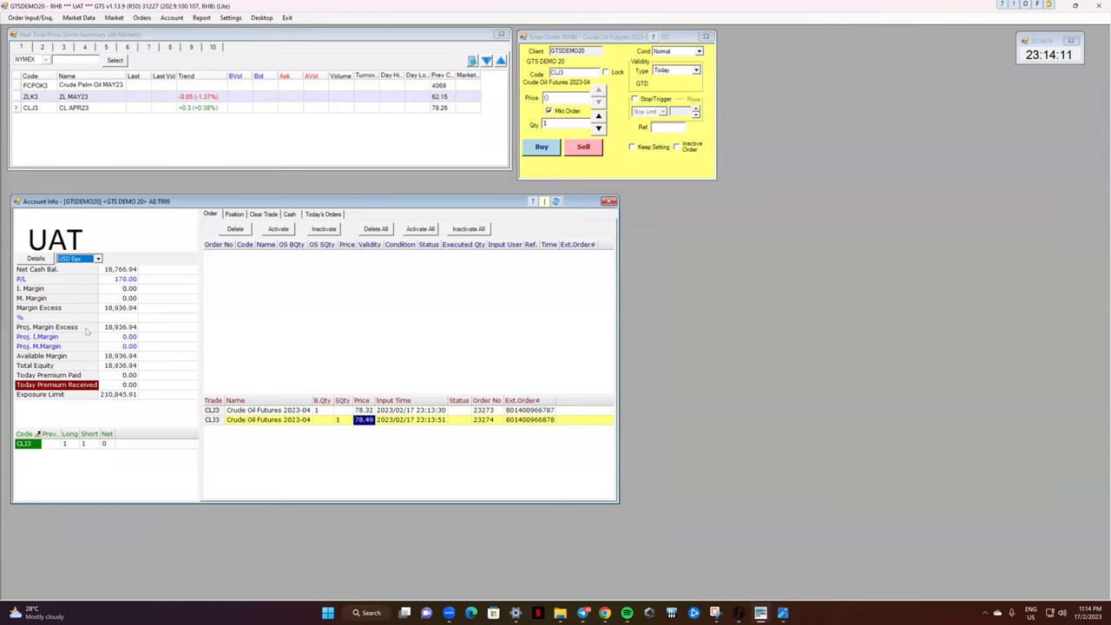
pyautogui.click(99, 259)
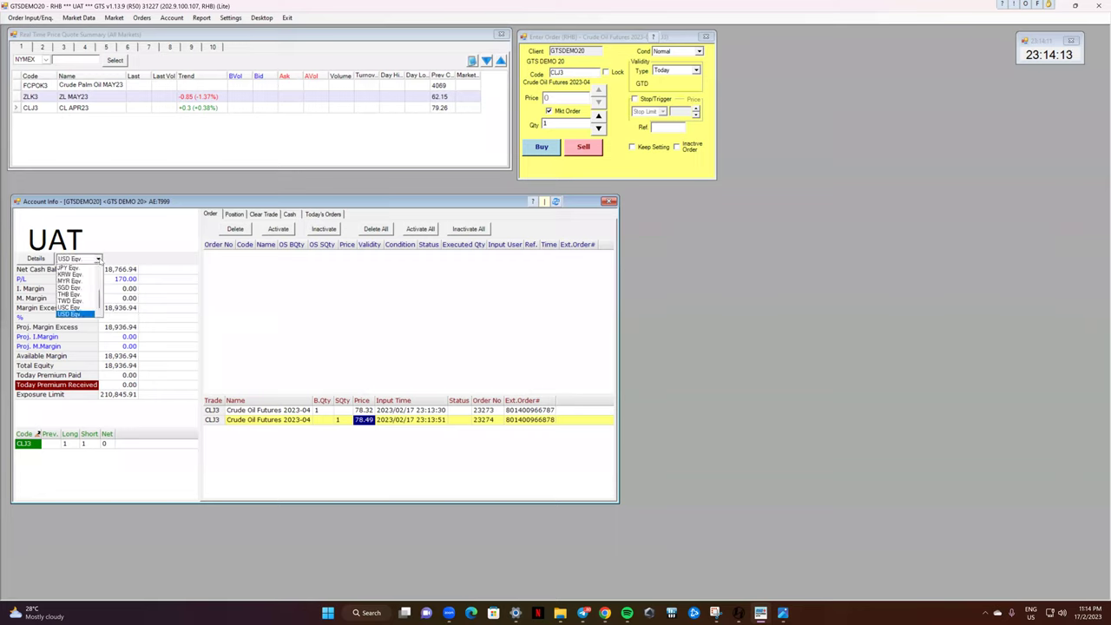
pyautogui.click(72, 280)
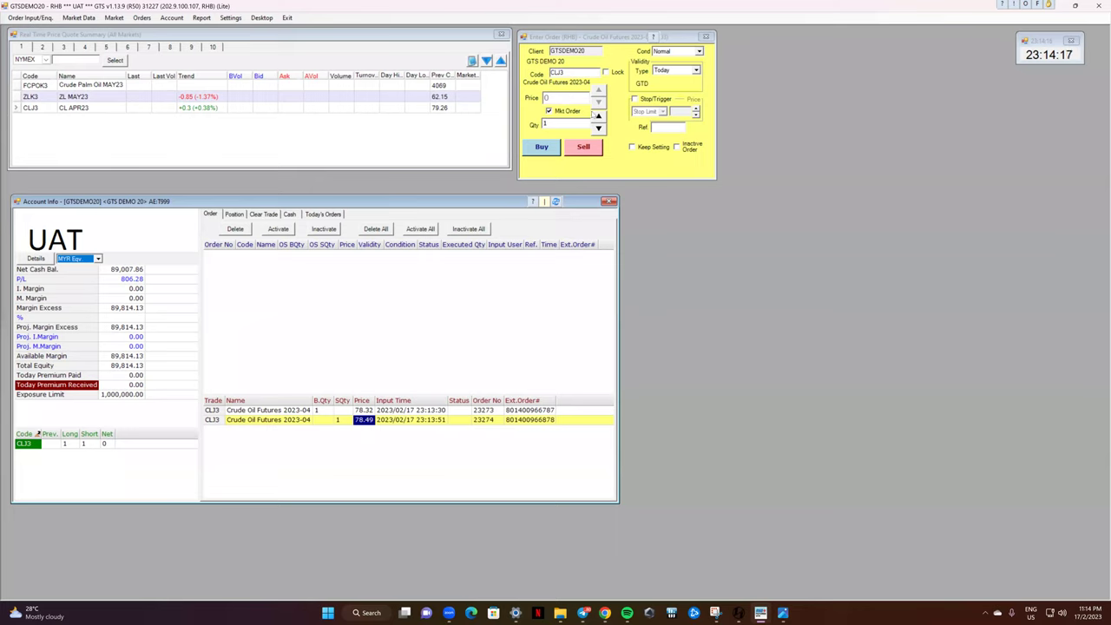
# Step: Turn off the market order option for CLJ3 in the order form
pyautogui.click(551, 113)
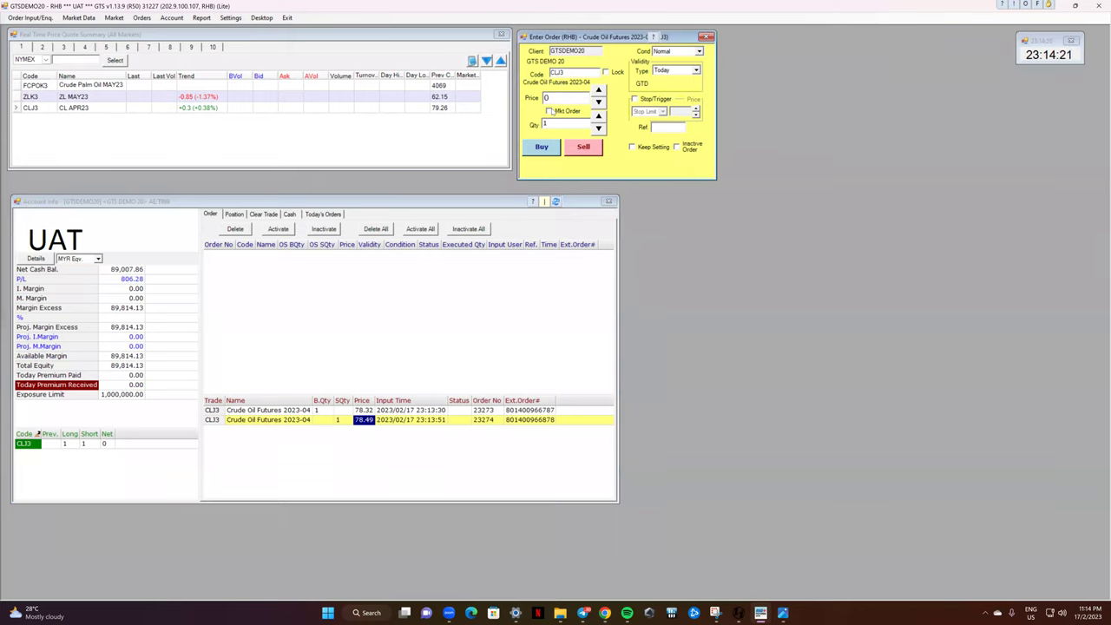
# Step: Try to show the DZHI technical chart for ZLK3 from the price quote list
pyautogui.rightClick(96, 98)
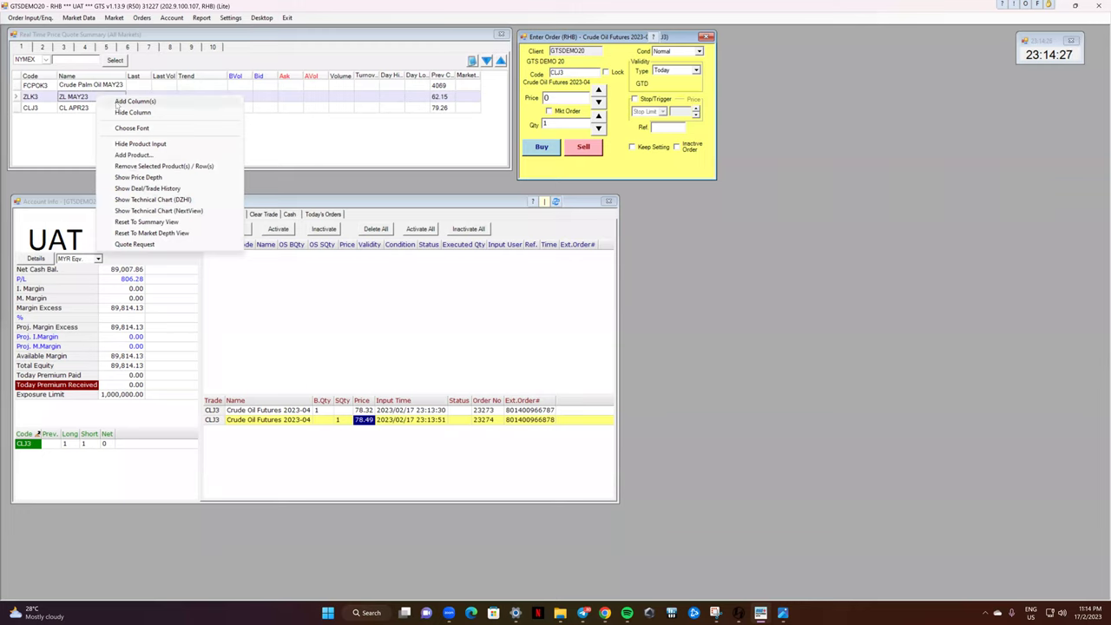
pyautogui.click(154, 200)
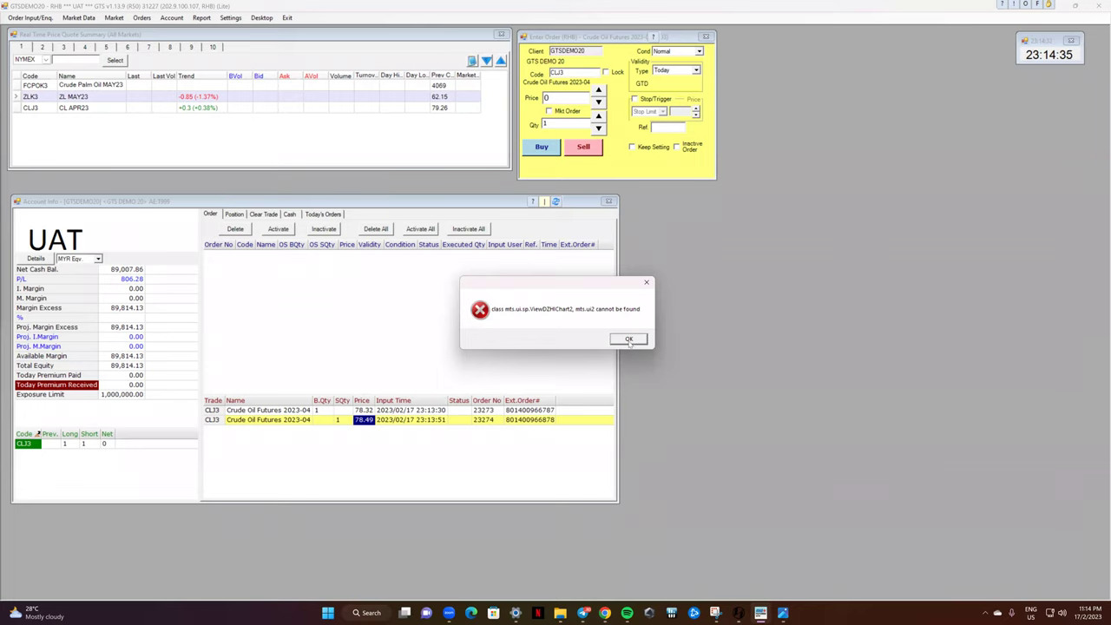
pyautogui.click(628, 339)
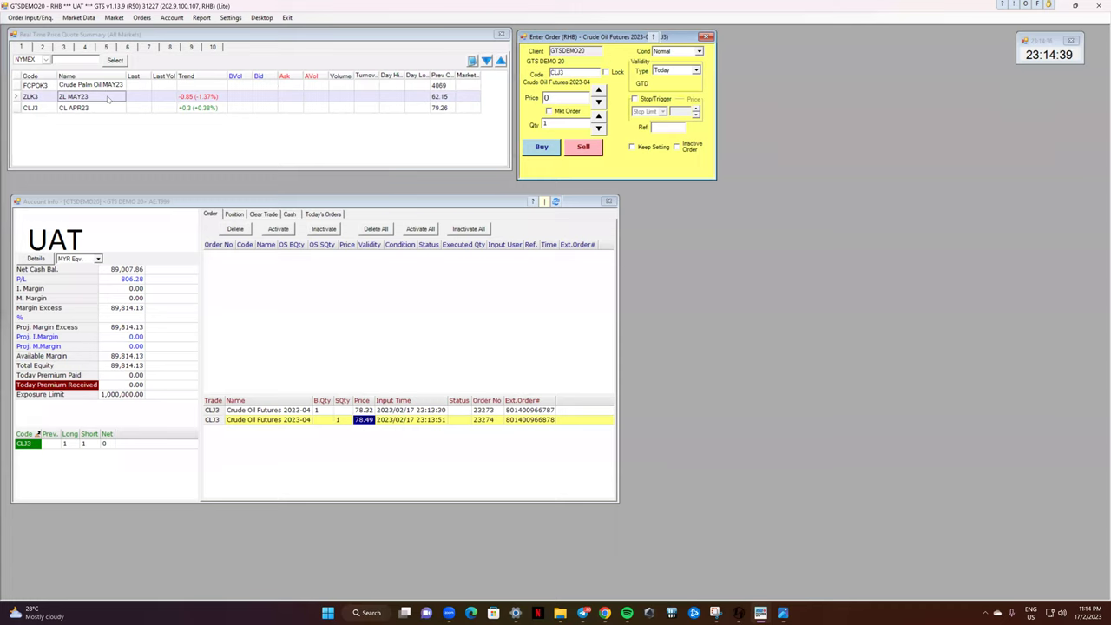
# Step: Show the NextView technical chart for ZLK3 and postpone the Java update
pyautogui.rightClick(108, 99)
pyautogui.click(144, 211)
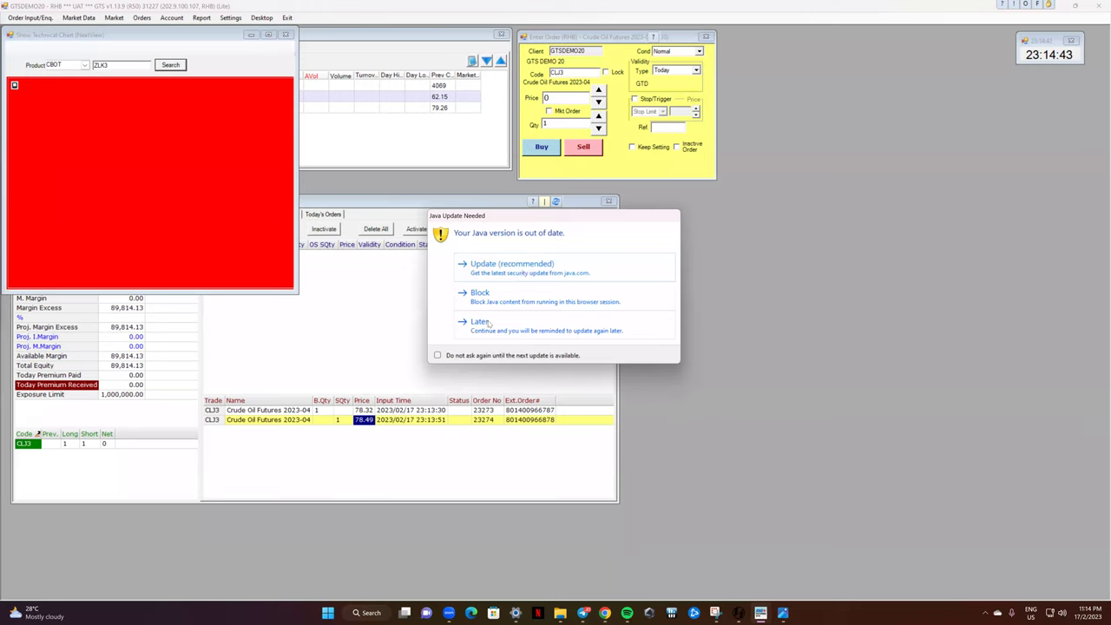
pyautogui.click(489, 323)
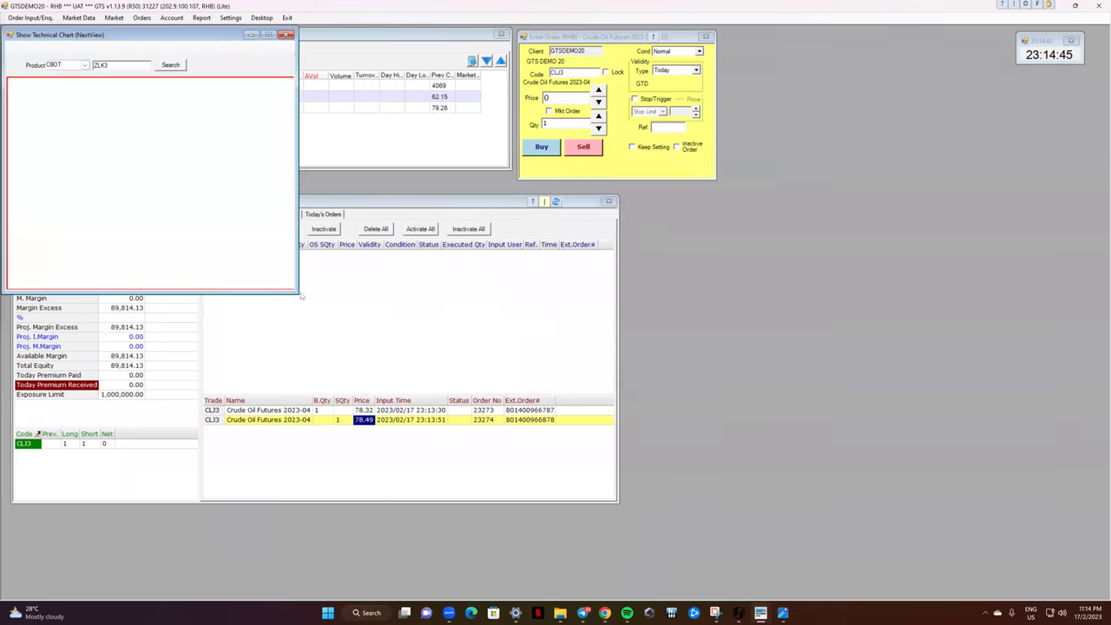
# Step: Enlarge the technical chart window and move it so that it sits beside the account summary
pyautogui.moveTo(299, 293); pyautogui.dragTo(415, 377)
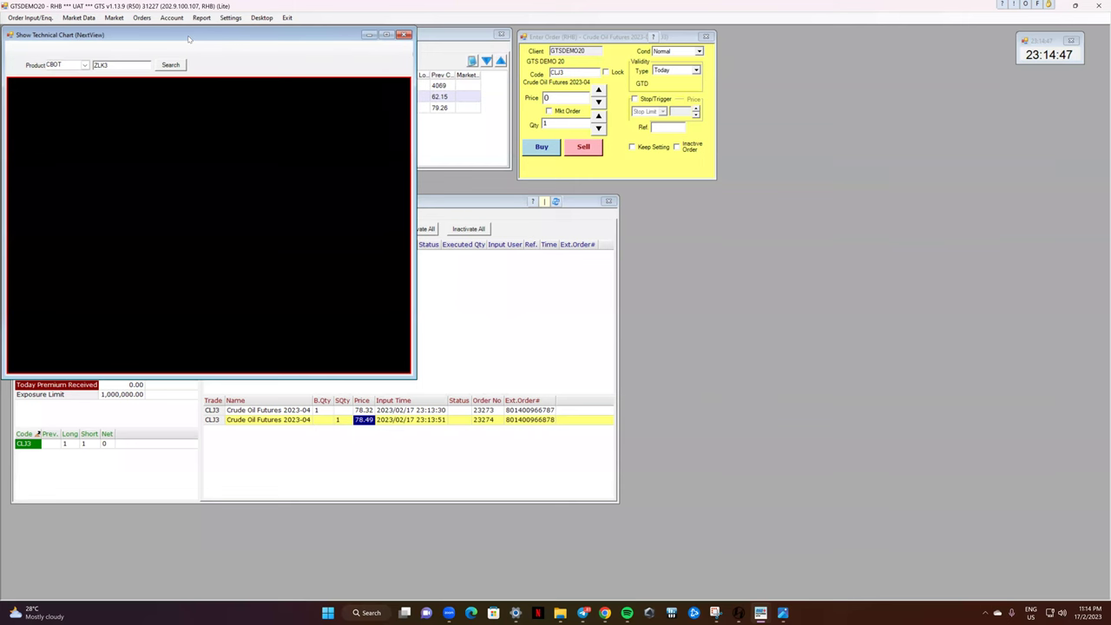
pyautogui.moveTo(188, 39); pyautogui.dragTo(492, 74)
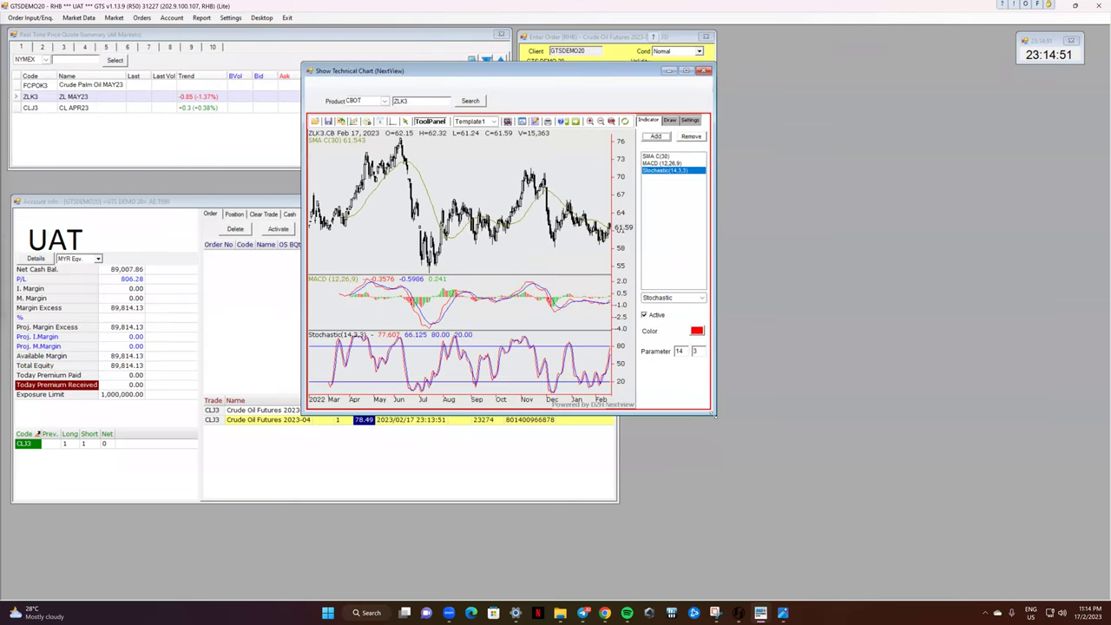
pyautogui.moveTo(713, 415); pyautogui.dragTo(956, 530)
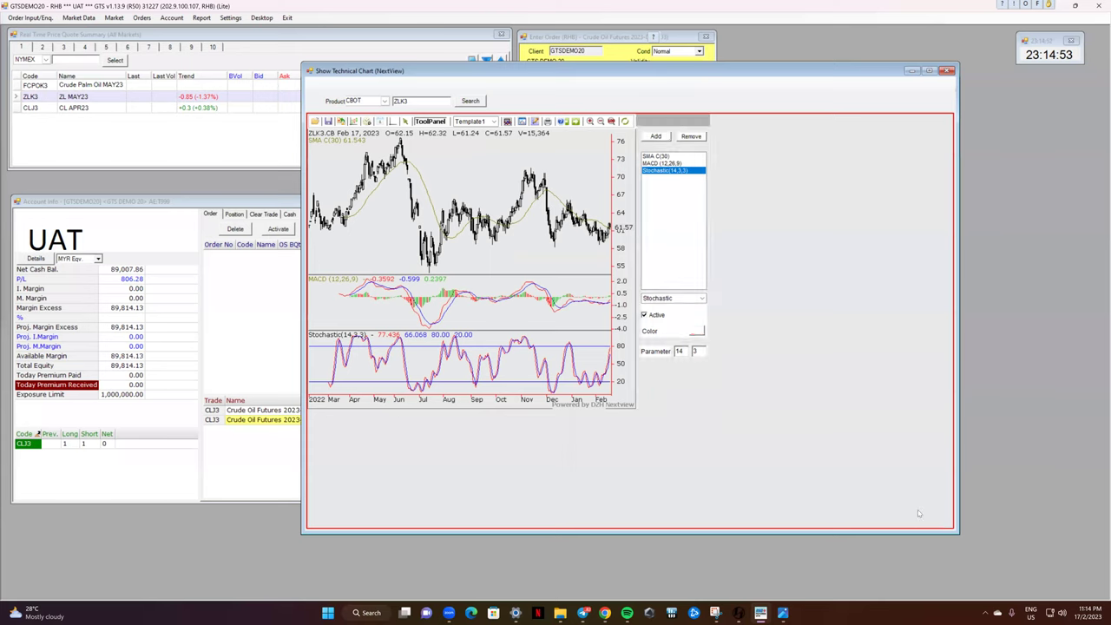
pyautogui.click(790, 317)
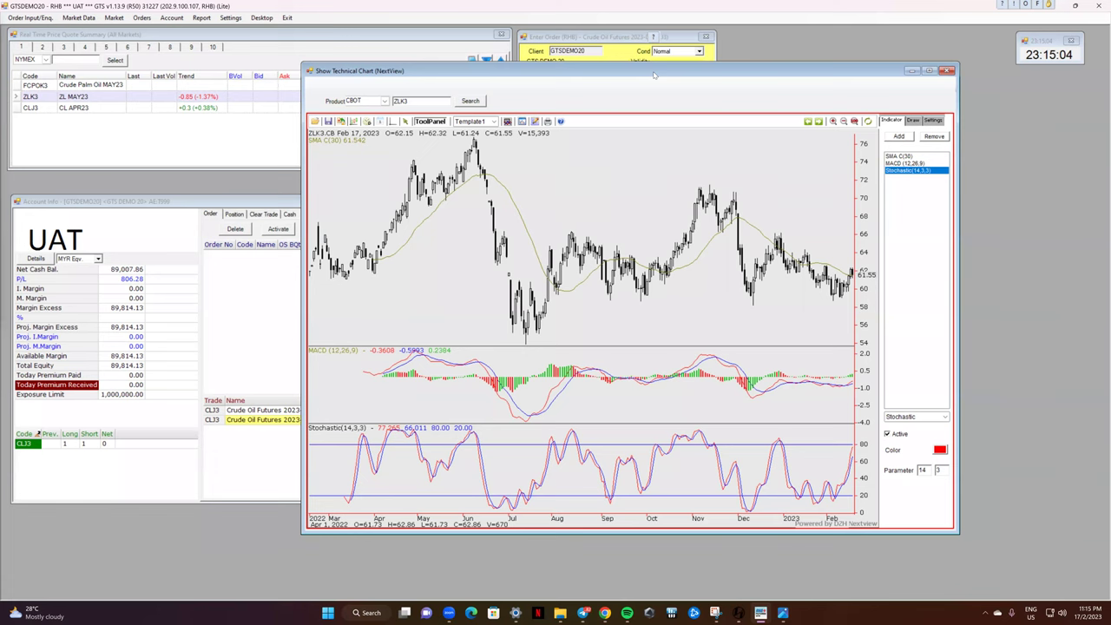
pyautogui.moveTo(655, 74); pyautogui.dragTo(626, 89)
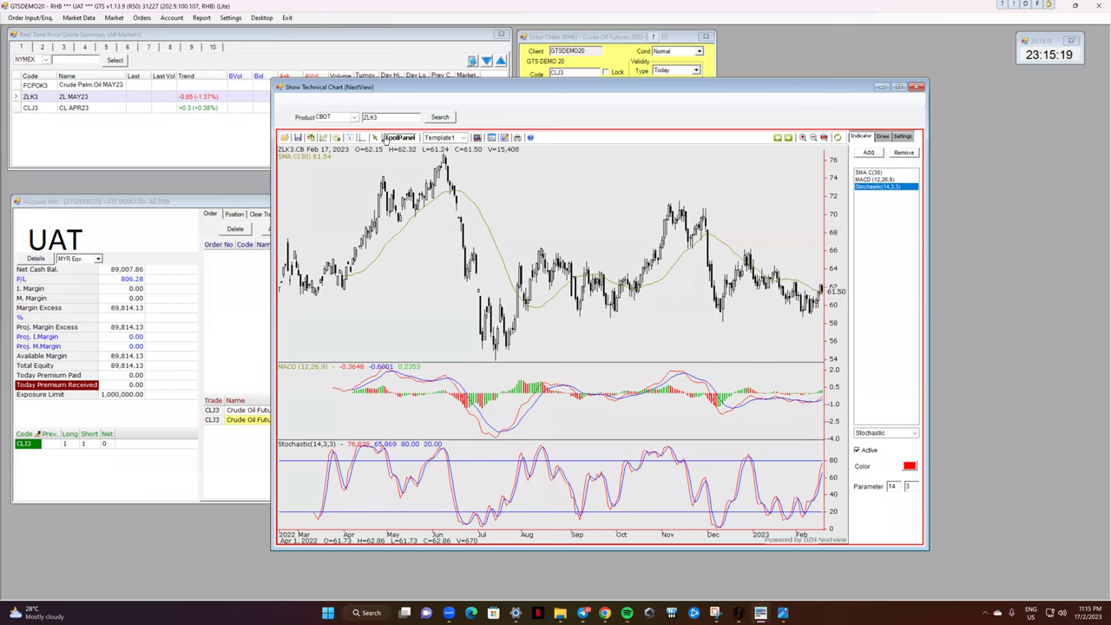
# Step: Set the ZLK3 chart interval to 5 minutes and zoom in on the most recent candles
pyautogui.click(337, 138)
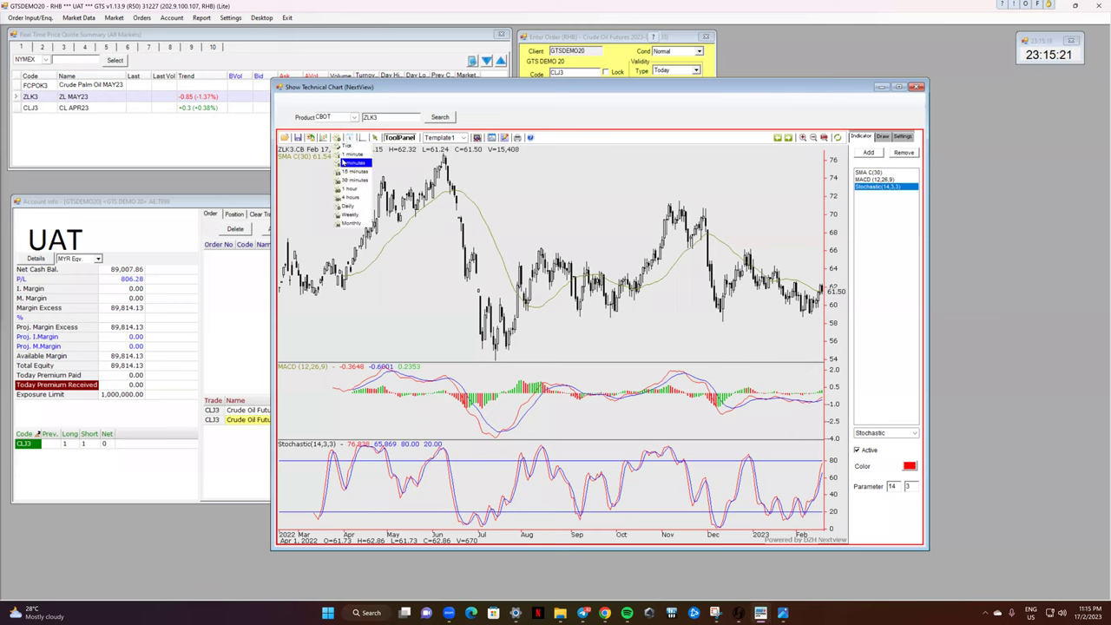
pyautogui.click(348, 164)
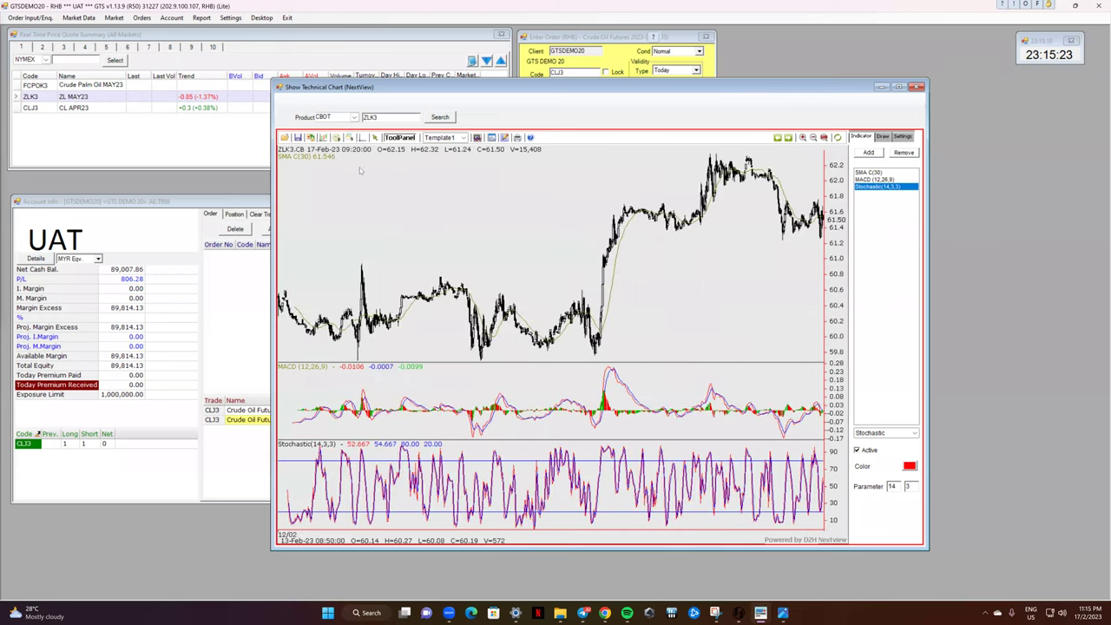
pyautogui.click(803, 137)
pyautogui.click(803, 137)
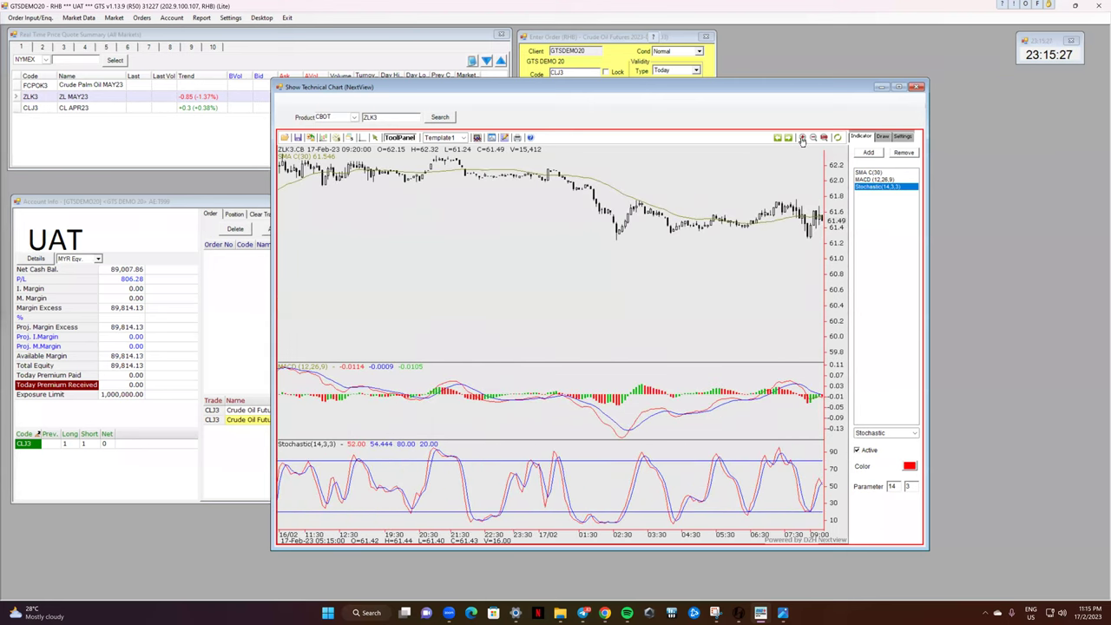
# Step: Add an exponential moving average on the close to the ZLK3 chart and set its period to 50
pyautogui.moveTo(819, 258); pyautogui.dragTo(736, 250)
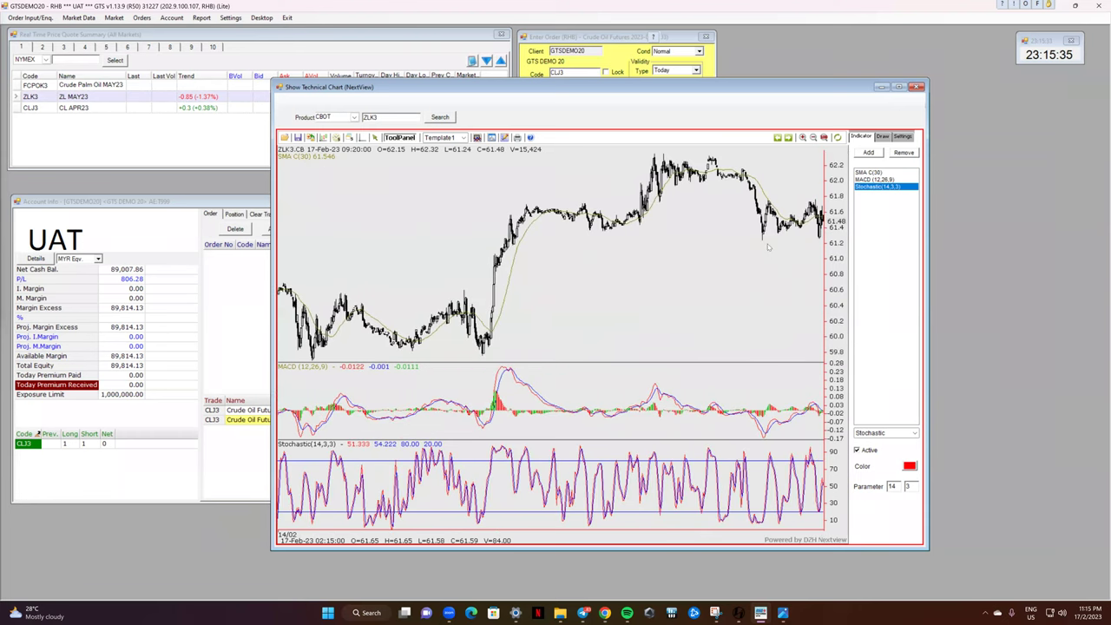
pyautogui.click(789, 139)
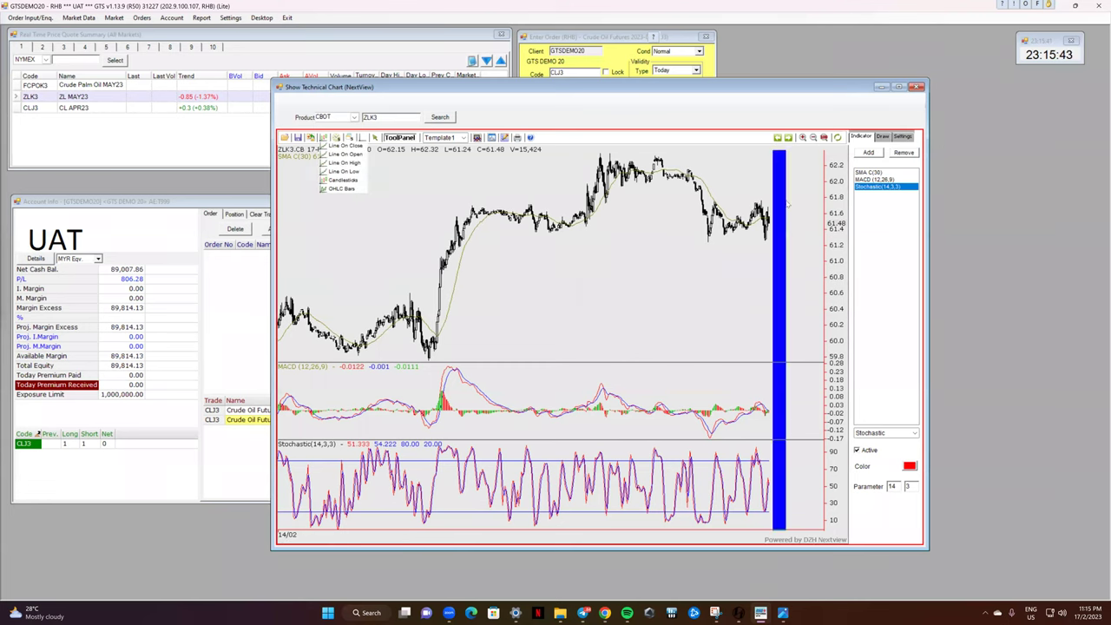
pyautogui.click(869, 153)
pyautogui.moveTo(901, 210)
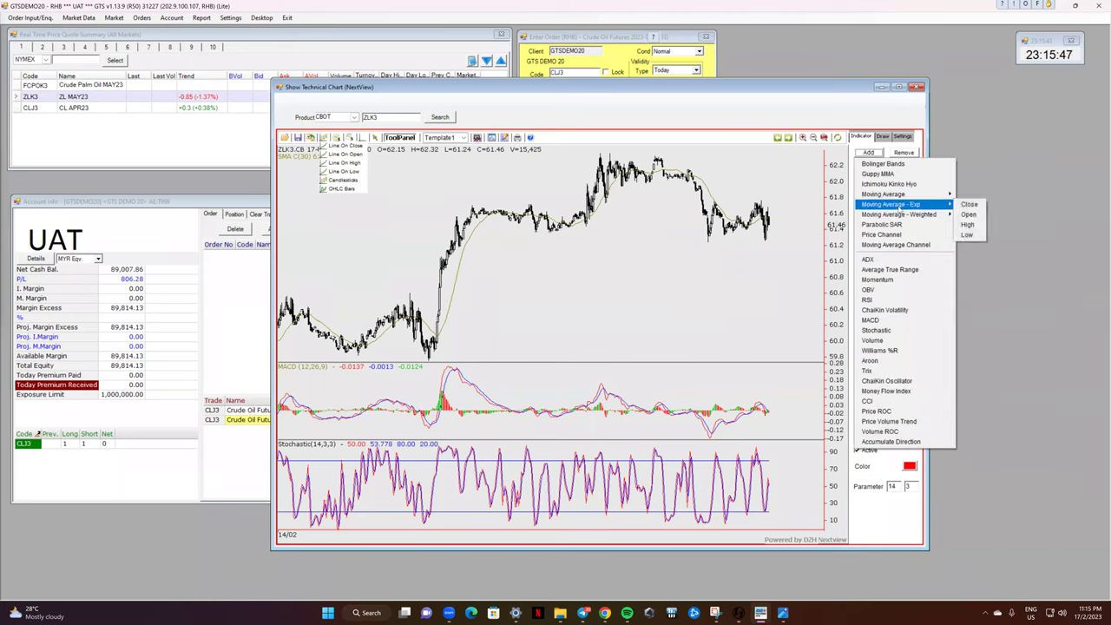
pyautogui.click(969, 204)
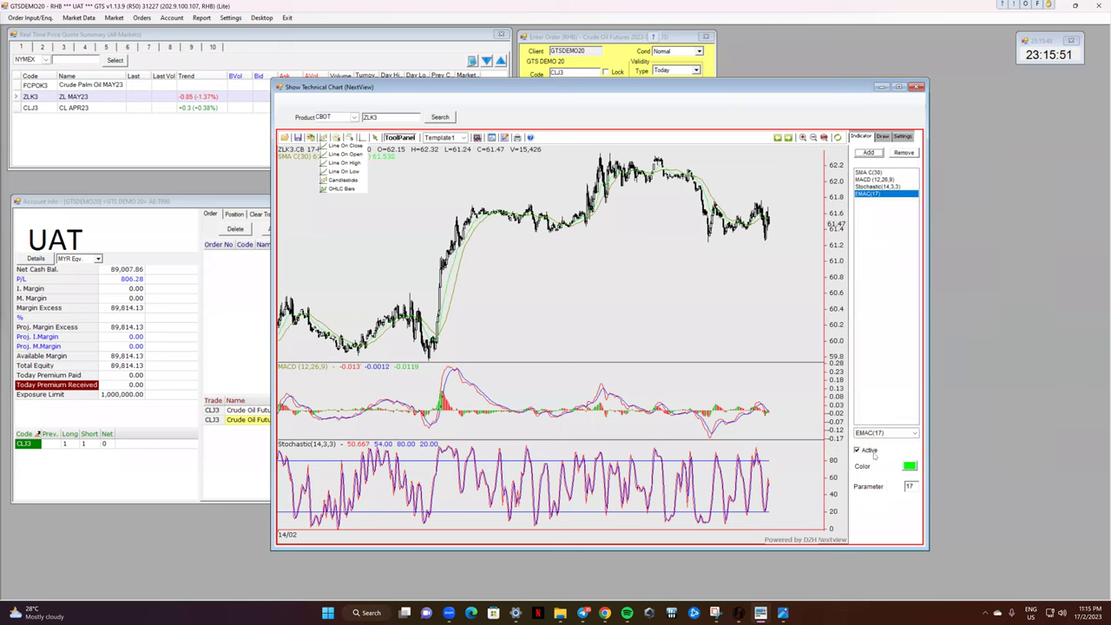
pyautogui.doubleClick(904, 486)
pyautogui.write('50')
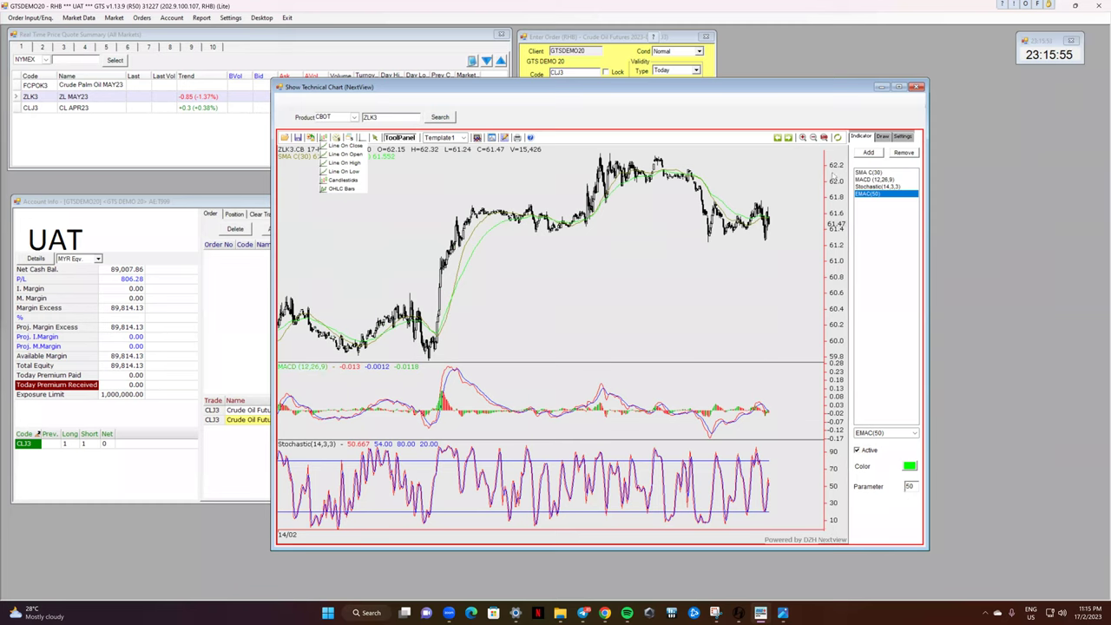
pyautogui.click(869, 152)
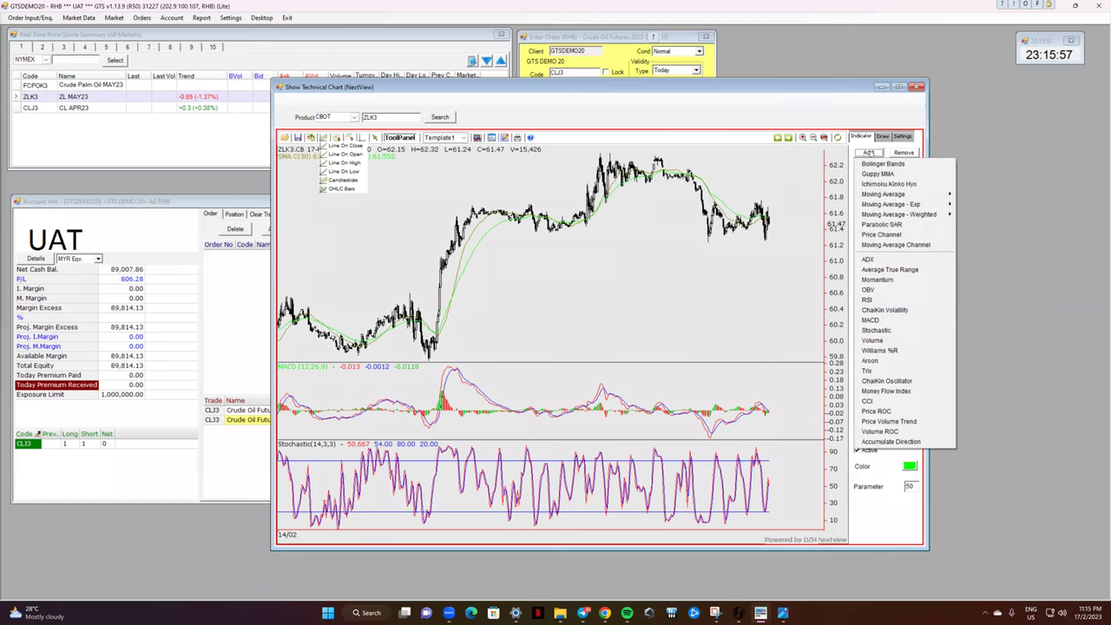
pyautogui.click(775, 263)
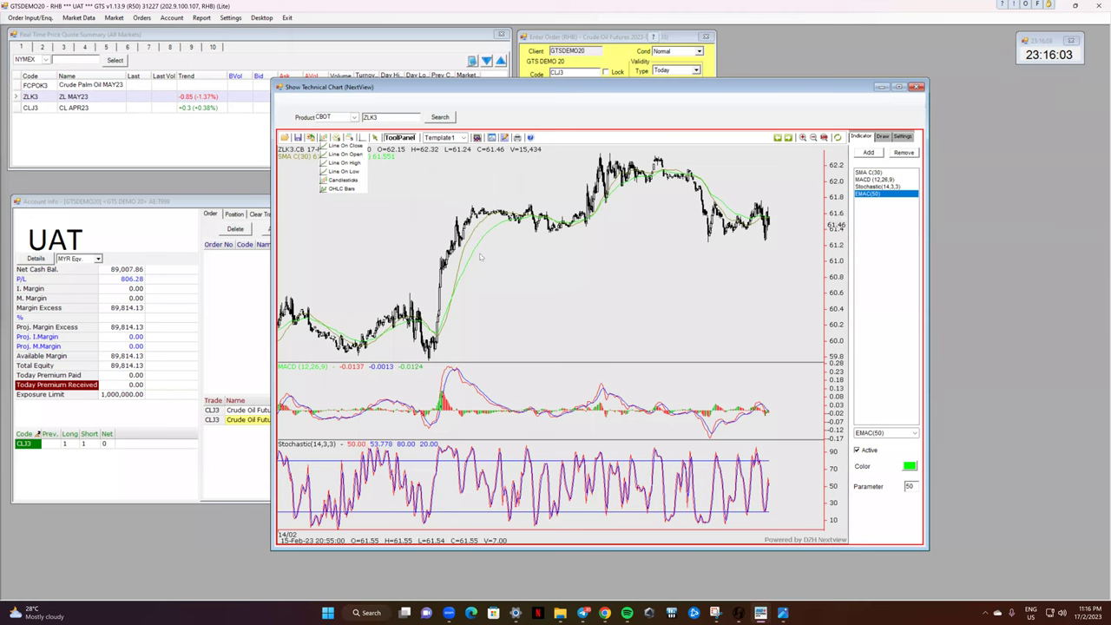
# Step: Set the period of the exponential moving average on the ZLK3 chart to 20
pyautogui.scroll(3, 524, 250)
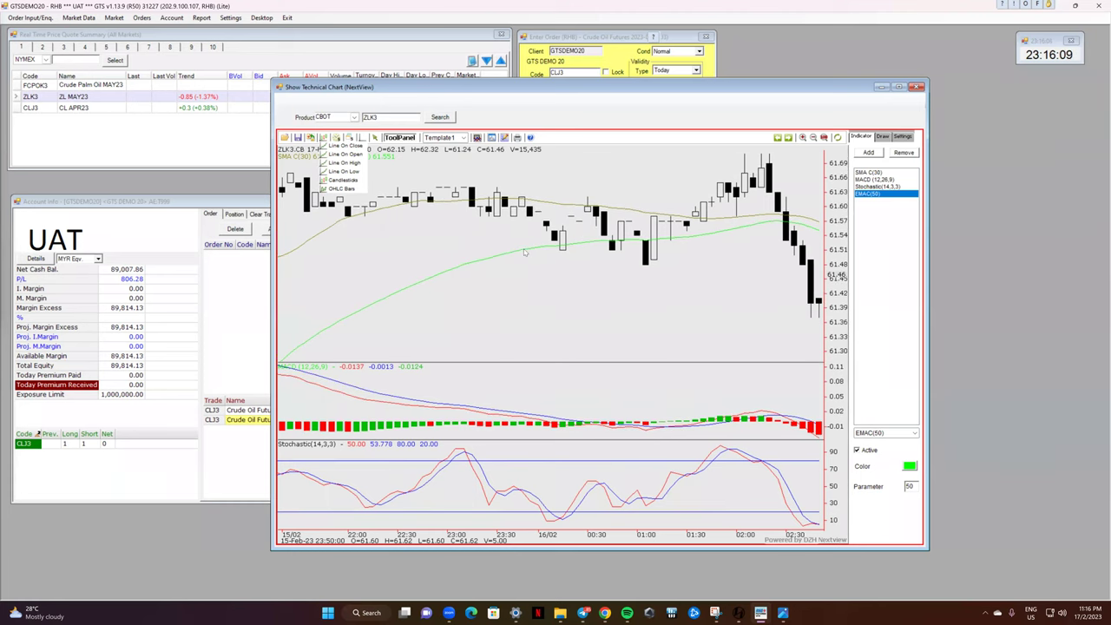
pyautogui.click(524, 252)
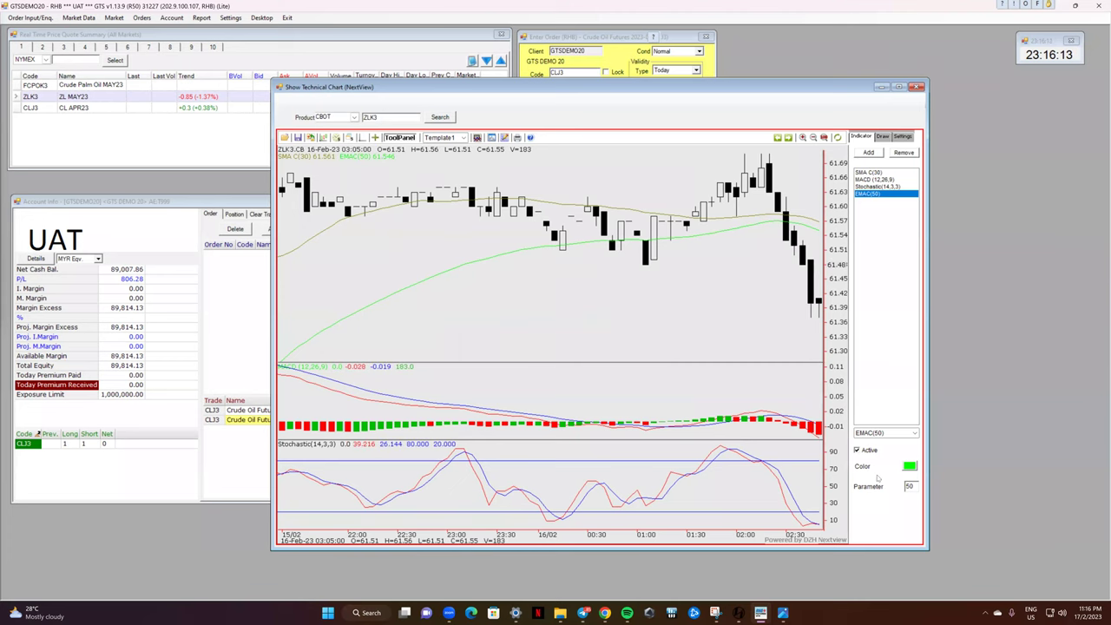
pyautogui.doubleClick(914, 486)
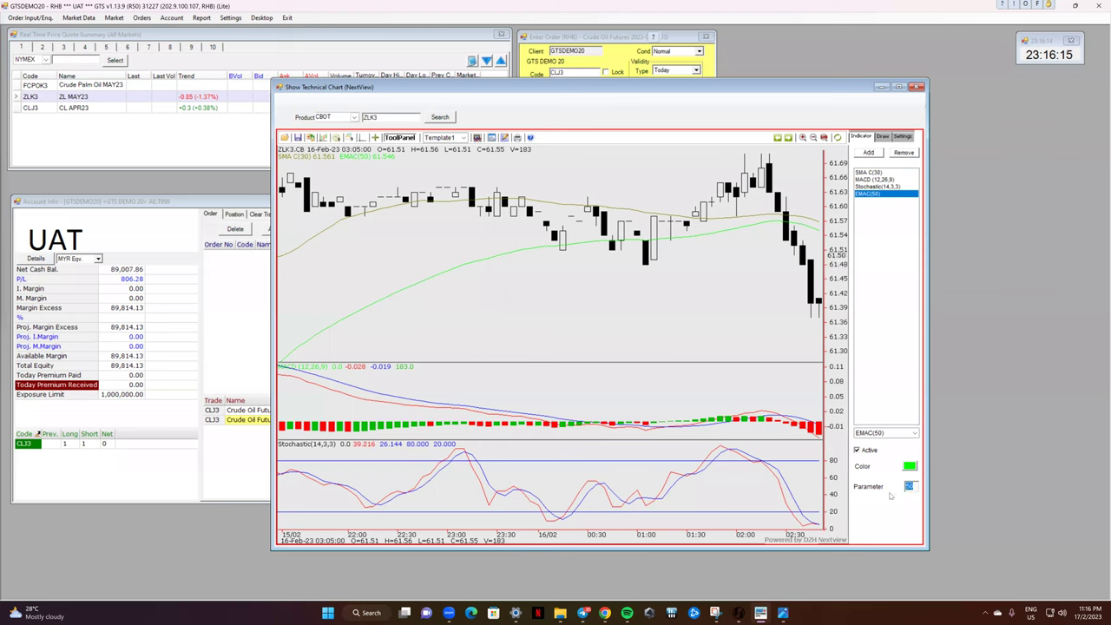
pyautogui.write('20')
pyautogui.press('Return')
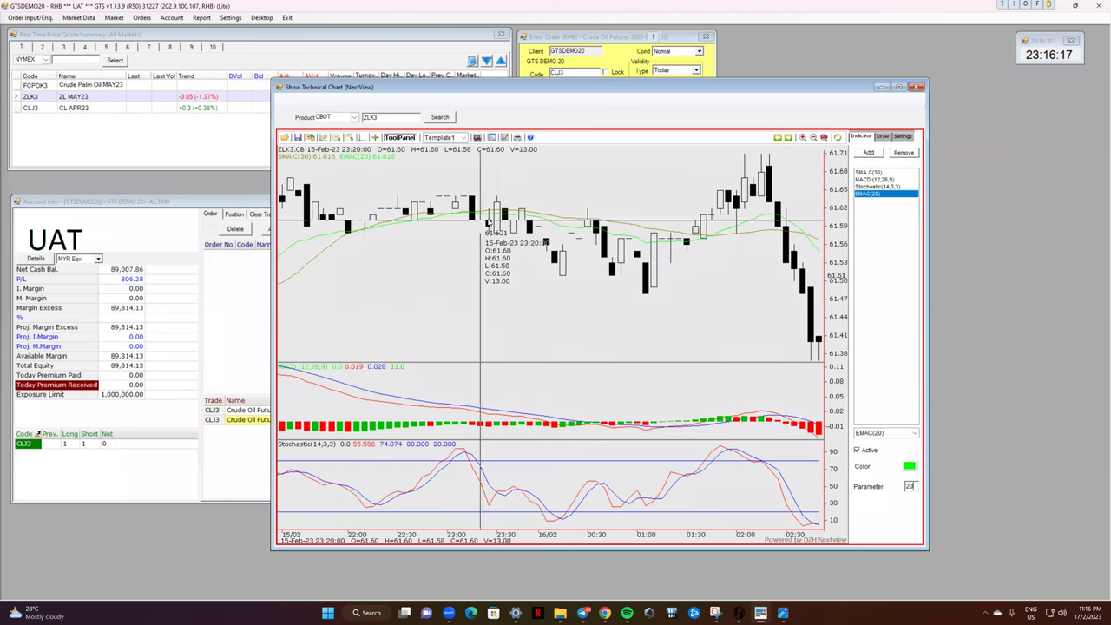
# Step: Draw a rising trend line from the 01:05 candle's low at about 61.48 to about 61.67, past the chart's peak
pyautogui.click(883, 137)
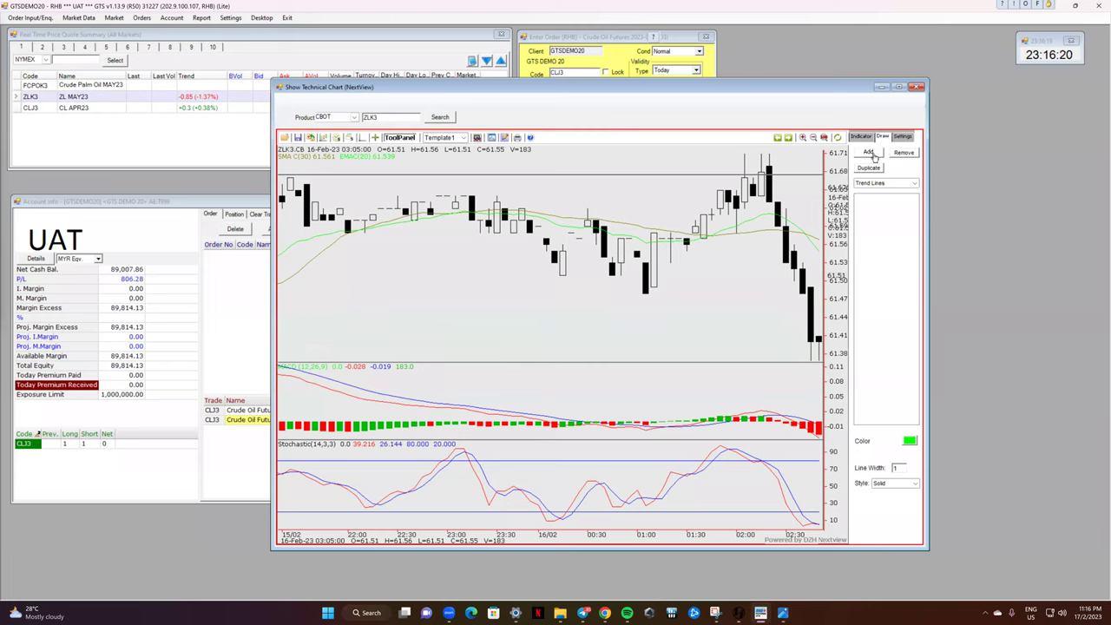
pyautogui.click(871, 153)
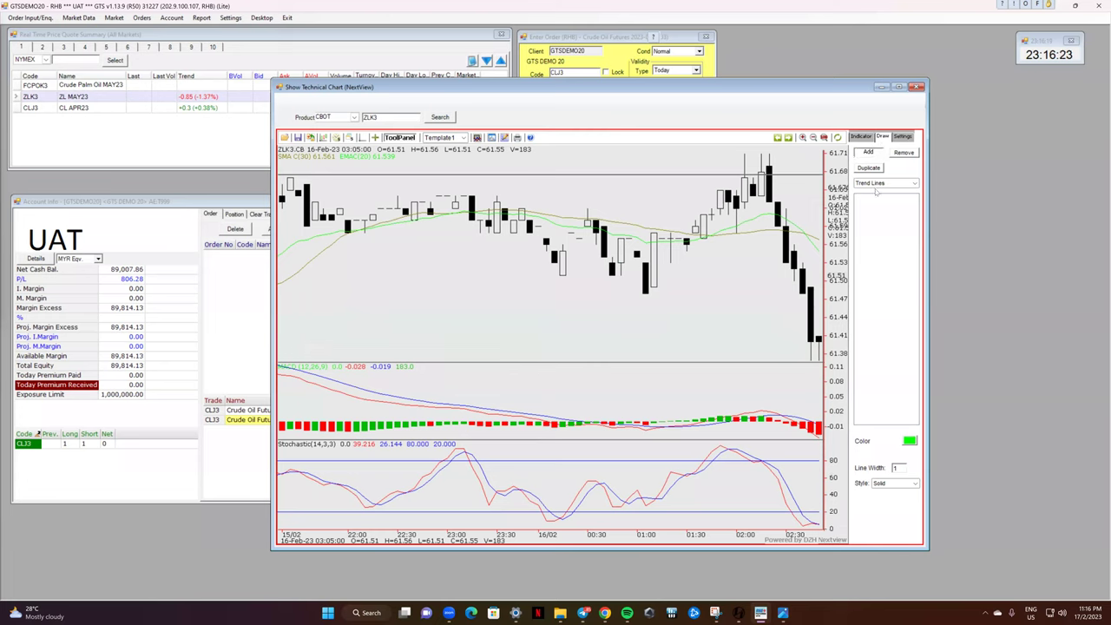
pyautogui.click(878, 186)
pyautogui.click(871, 191)
pyautogui.click(645, 295)
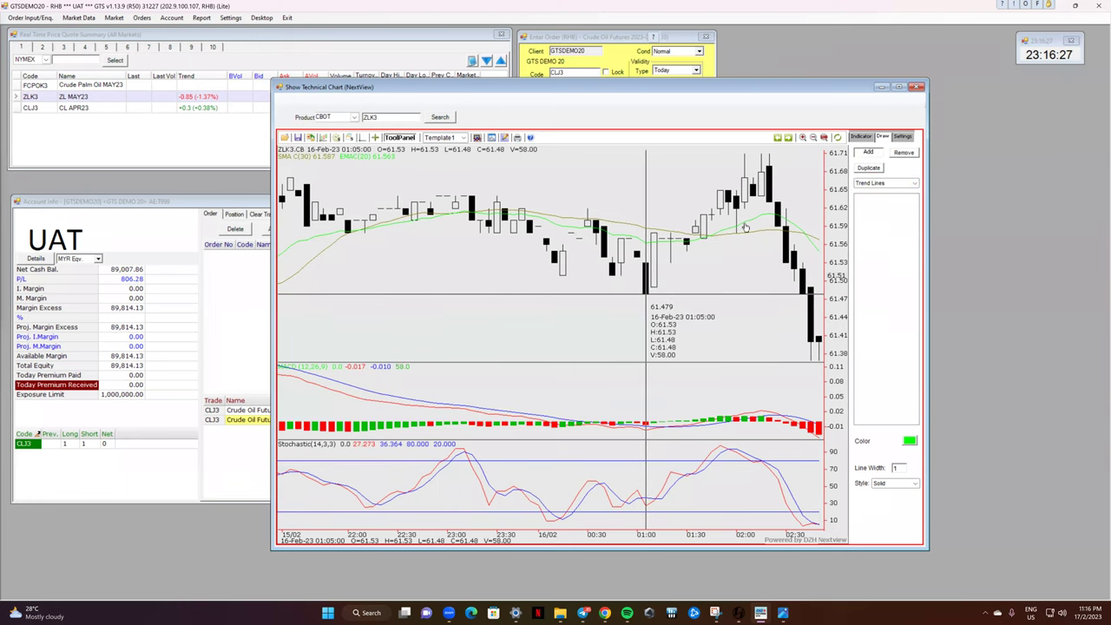
pyautogui.click(796, 181)
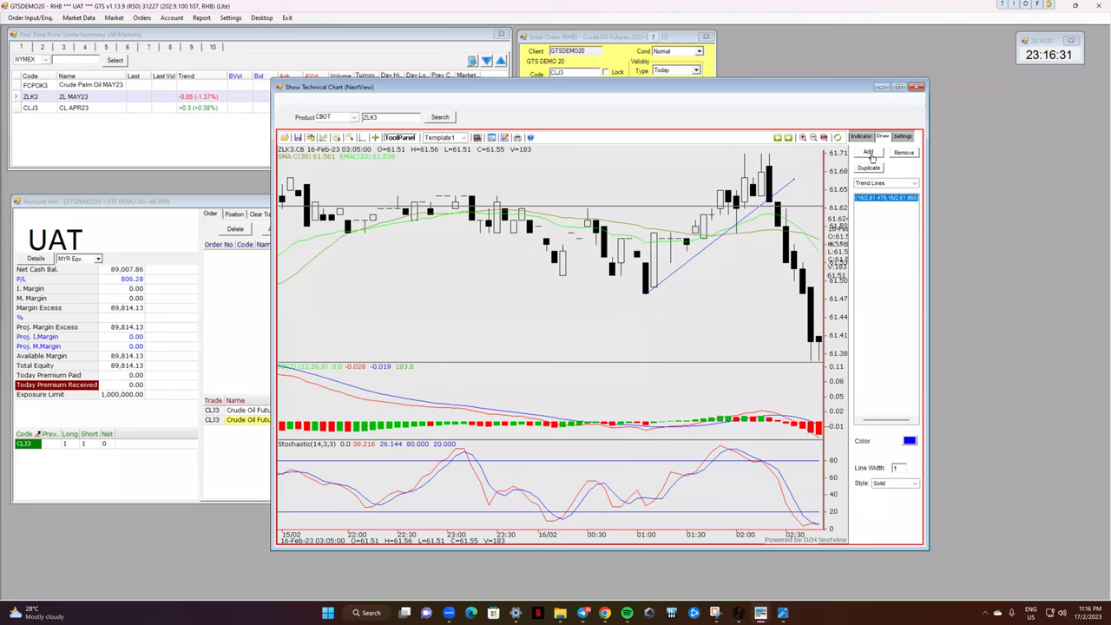
# Step: Place a horizontal line at about 61.48, level with the trend line's start, and close the technical chart window
pyautogui.click(887, 182)
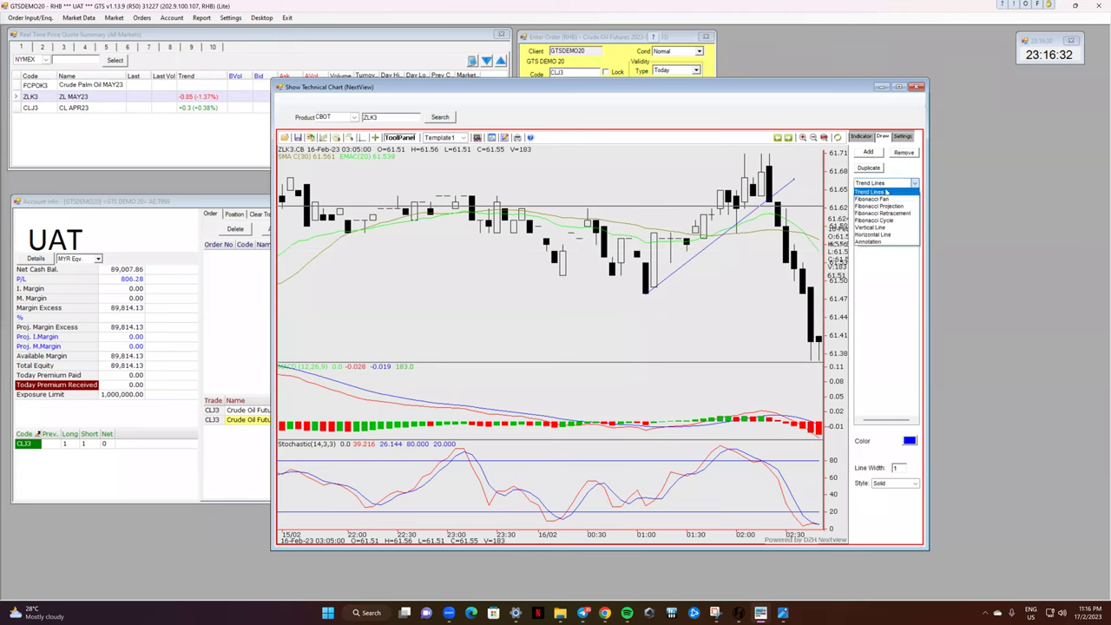
pyautogui.click(865, 236)
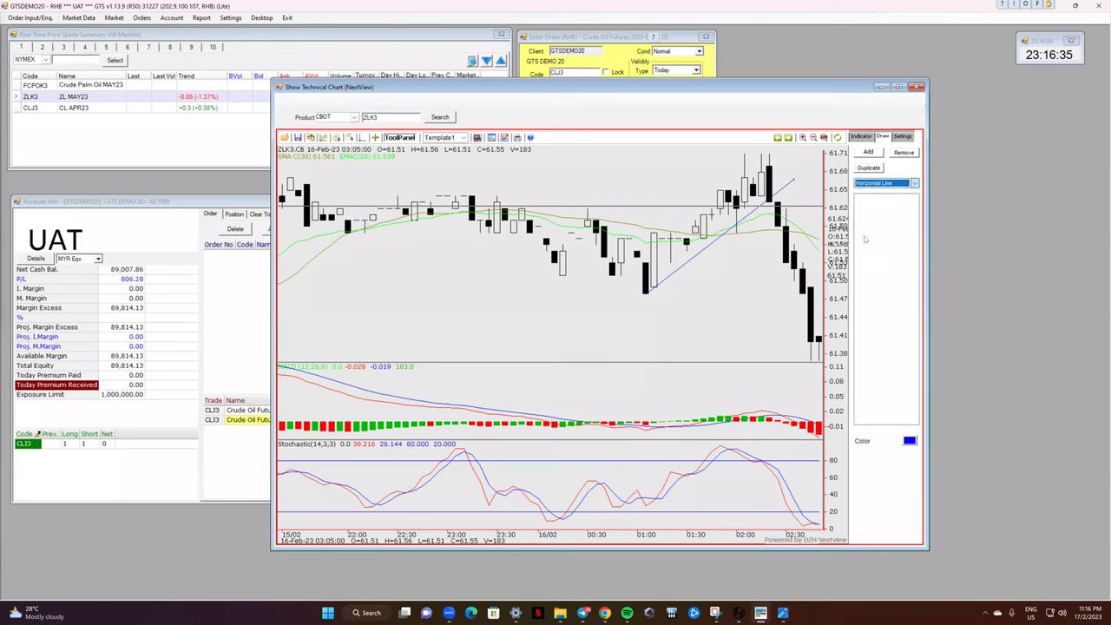
pyautogui.click(869, 152)
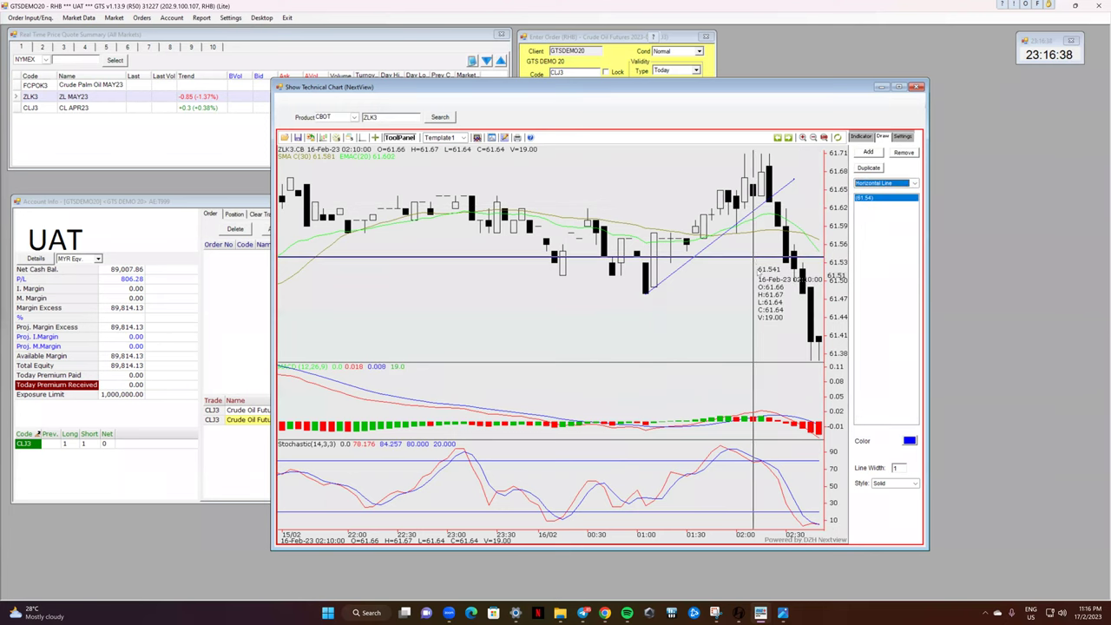
pyautogui.moveTo(744, 258)
pyautogui.mouseDown()
pyautogui.moveTo(743, 299)
pyautogui.moveTo(710, 292)
pyautogui.mouseUp()
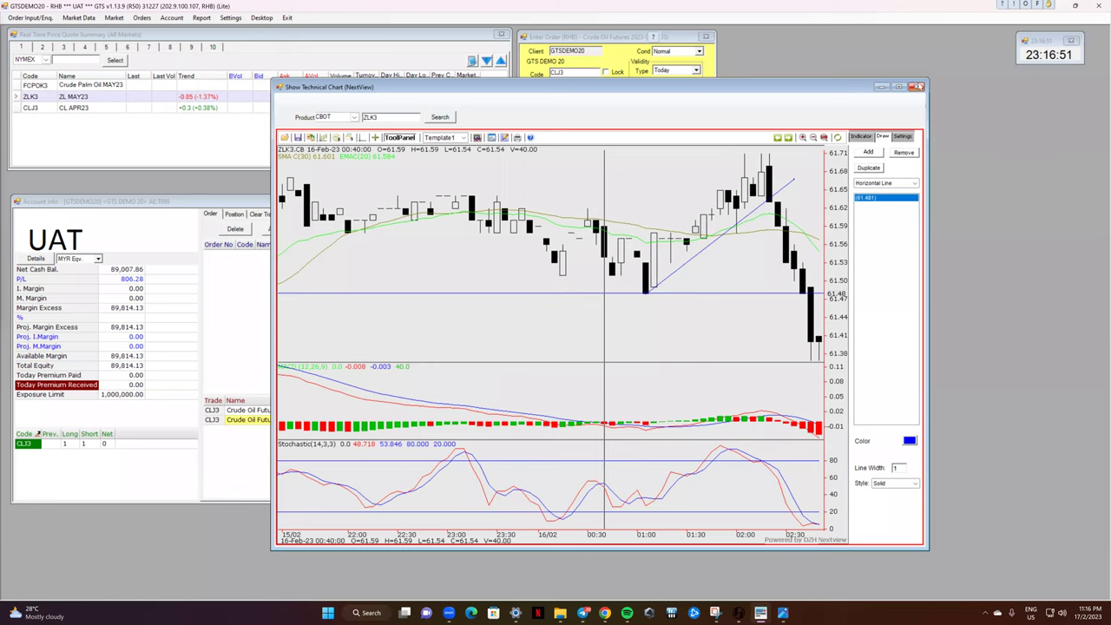
pyautogui.click(919, 87)
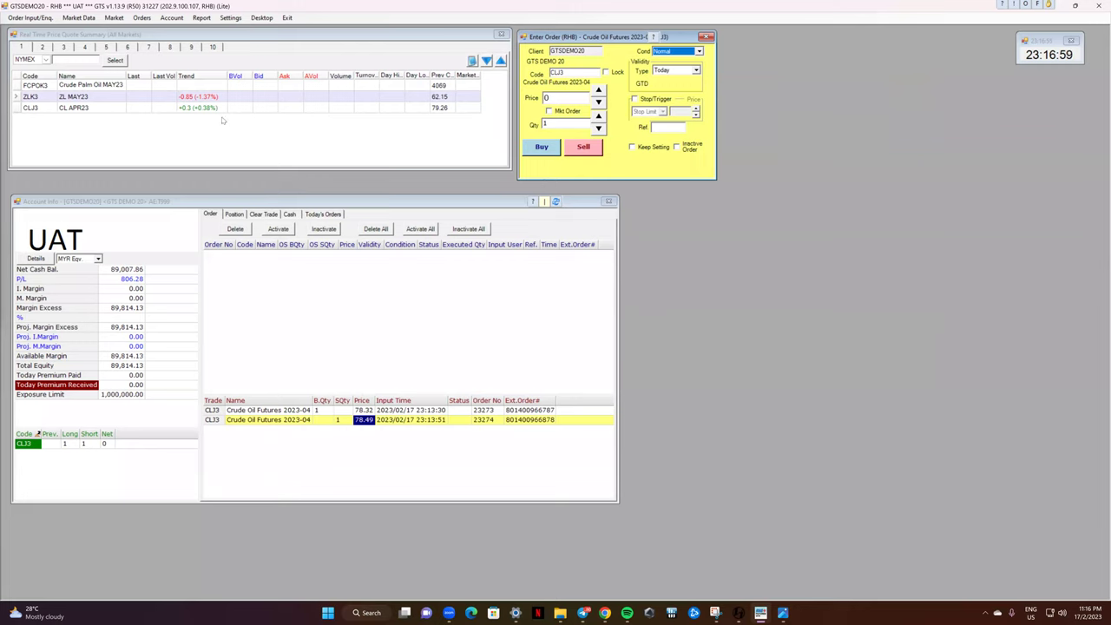
# Step: Place a buy limit order for 1 CLJ3 contract at a price of 77.50
pyautogui.click(137, 107)
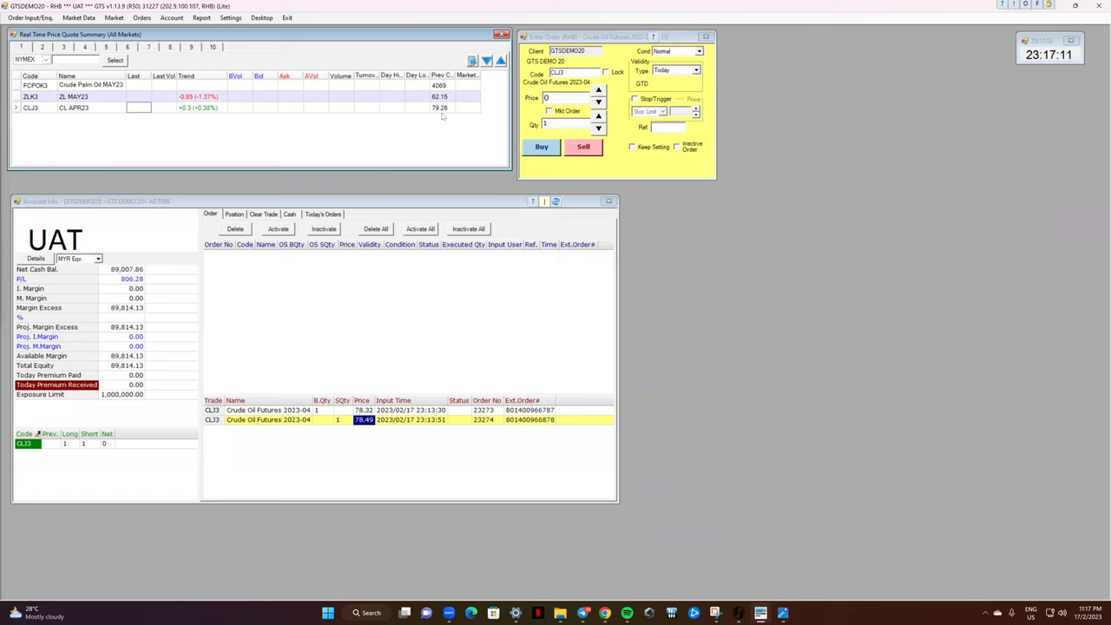
pyautogui.click(549, 97)
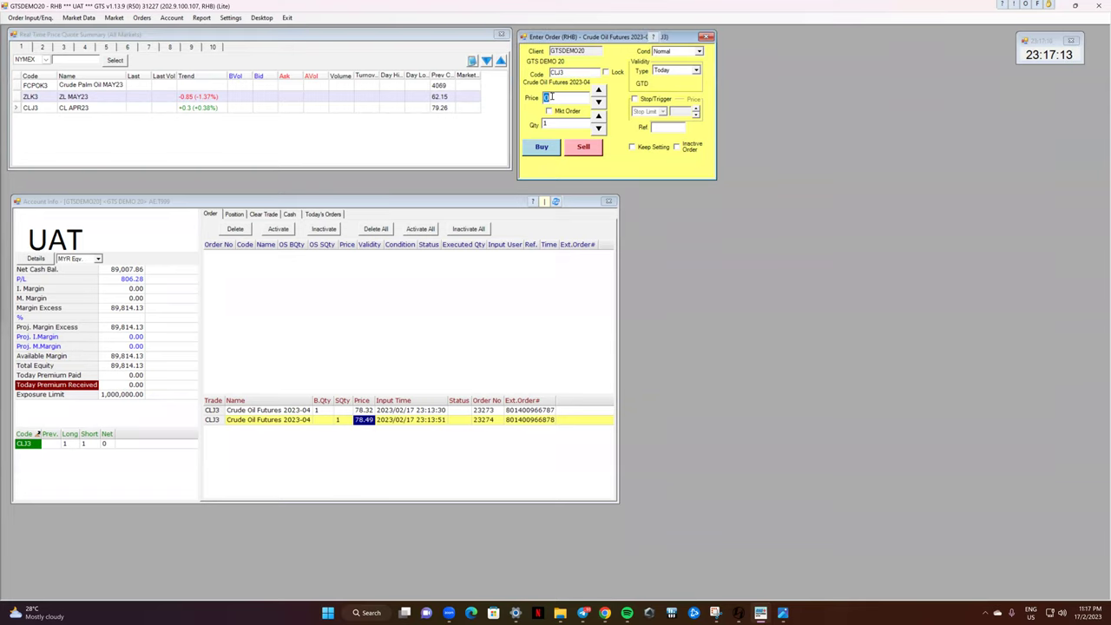
pyautogui.write('77.50')
pyautogui.click(544, 148)
pyautogui.click(533, 347)
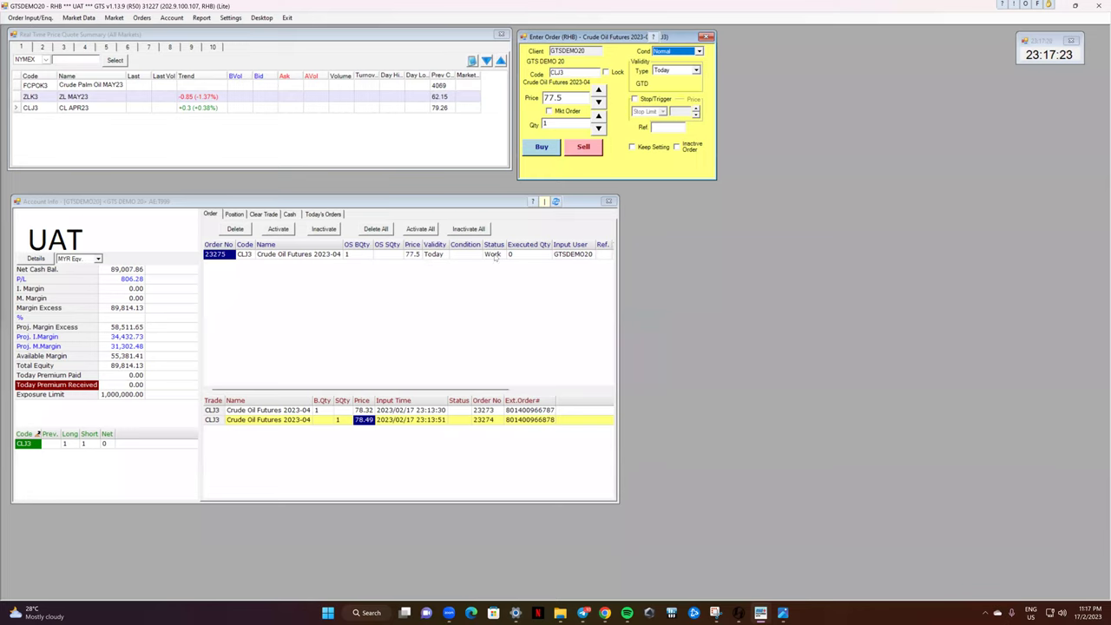
# Step: Change the price of the working CLJ3 buy order to 77.47
pyautogui.doubleClick(411, 255)
pyautogui.click(542, 295)
pyautogui.click(542, 295)
pyautogui.click(542, 295)
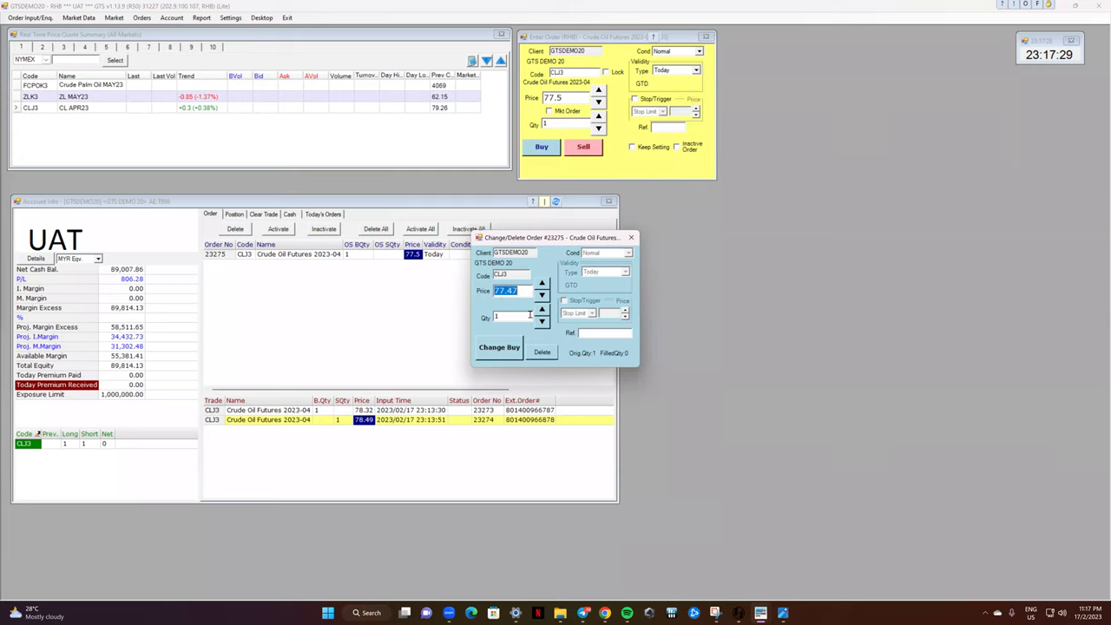
pyautogui.click(493, 348)
pyautogui.click(527, 350)
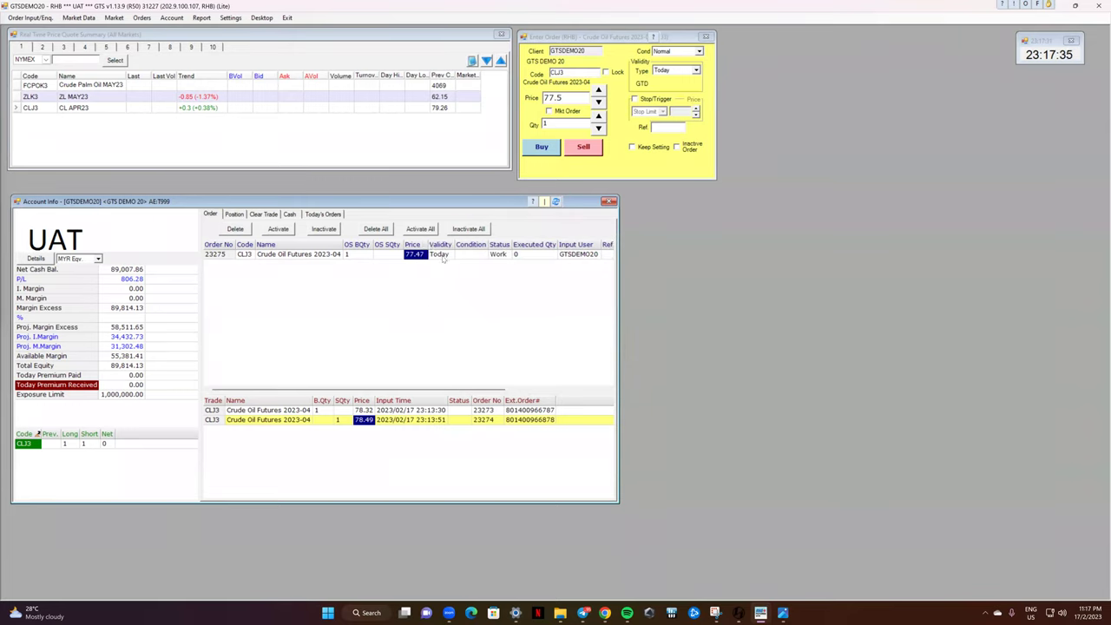
# Step: Set the validity type of the new CLJ3 order to GTC
pyautogui.click(441, 254)
pyautogui.click(694, 71)
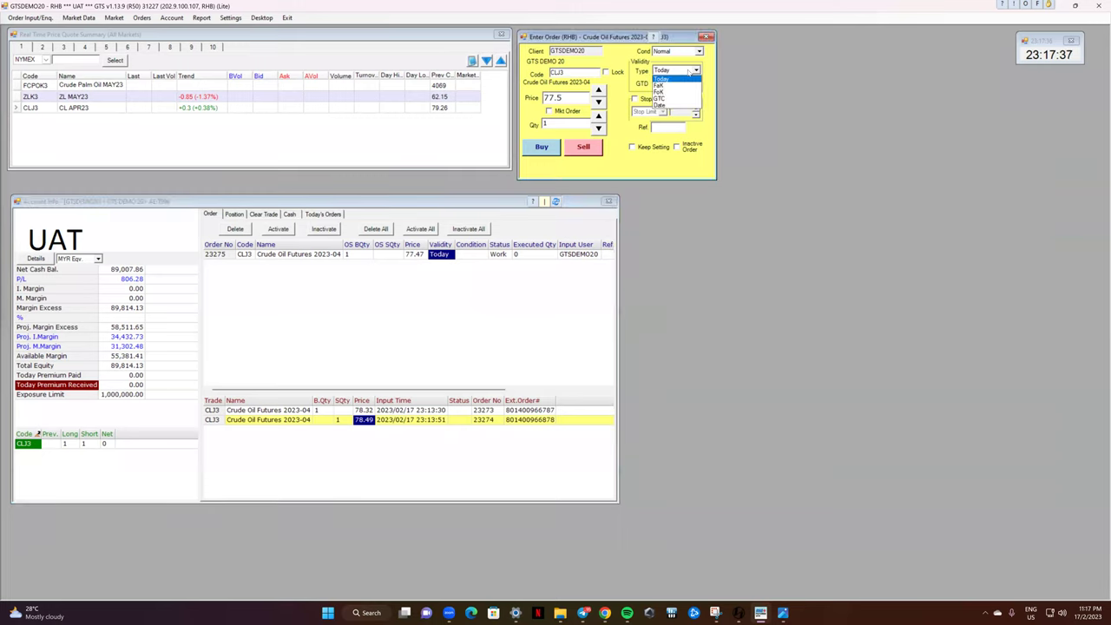
pyautogui.click(662, 101)
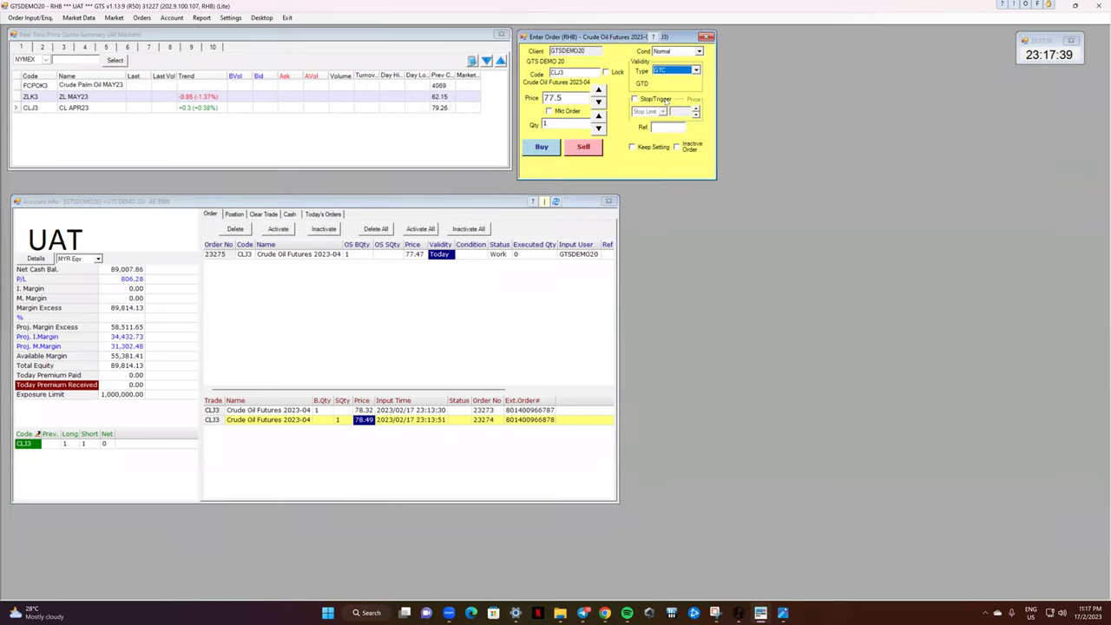
pyautogui.doubleClick(573, 97)
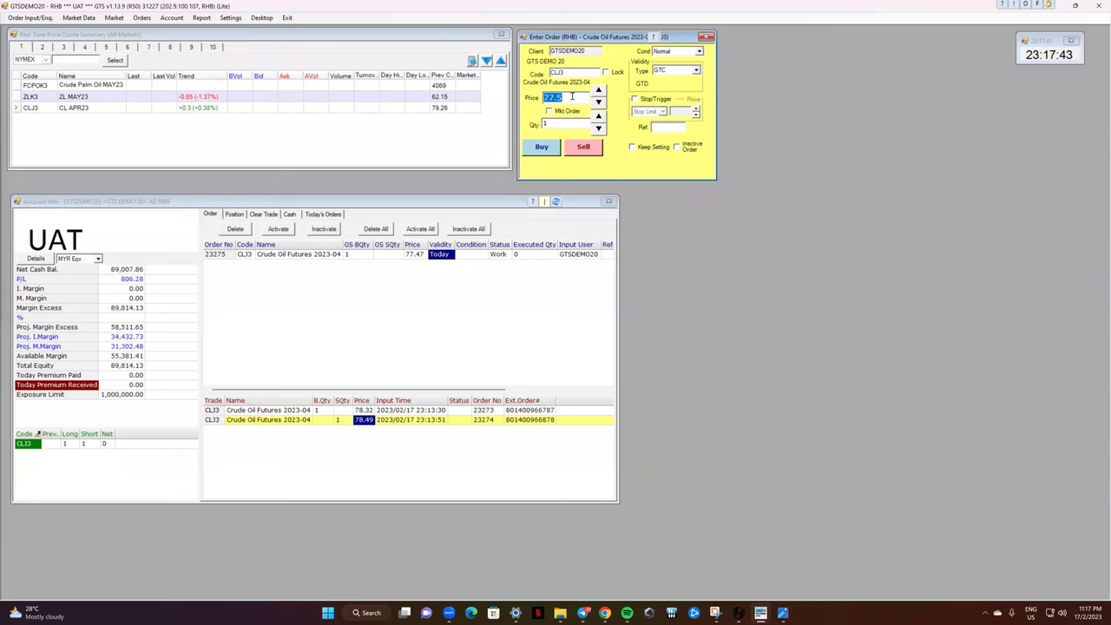
# Step: Decline the single-order deletion and remove the working order by deleting all CLJ3 buy and sell orders
pyautogui.click(336, 255)
pyautogui.click(235, 228)
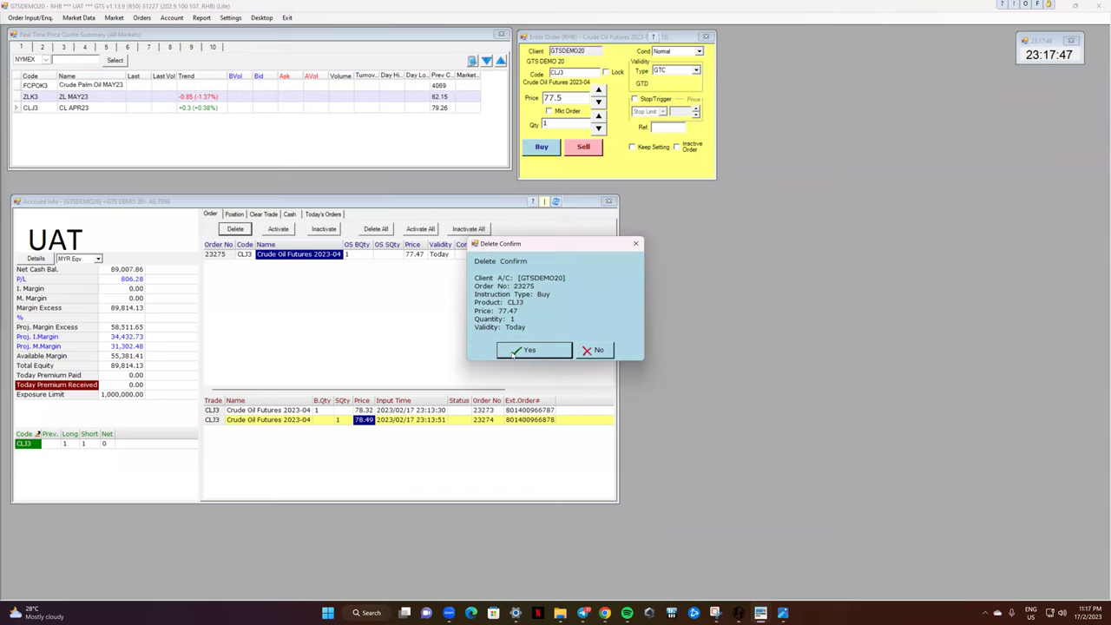
pyautogui.click(592, 350)
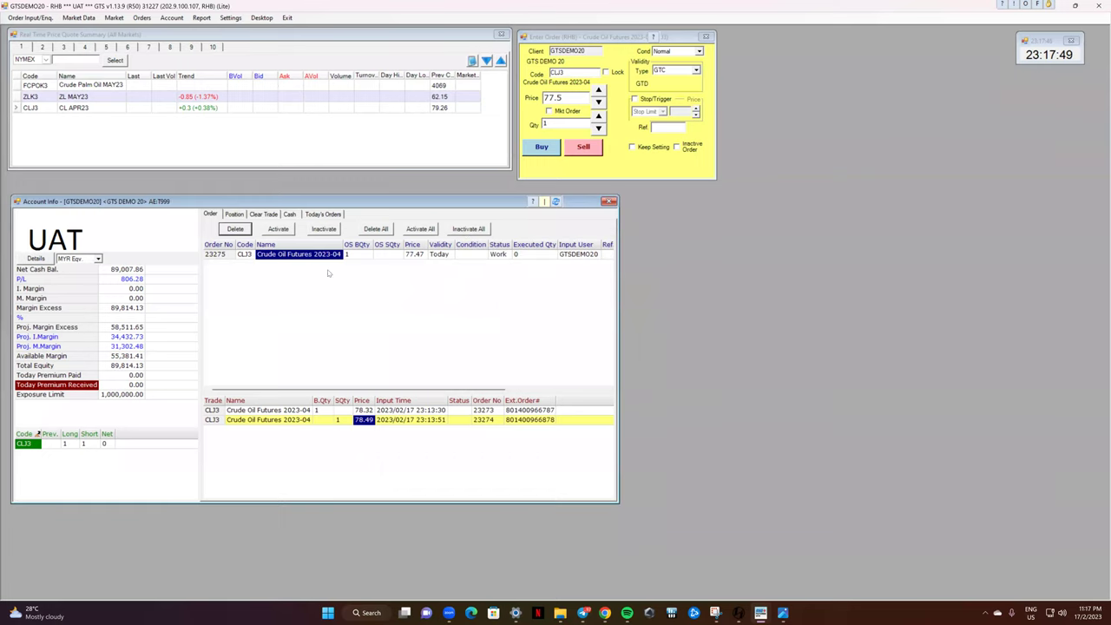
pyautogui.rightClick(285, 253)
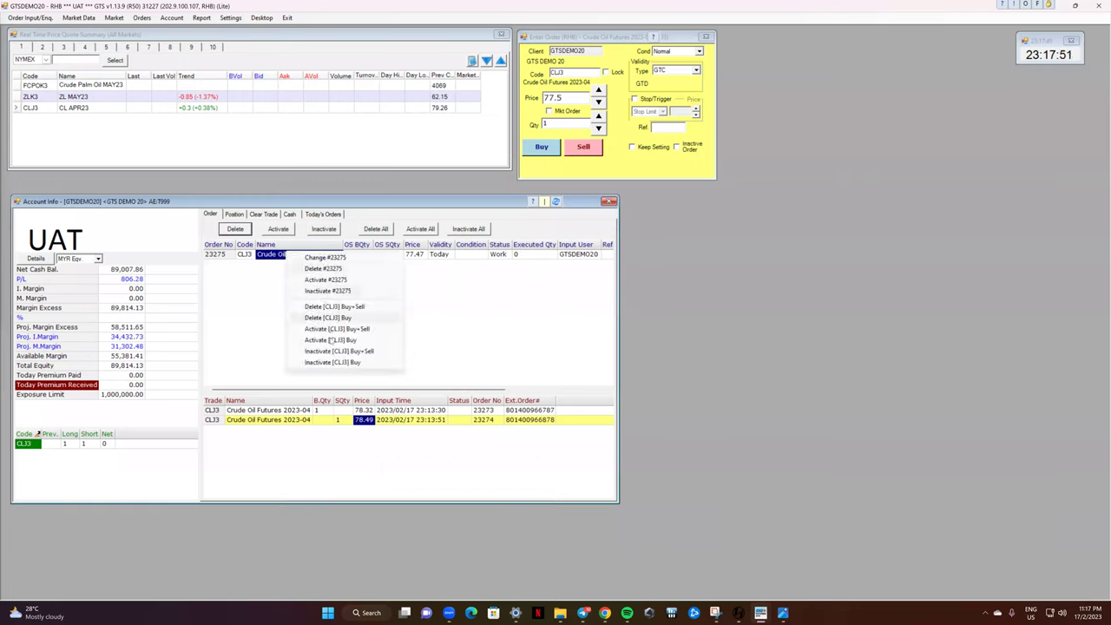
pyautogui.click(314, 307)
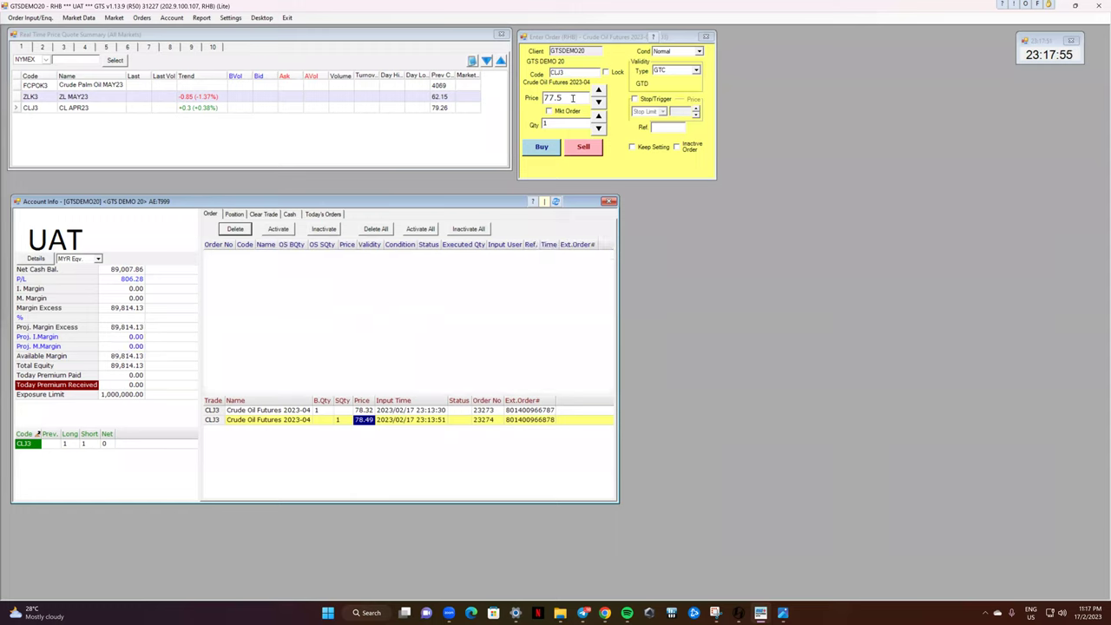
# Step: Submit the GTC buy order for 1 CLJ3 contract at 77.5, and delete that working order
pyautogui.click(544, 147)
pyautogui.click(526, 346)
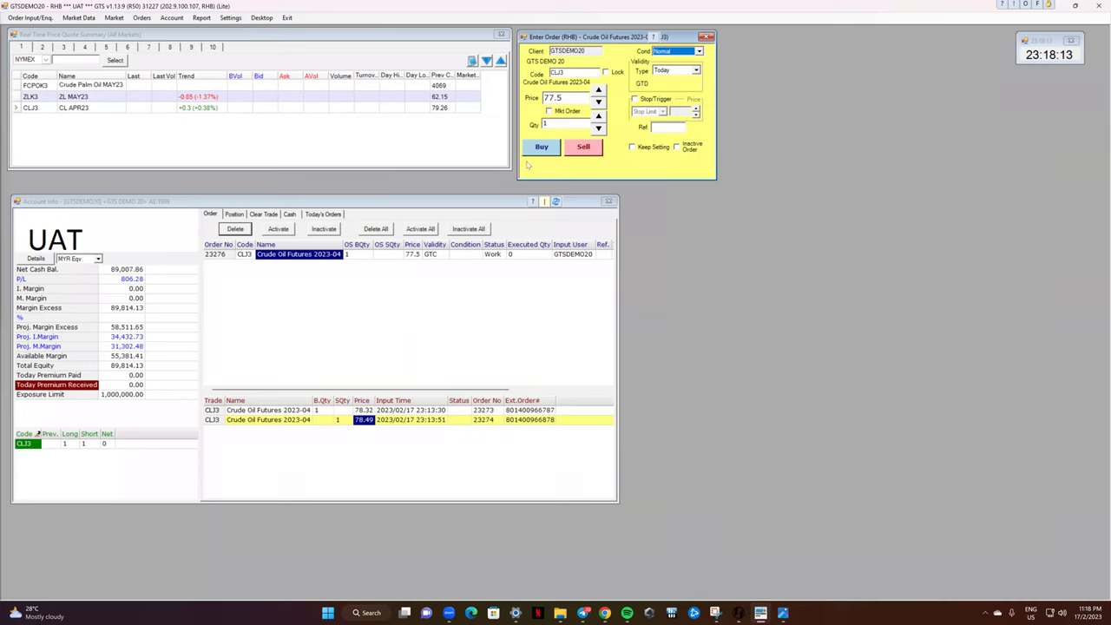
pyautogui.click(244, 227)
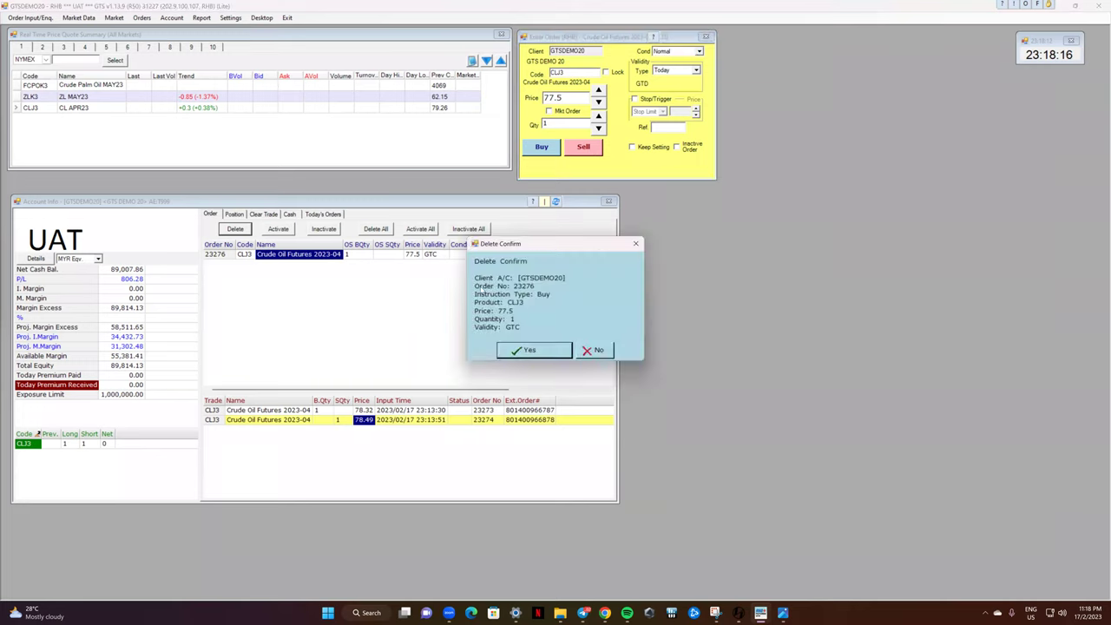
pyautogui.click(528, 349)
# Step: Submit a market buy order for 1 CLJ3 contract with Today validity
pyautogui.click(549, 112)
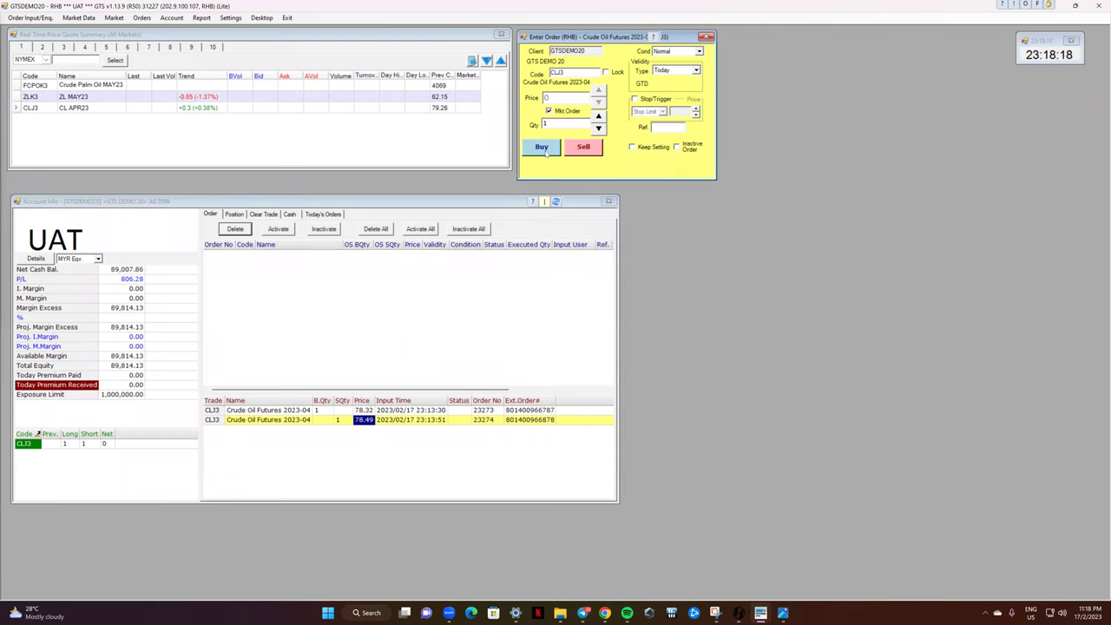
pyautogui.click(544, 147)
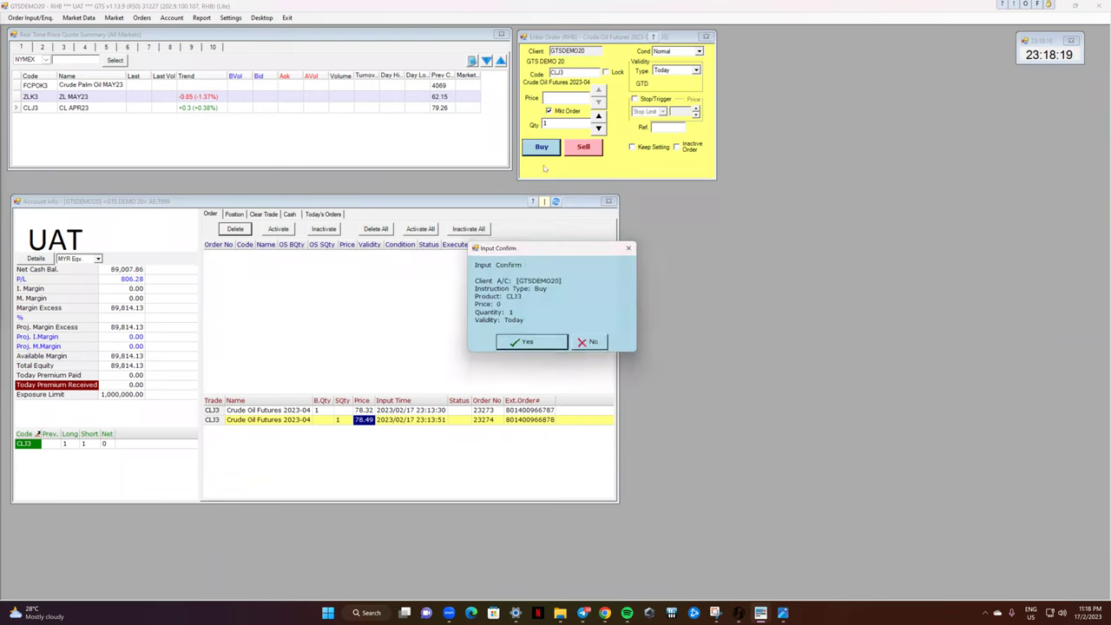
pyautogui.click(519, 347)
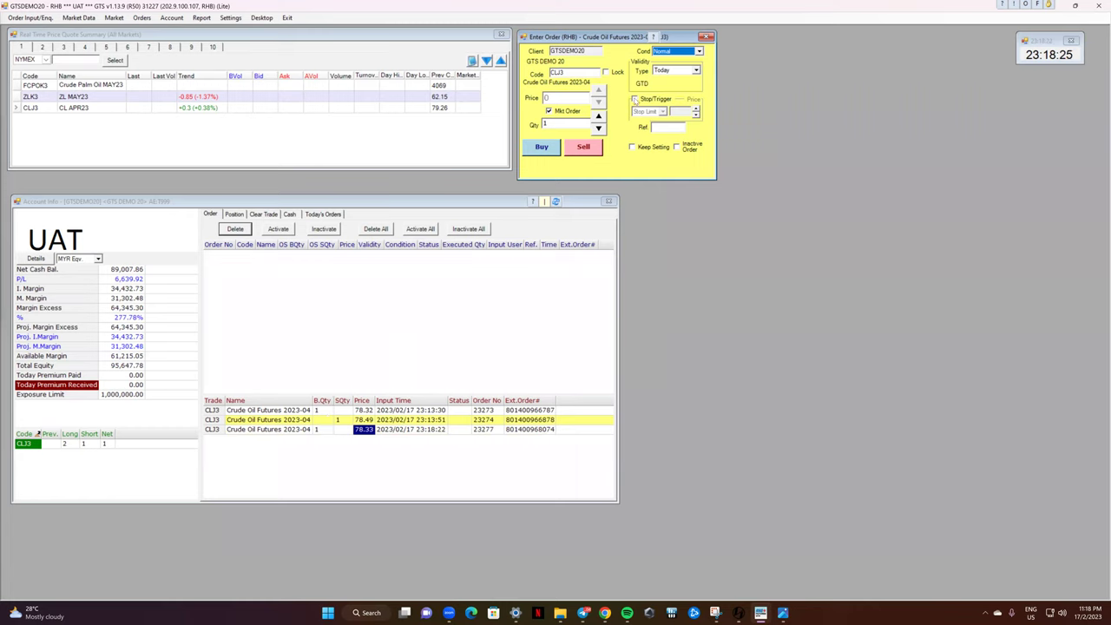
# Step: Enable a stop limit trigger at 77.5 on the new CLJ3 order and set its validity to GTC
pyautogui.click(635, 100)
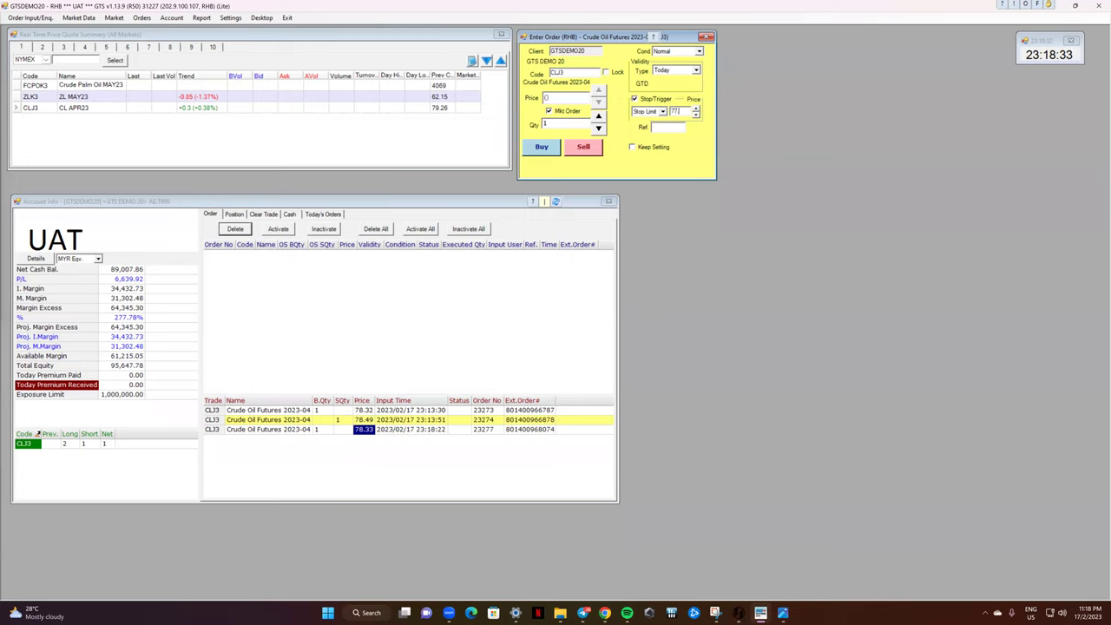
pyautogui.click(635, 99)
pyautogui.click(670, 72)
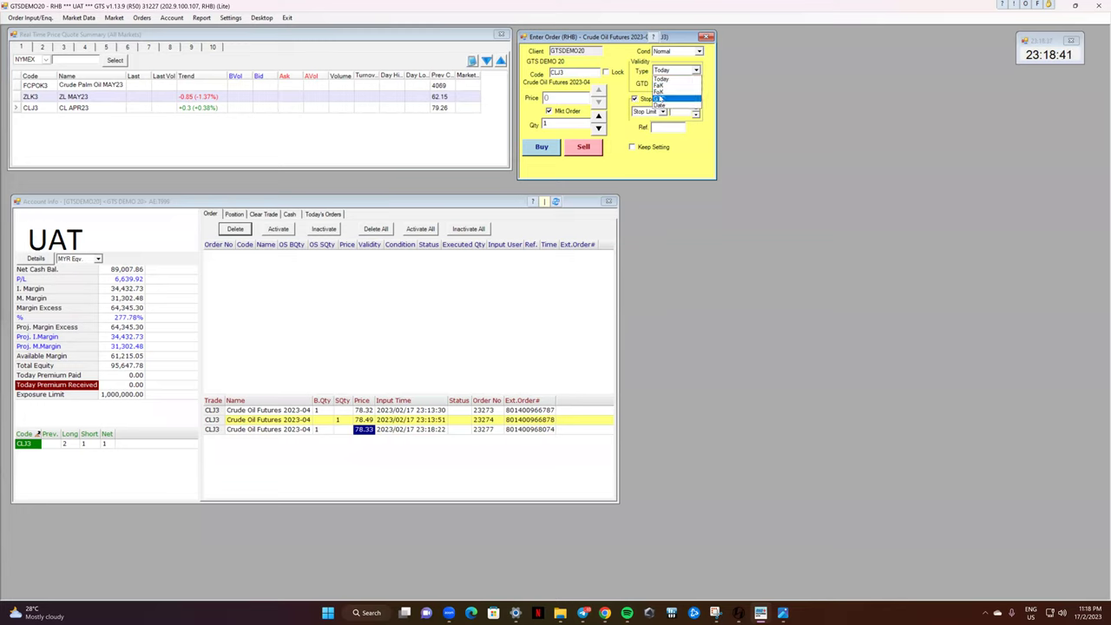
pyautogui.click(660, 98)
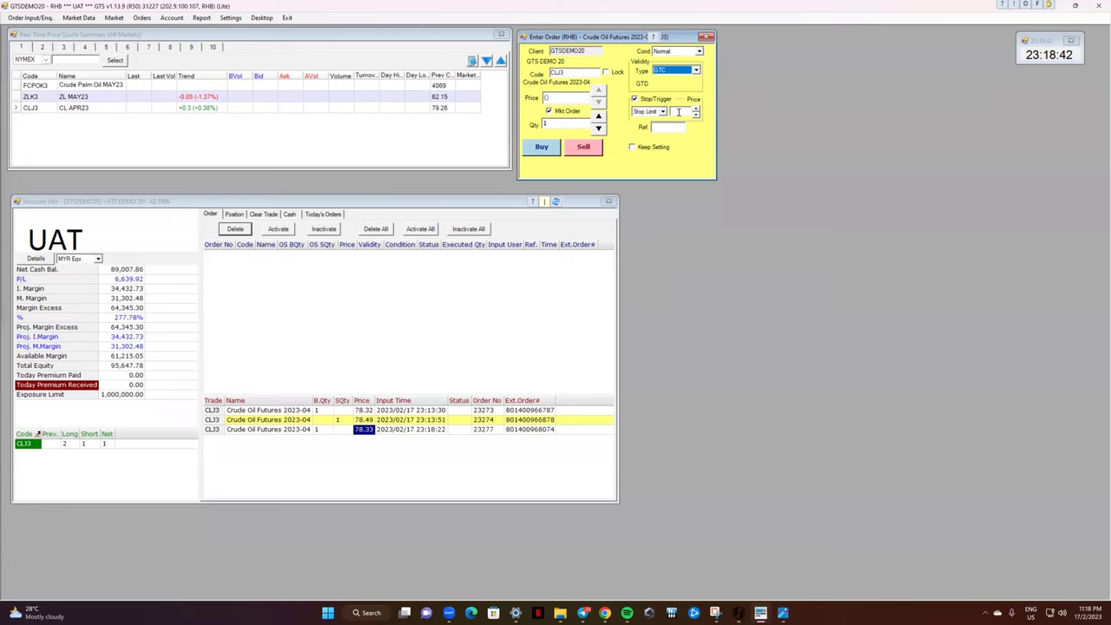
pyautogui.click(679, 112)
pyautogui.write('77.50')
# Step: Turn off the market order option, set the price to 77.4, and submit the GTC stop limit sell order for 1 CLJ3 contract
pyautogui.click(548, 111)
pyautogui.doubleClick(548, 99)
pyautogui.click(550, 111)
pyautogui.click(549, 112)
pyautogui.write('77.40')
pyautogui.click(584, 147)
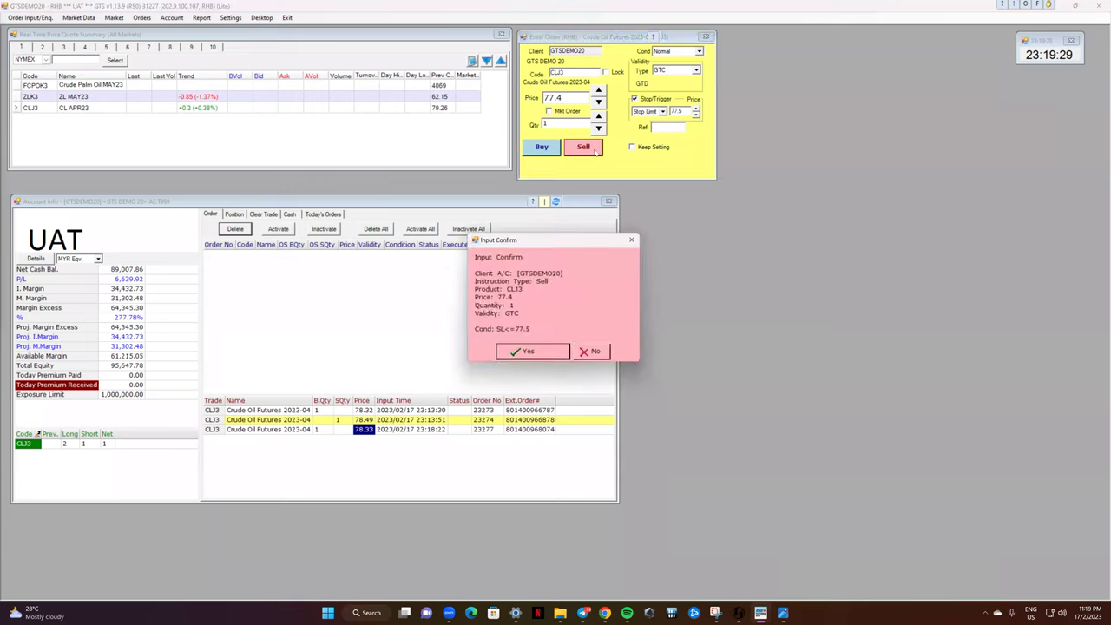
pyautogui.click(550, 355)
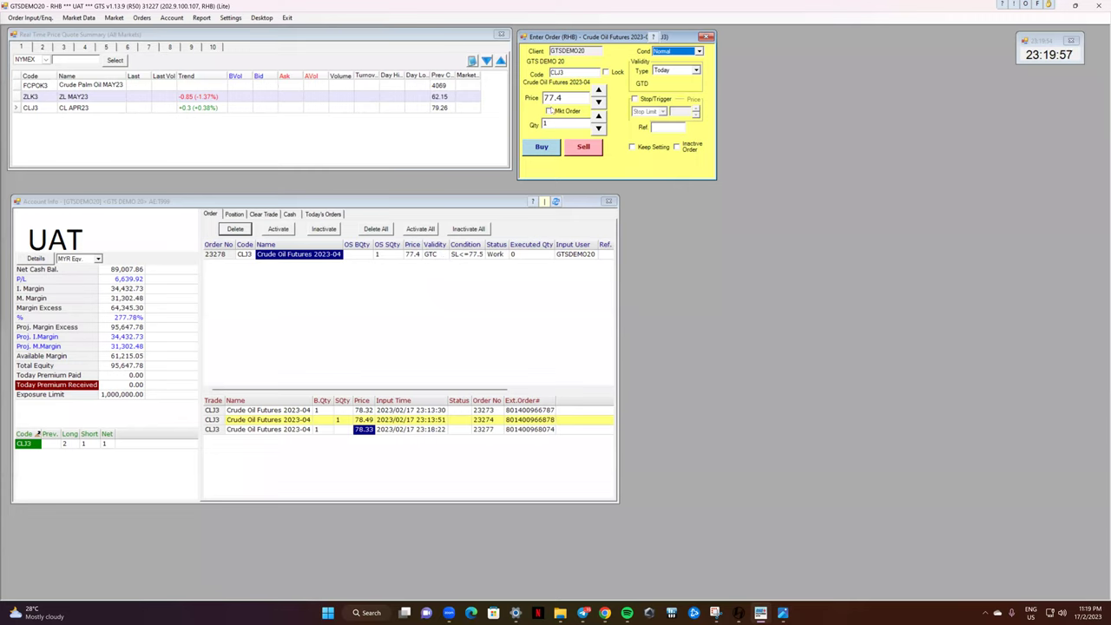
# Step: Submit a market sell order for 1 CLJ3 contract with a 77.5 stop trigger and Today validity, and widen the order list's price column
pyautogui.click(635, 99)
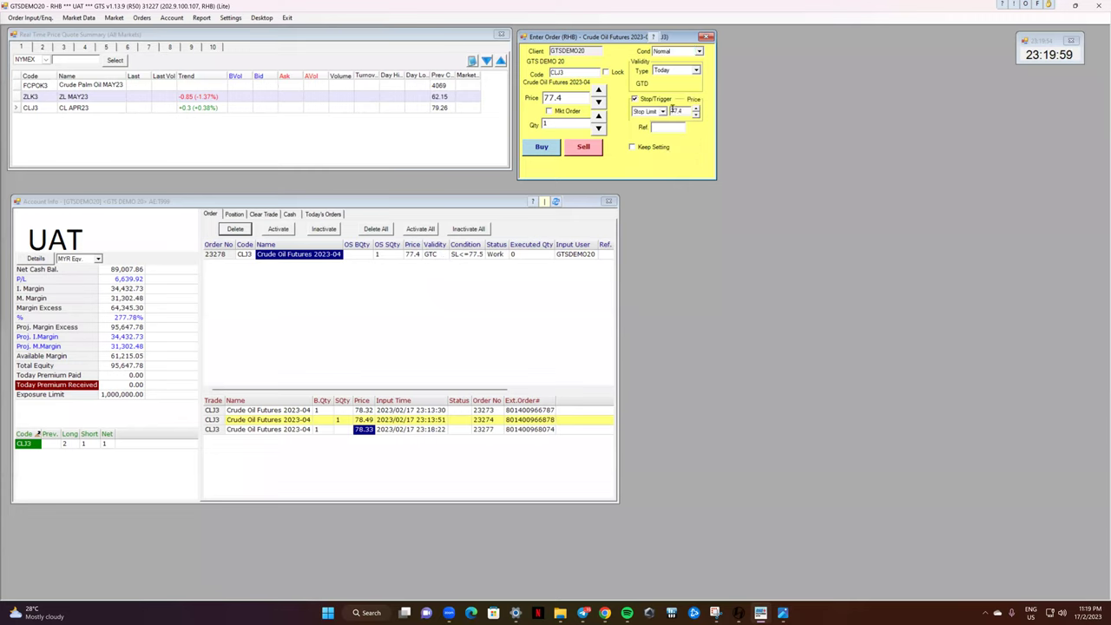
pyautogui.click(549, 112)
pyautogui.click(635, 100)
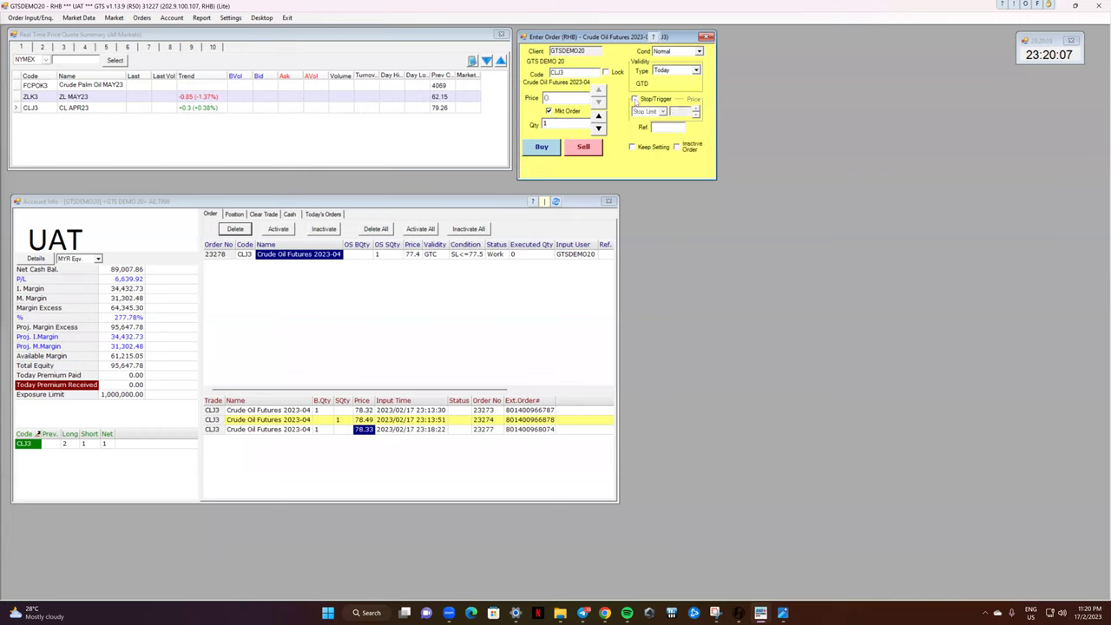
pyautogui.click(635, 100)
pyautogui.click(679, 111)
pyautogui.write('77.5')
pyautogui.click(583, 148)
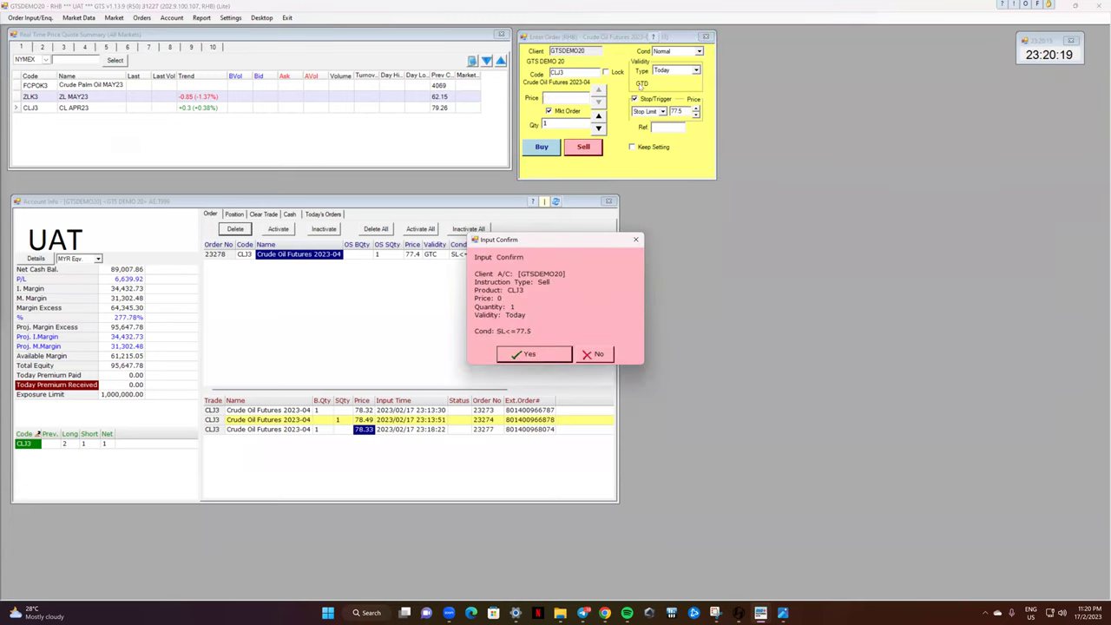
pyautogui.click(540, 354)
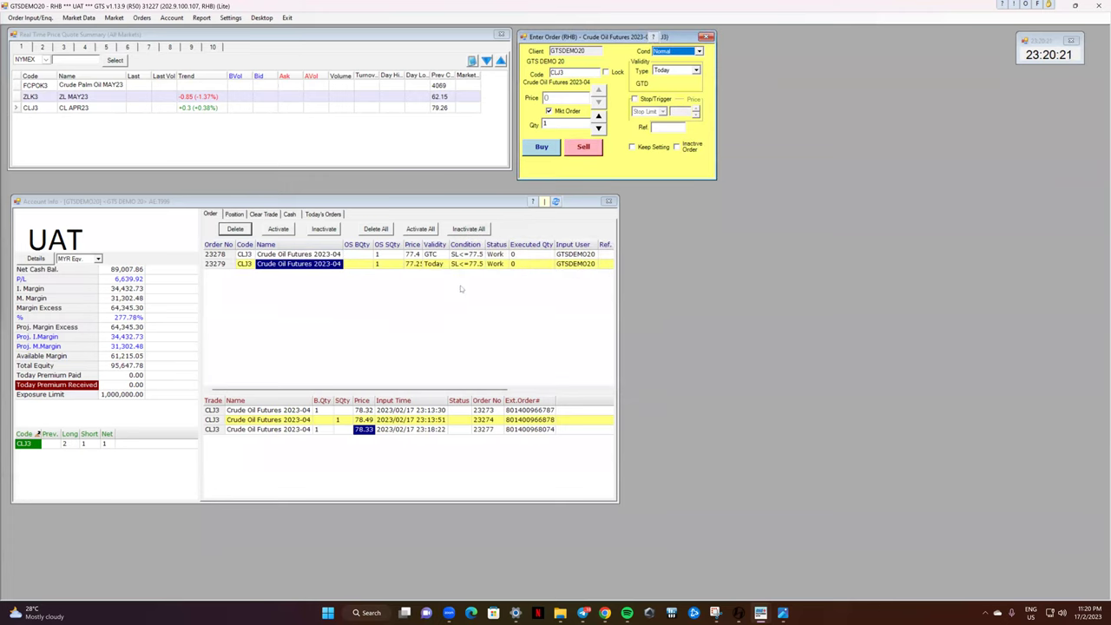
pyautogui.doubleClick(424, 244)
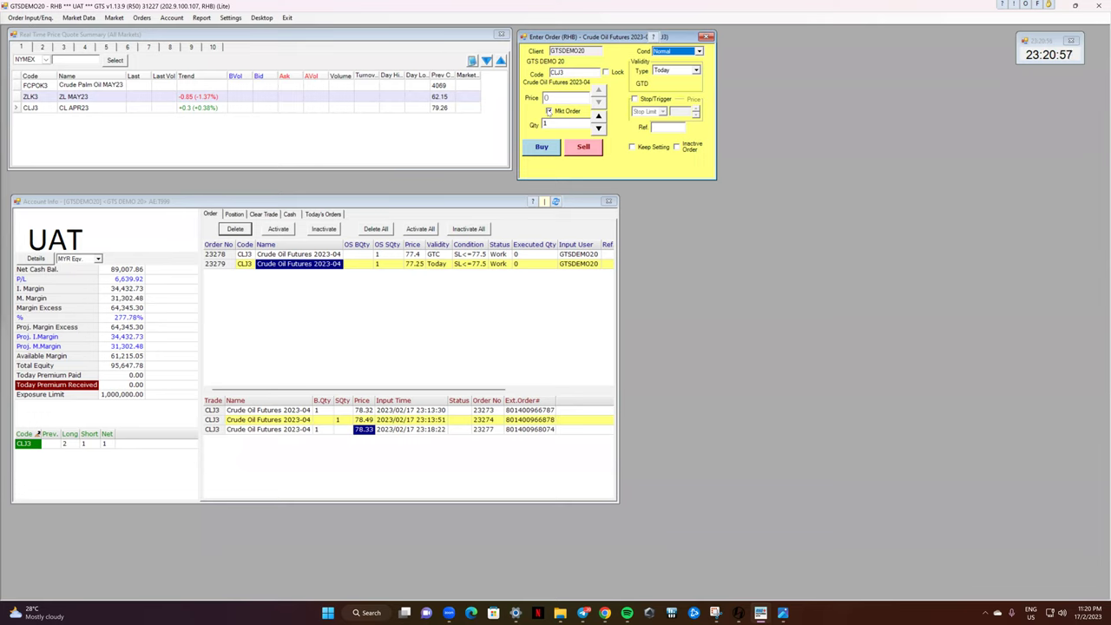
# Step: Delete the working GTC stop limit sell order for CLJ3 priced at 77.4
pyautogui.click(269, 253)
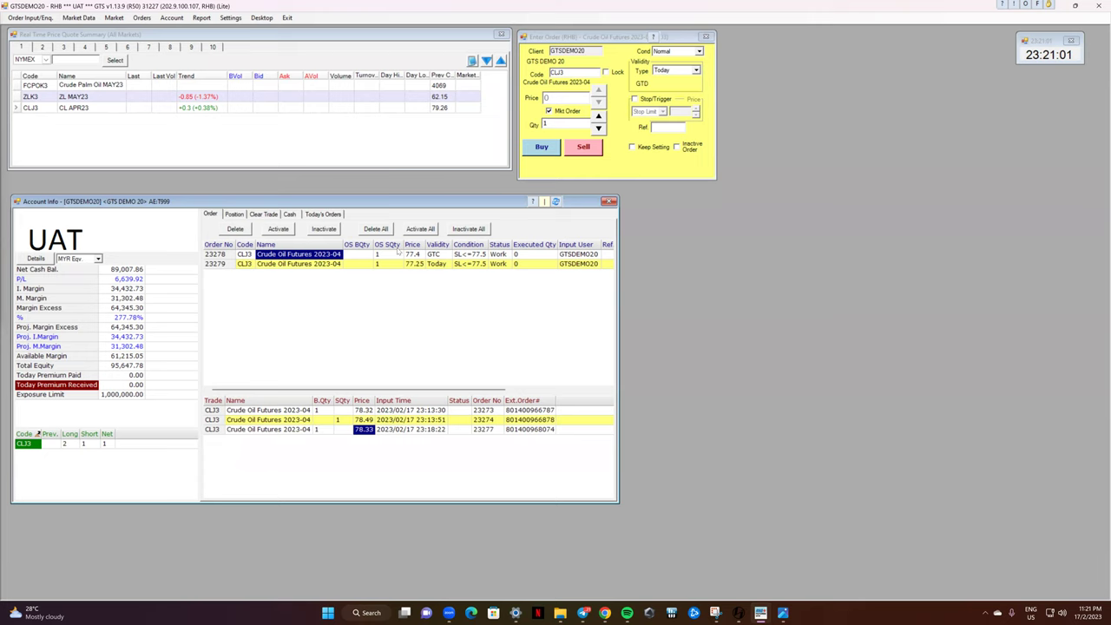
pyautogui.click(238, 229)
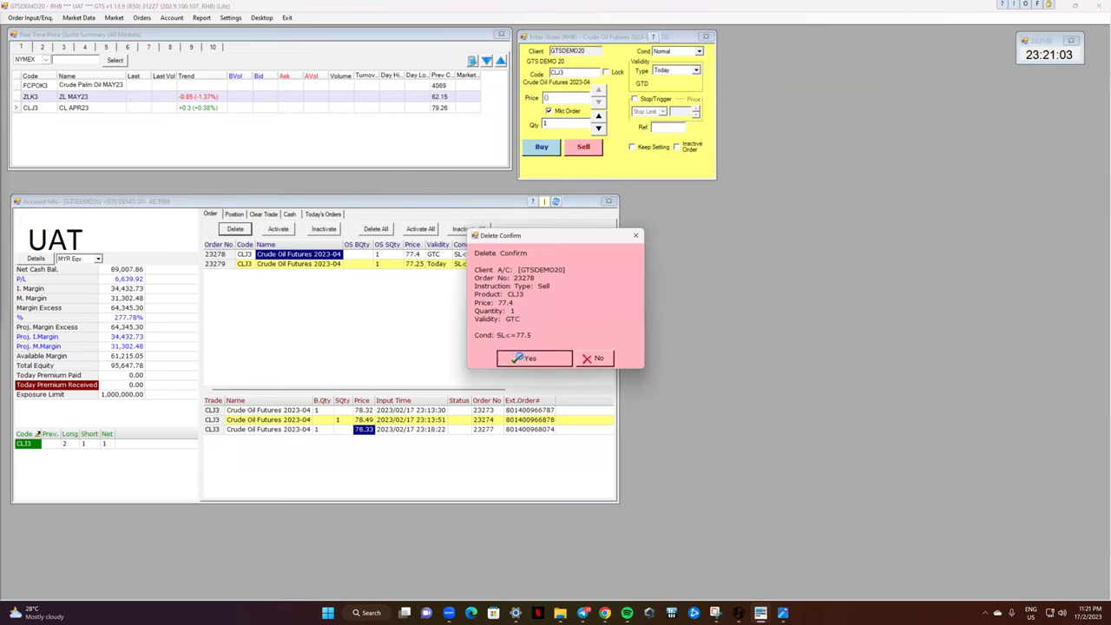
pyautogui.click(526, 356)
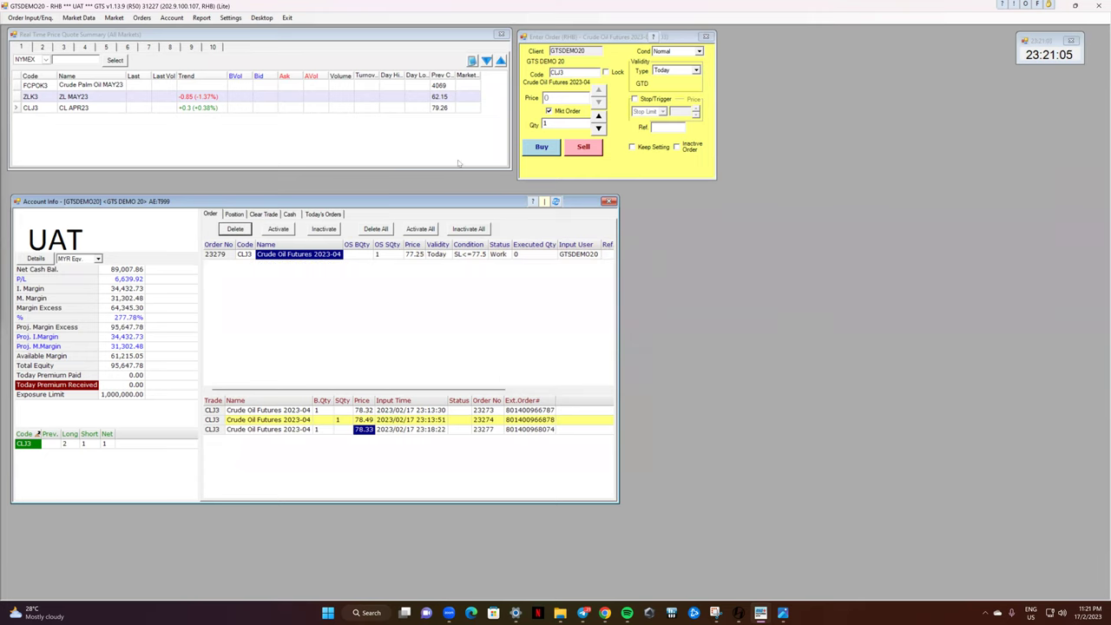
# Step: Submit a limit sell order for 1 CLJ3 contract at 79.5 with Today validity
pyautogui.click(549, 111)
pyautogui.doubleClick(570, 100)
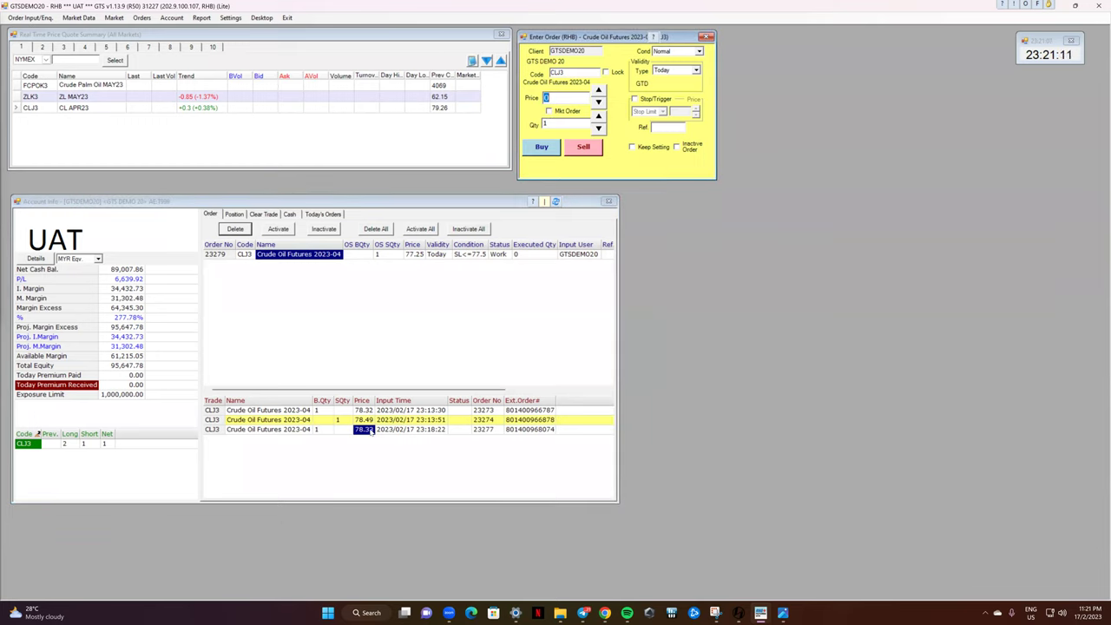
pyautogui.click(371, 432)
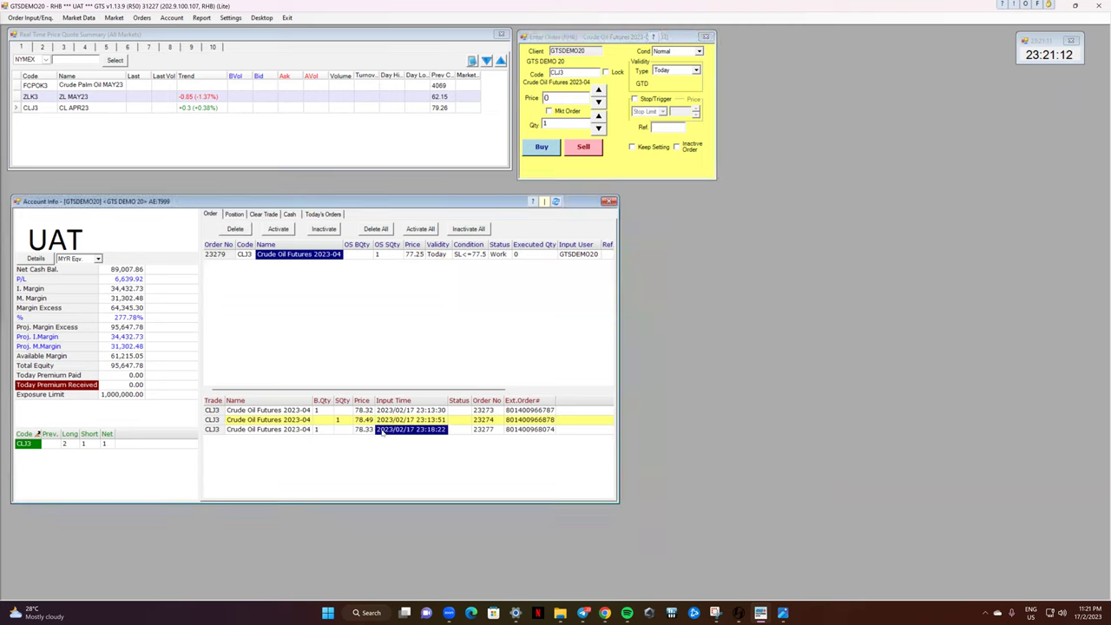
pyautogui.doubleClick(567, 96)
pyautogui.write('79.50')
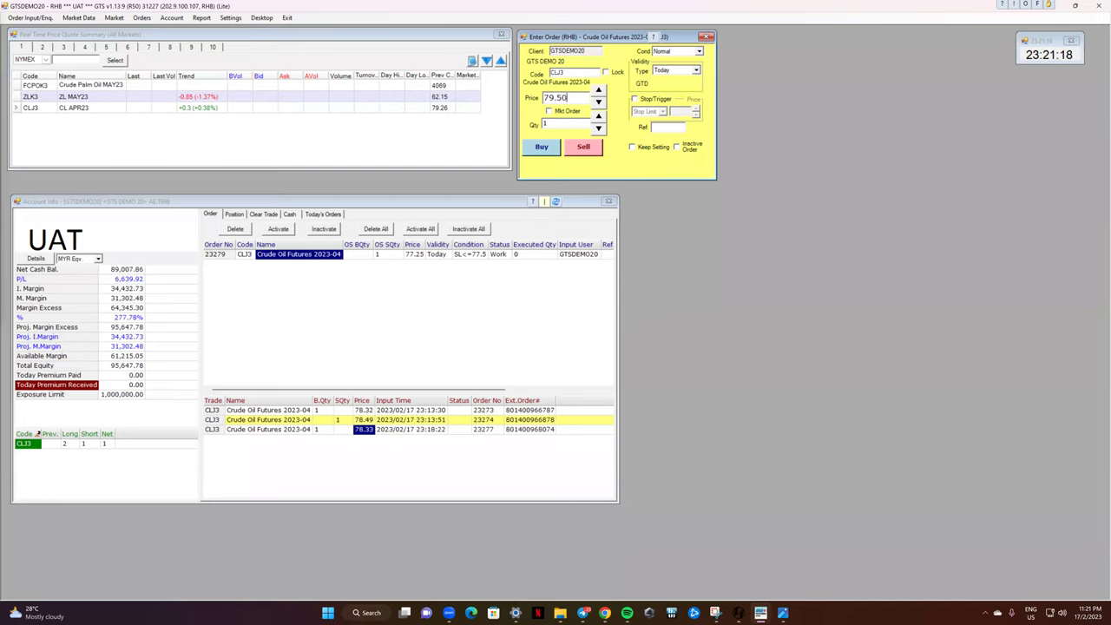
pyautogui.click(583, 149)
pyautogui.click(532, 346)
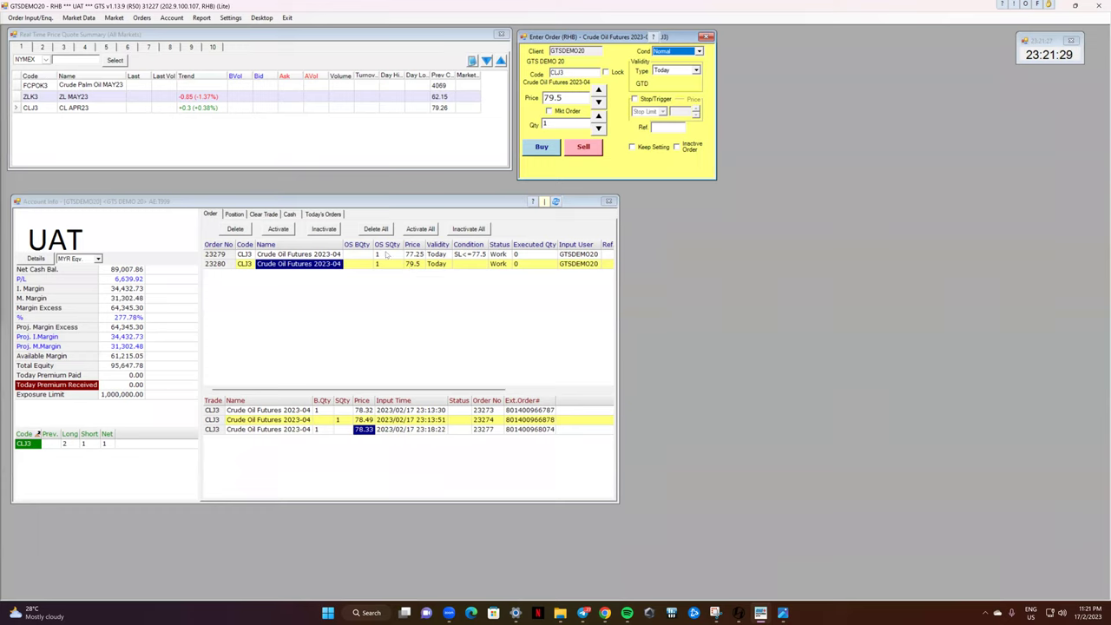
# Step: Delete all working CLJ3 orders at once
pyautogui.click(380, 256)
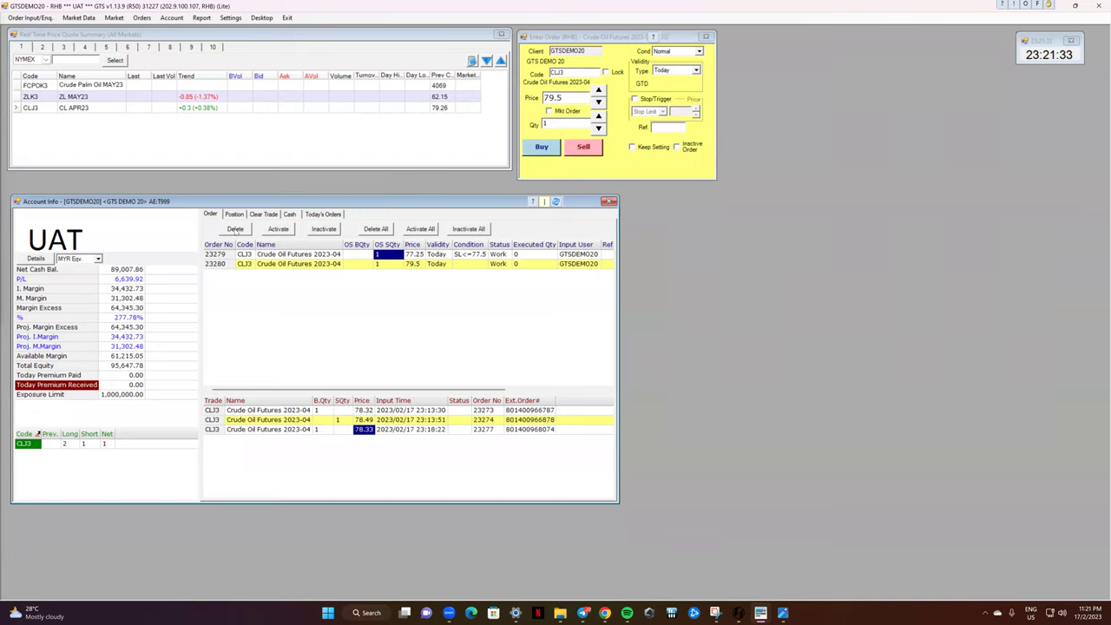
pyautogui.click(412, 264)
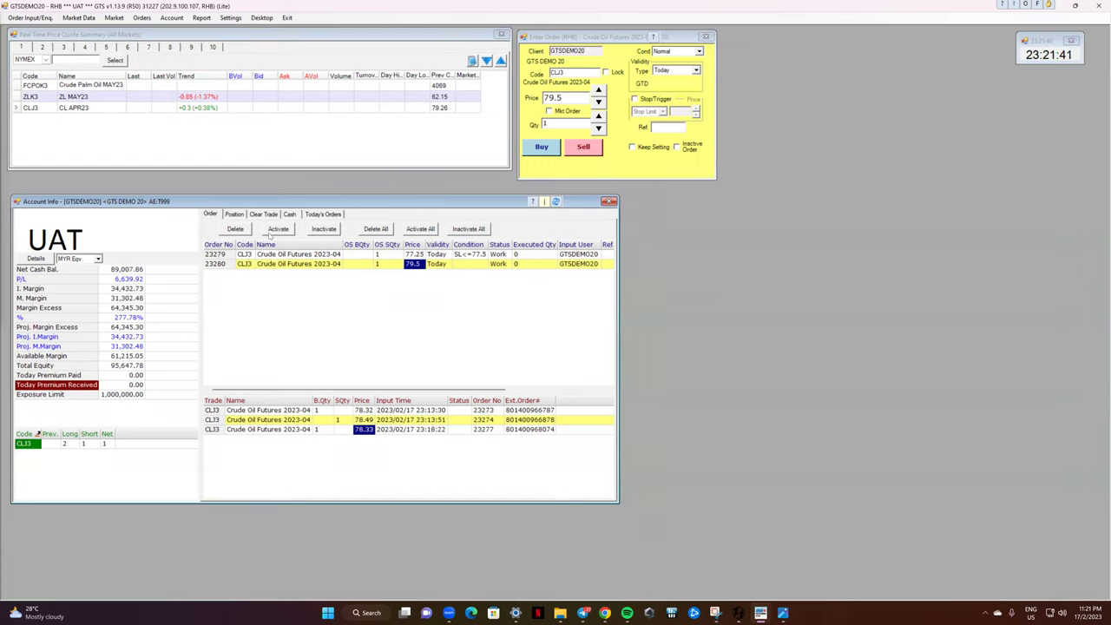
pyautogui.click(377, 229)
pyautogui.click(519, 330)
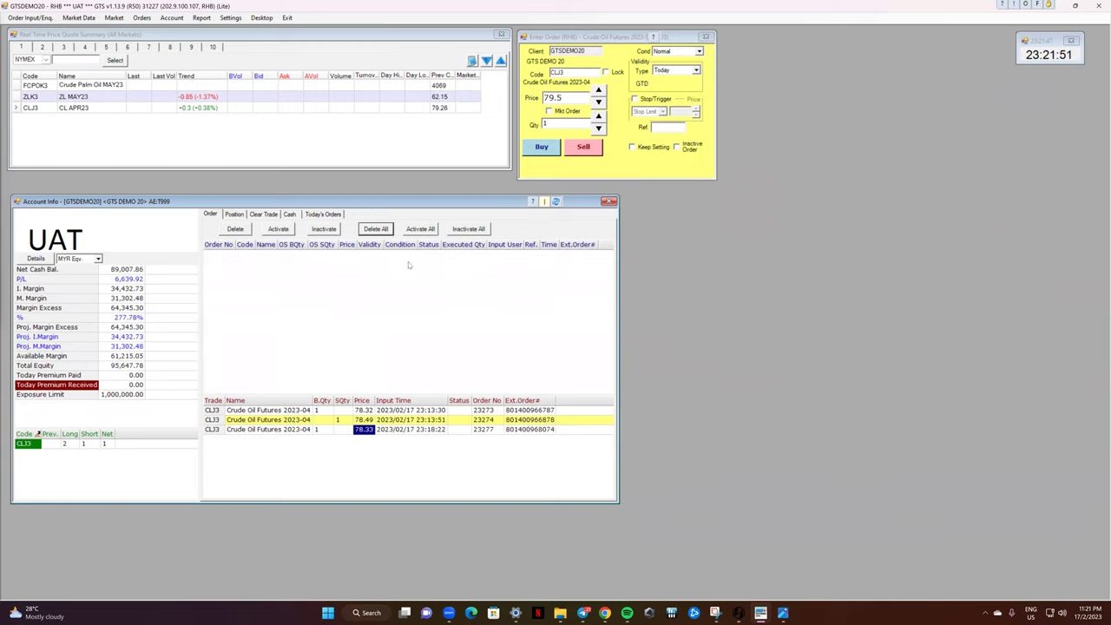
# Step: Set up an OCO sell order for CLJ3 with a stop of 77.5 and a tolerance of 0.1
pyautogui.click(686, 52)
pyautogui.click(660, 73)
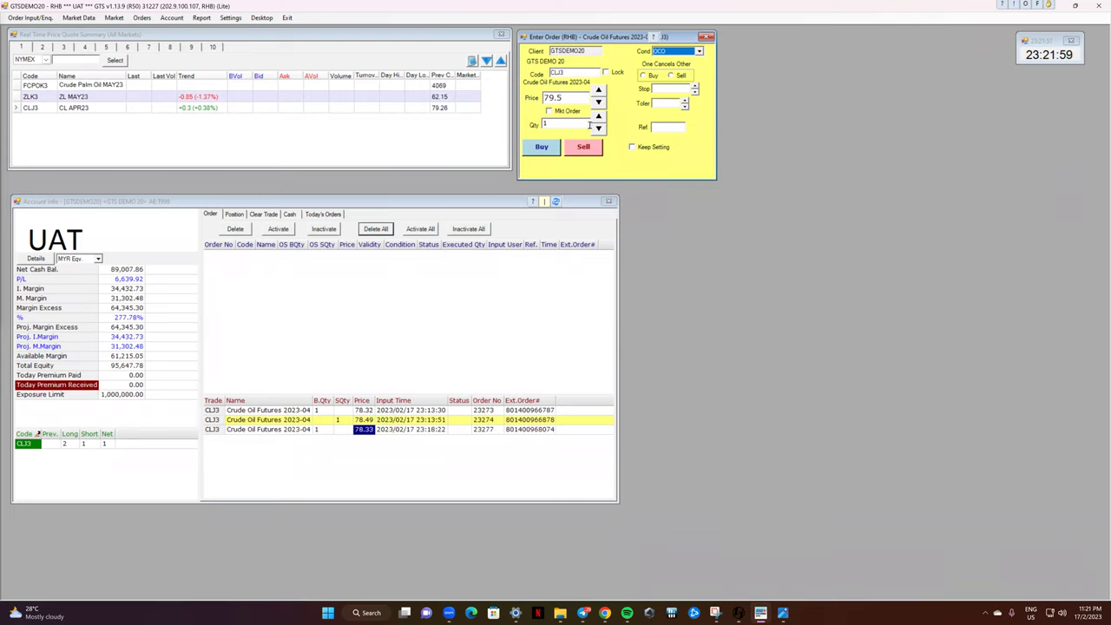
pyautogui.click(670, 75)
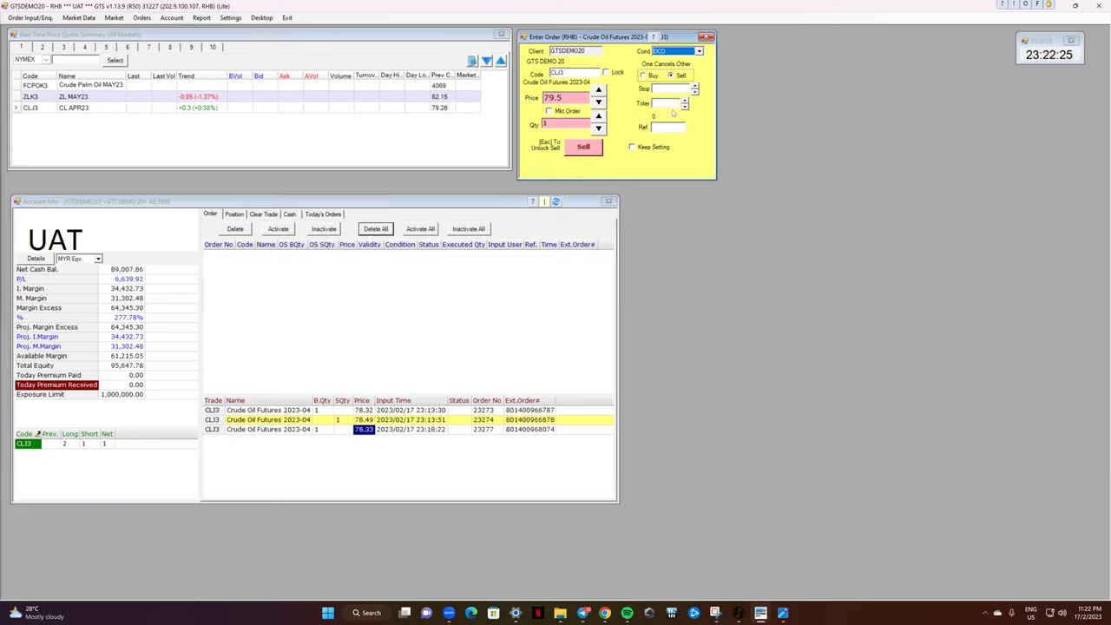
pyautogui.click(673, 87)
pyautogui.write('77.50')
pyautogui.click(684, 103)
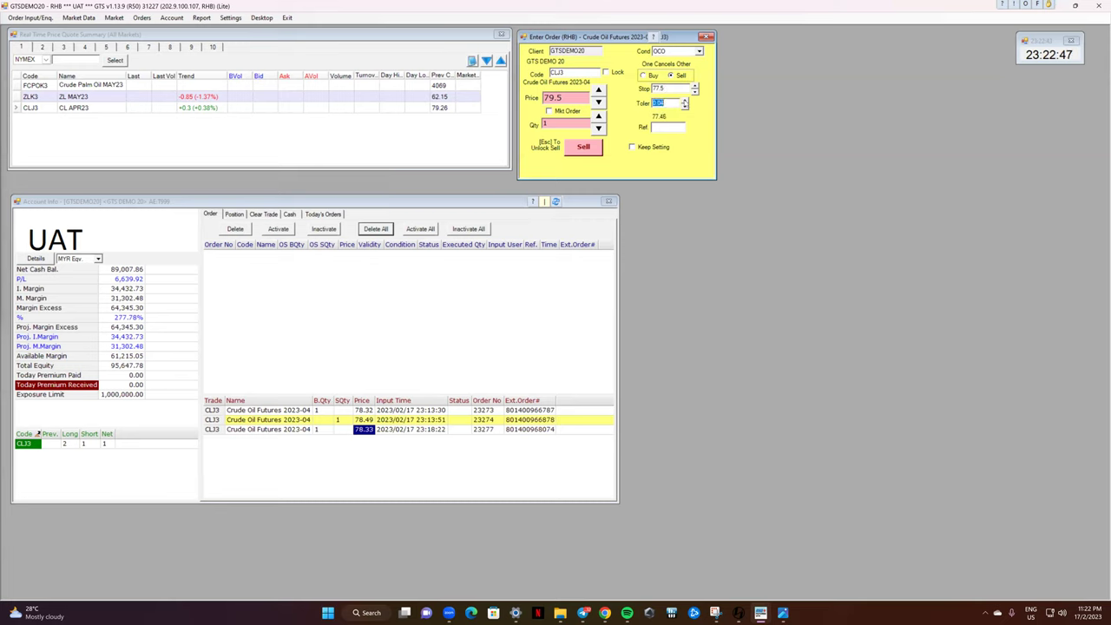
pyautogui.click(685, 101)
# Step: Submit the OCO sell order for 1 CLJ3 contract at 79.5, and select its condition in the order list
pyautogui.doubleClick(672, 88)
pyautogui.doubleClick(566, 97)
pyautogui.click(586, 148)
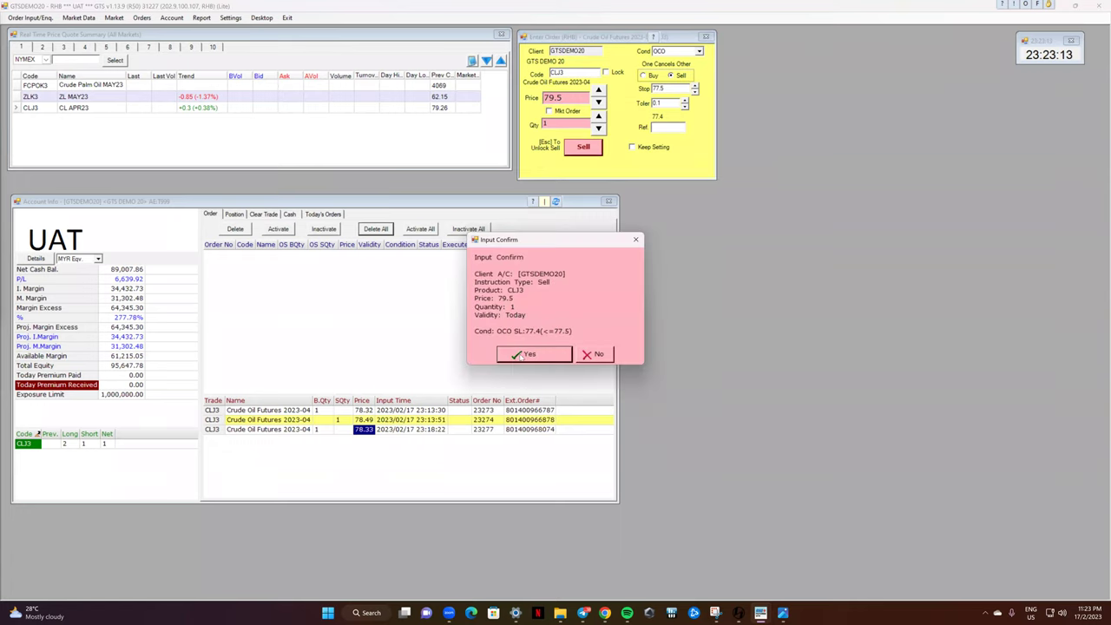
pyautogui.click(526, 355)
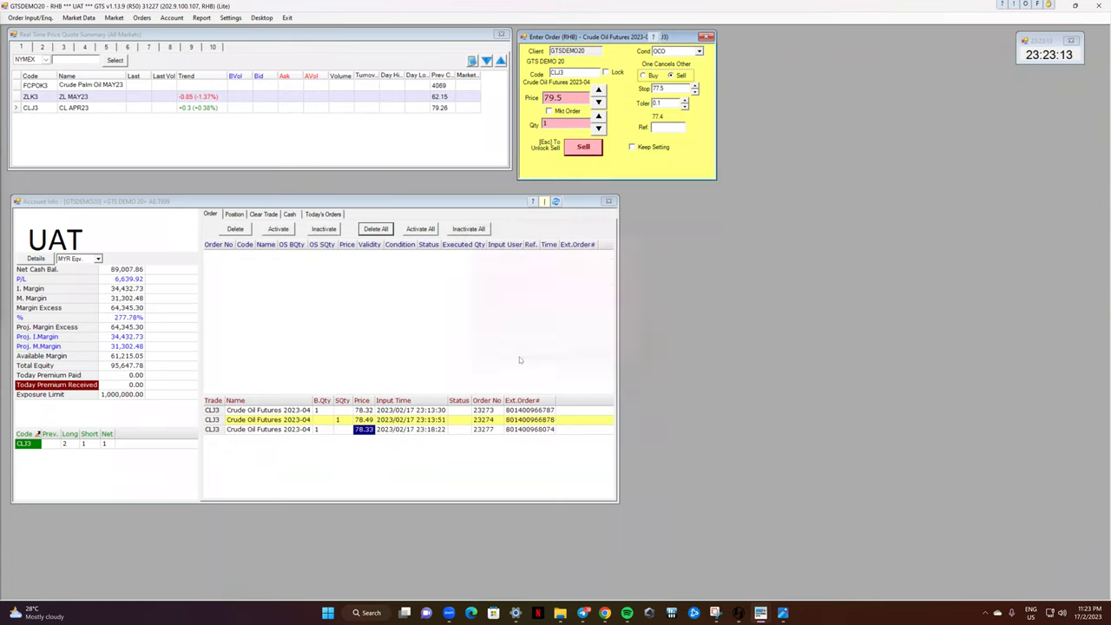
pyautogui.click(410, 388)
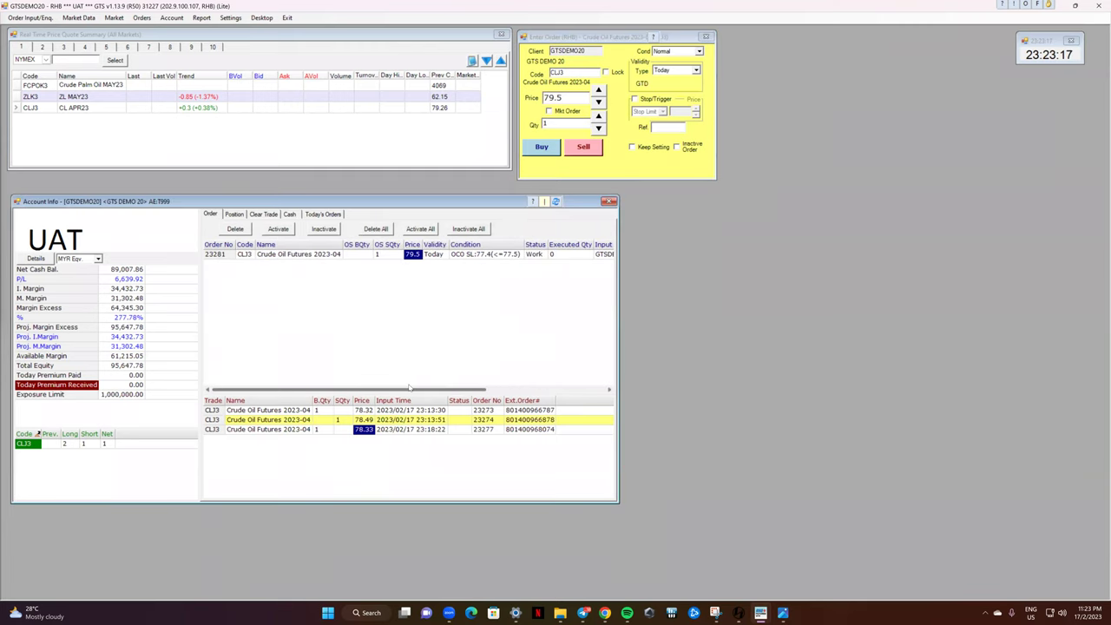
pyautogui.moveTo(410, 388)
pyautogui.mouseDown()
pyautogui.moveTo(443, 383)
pyautogui.moveTo(403, 385)
pyautogui.mouseUp()
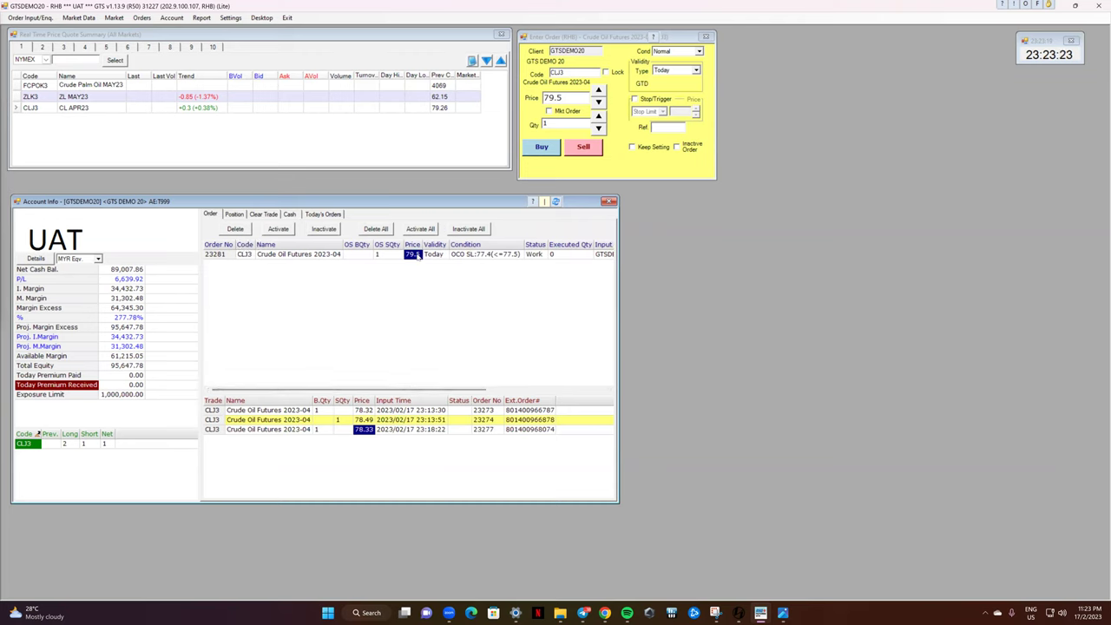
pyautogui.click(486, 254)
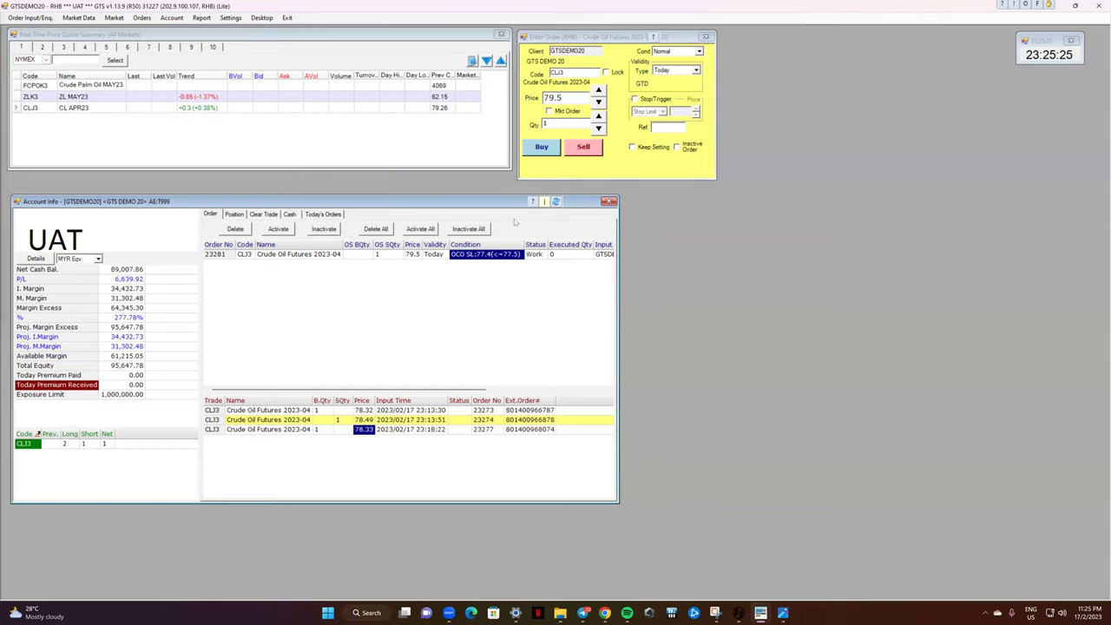
# Step: Try different tolerance values for another OCO order, and return the order condition to Normal
pyautogui.click(694, 54)
pyautogui.click(668, 60)
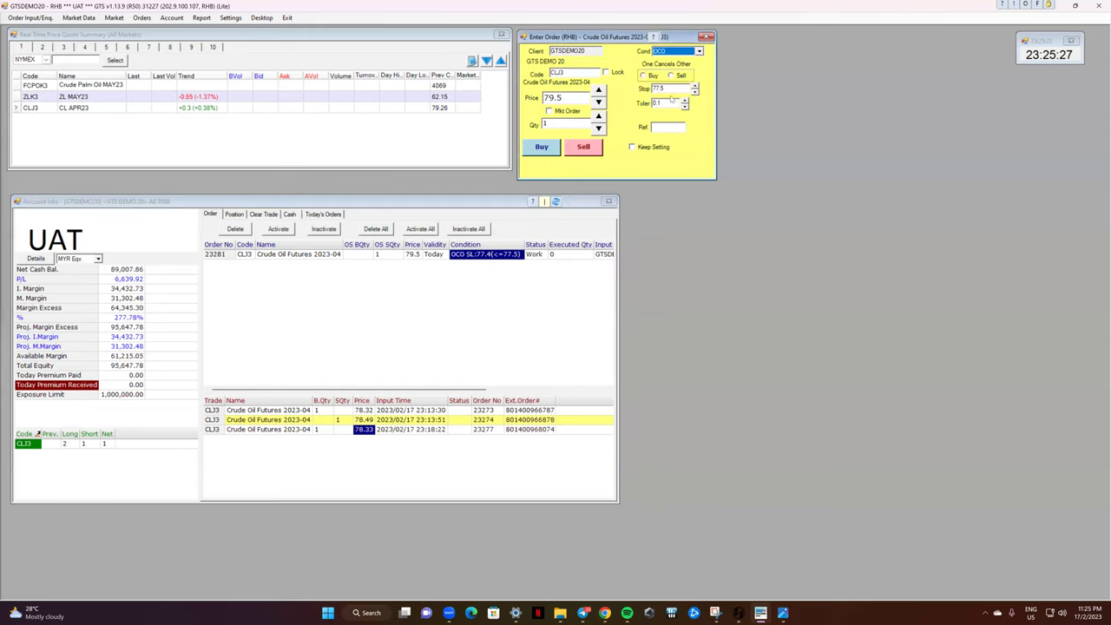
pyautogui.click(685, 101)
pyautogui.click(685, 108)
pyautogui.click(685, 107)
pyautogui.click(685, 104)
pyautogui.click(685, 100)
pyautogui.click(686, 52)
pyautogui.click(669, 61)
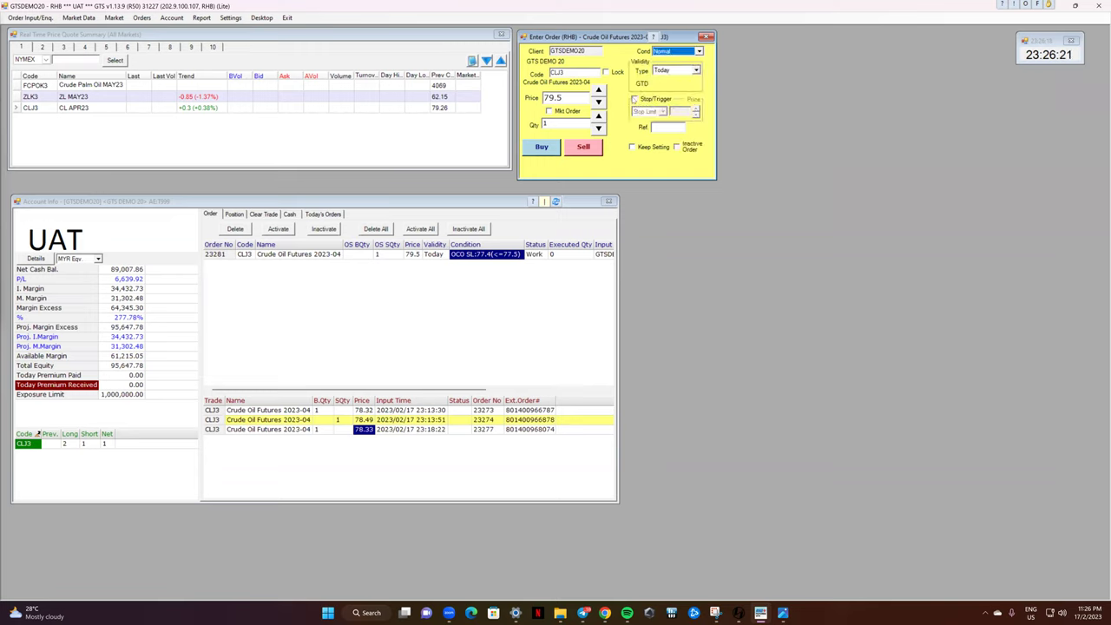
# Step: Make the CLJ3 ticket a market order, enable Stop/Trigger, and choose the Bull & Bear condition
pyautogui.click(635, 99)
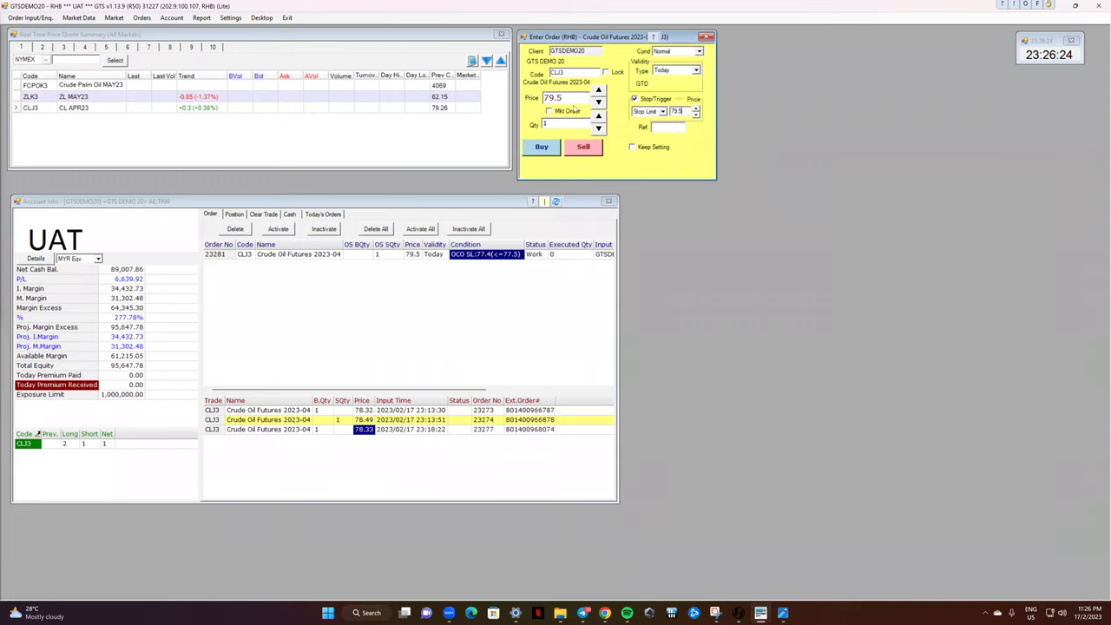
pyautogui.click(560, 111)
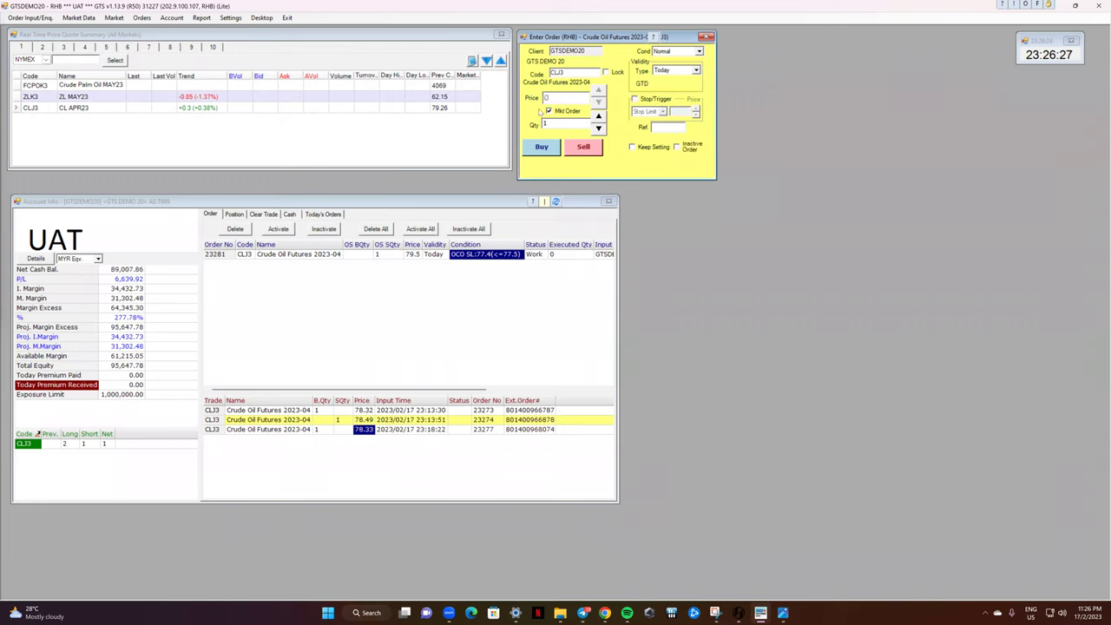
pyautogui.click(635, 100)
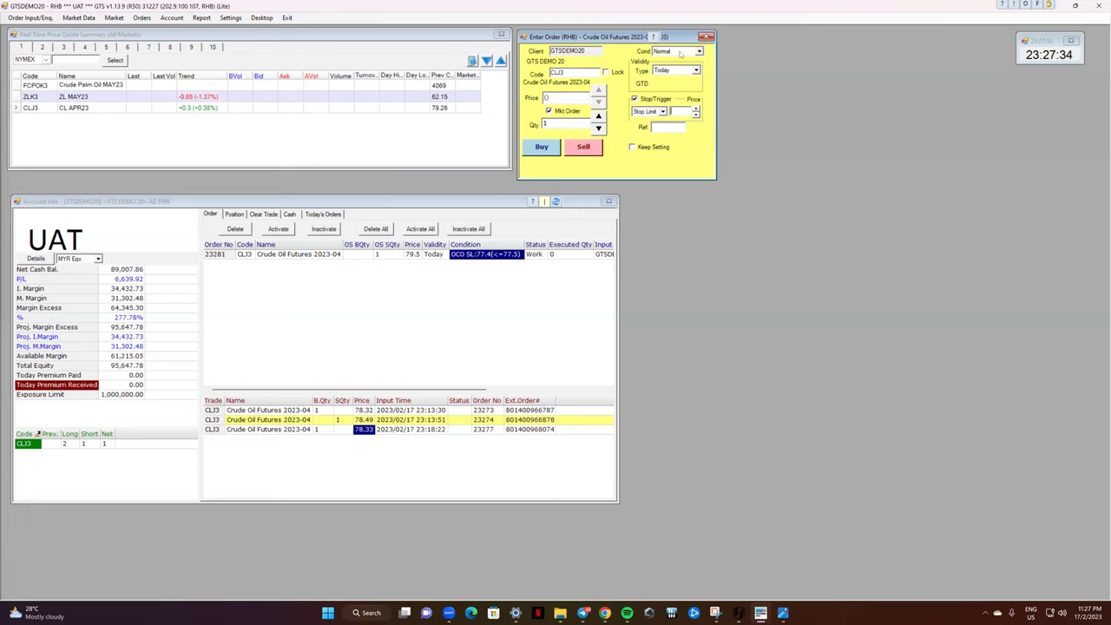
pyautogui.click(682, 54)
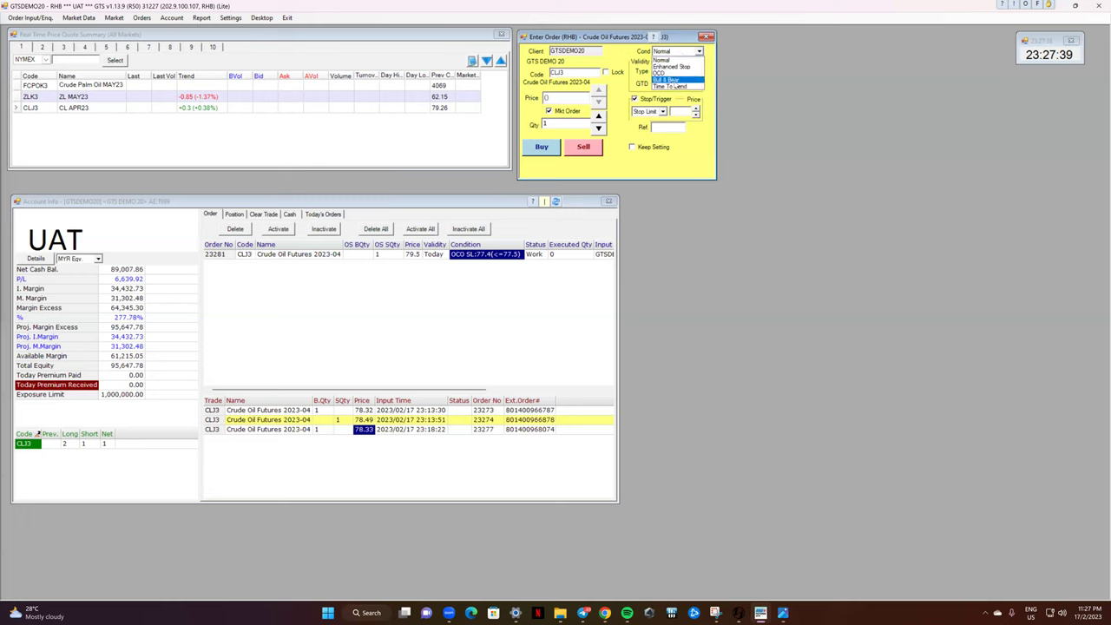
pyautogui.click(666, 79)
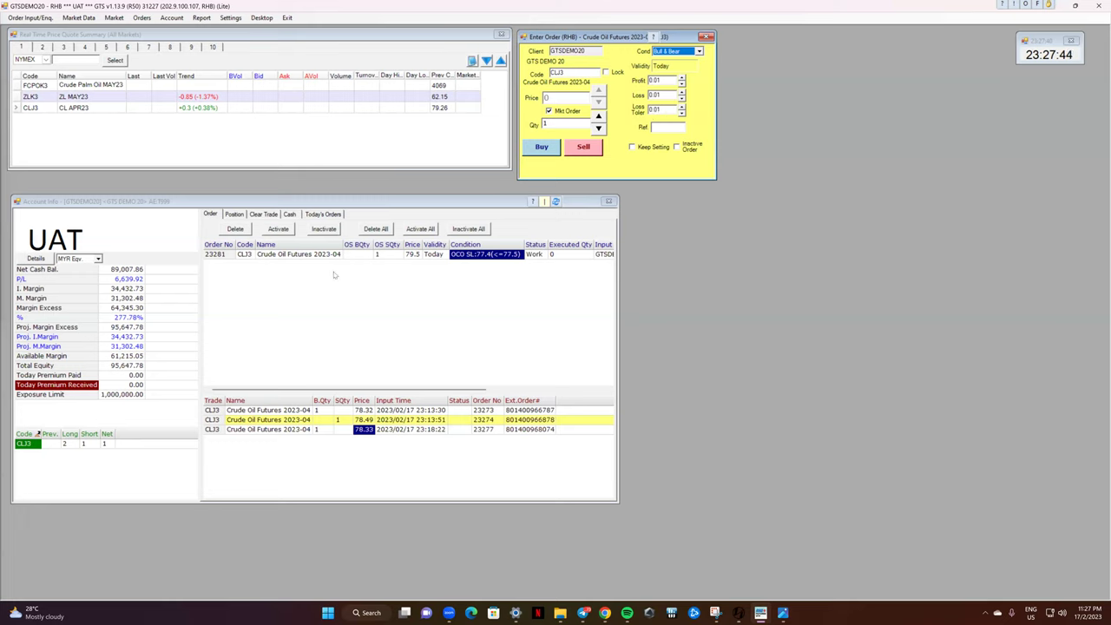
# Step: Delete the working OCO sell order for CLJ3 at 79.5 and confirm the deletion
pyautogui.click(243, 232)
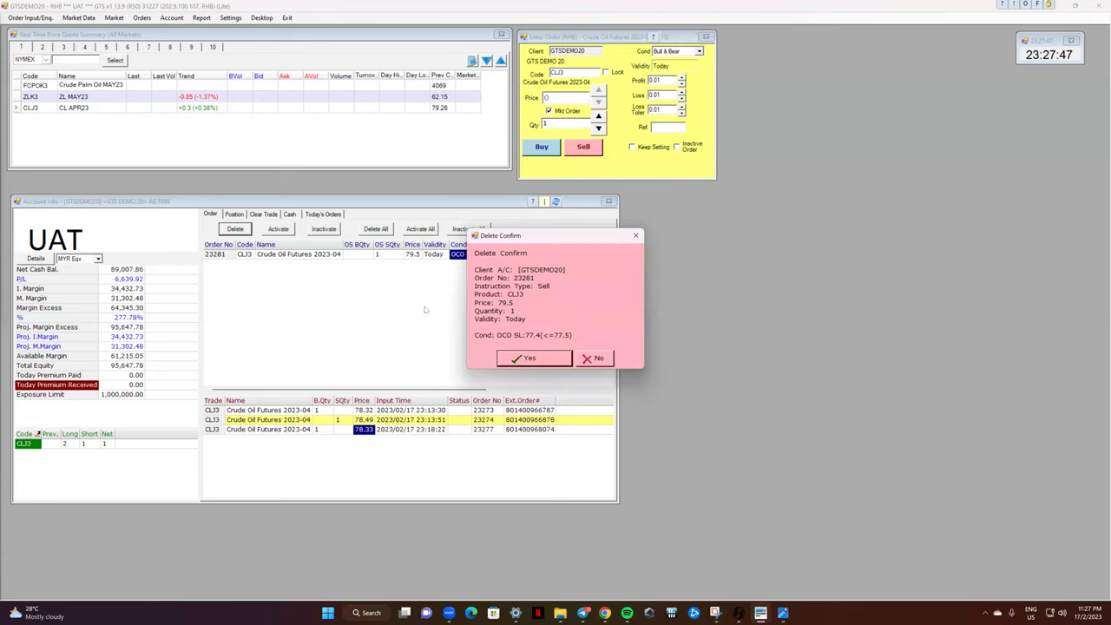
pyautogui.click(513, 358)
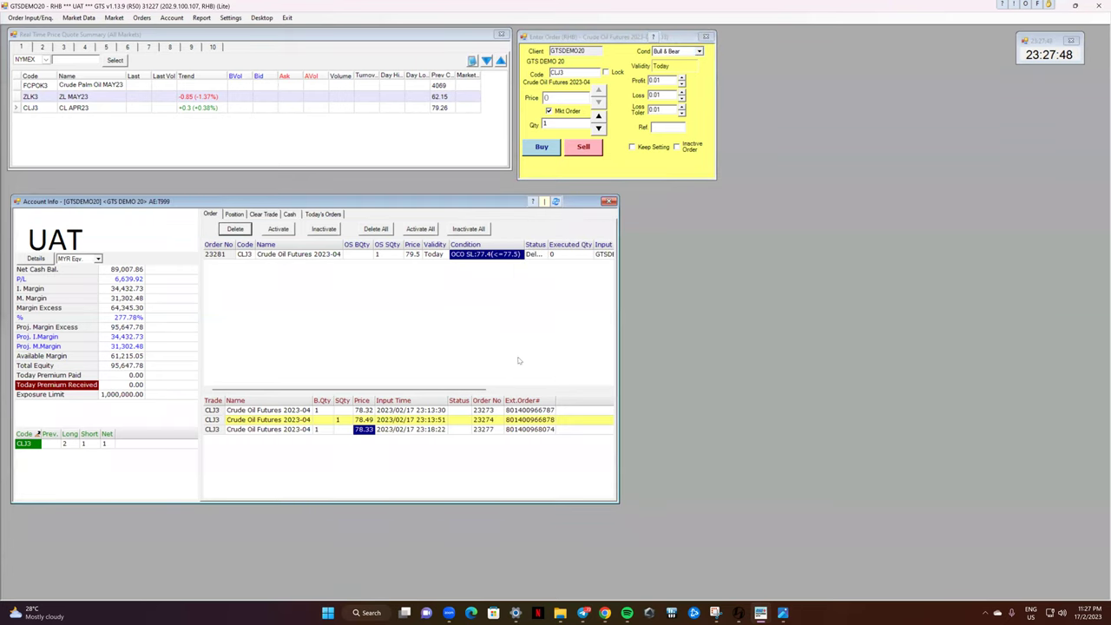
# Step: Return the order condition to Normal and try to submit a market sell order for CLJ3
pyautogui.click(568, 117)
pyautogui.hotkey('alt', 'Down')
pyautogui.press('Up')
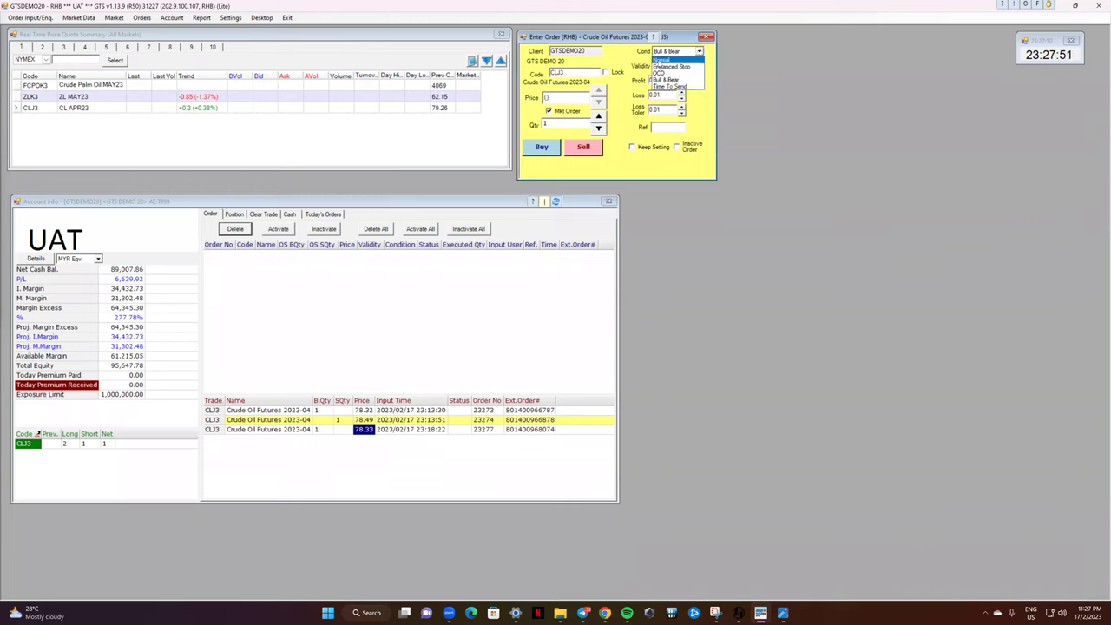
pyautogui.press('Return')
pyautogui.click(584, 147)
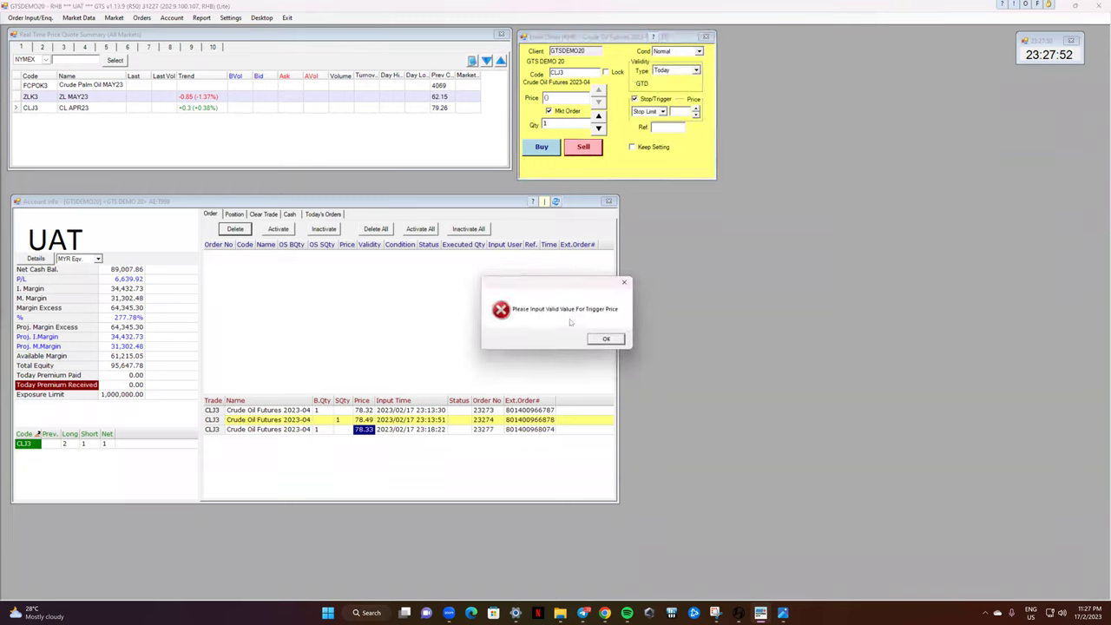
pyautogui.press('Return')
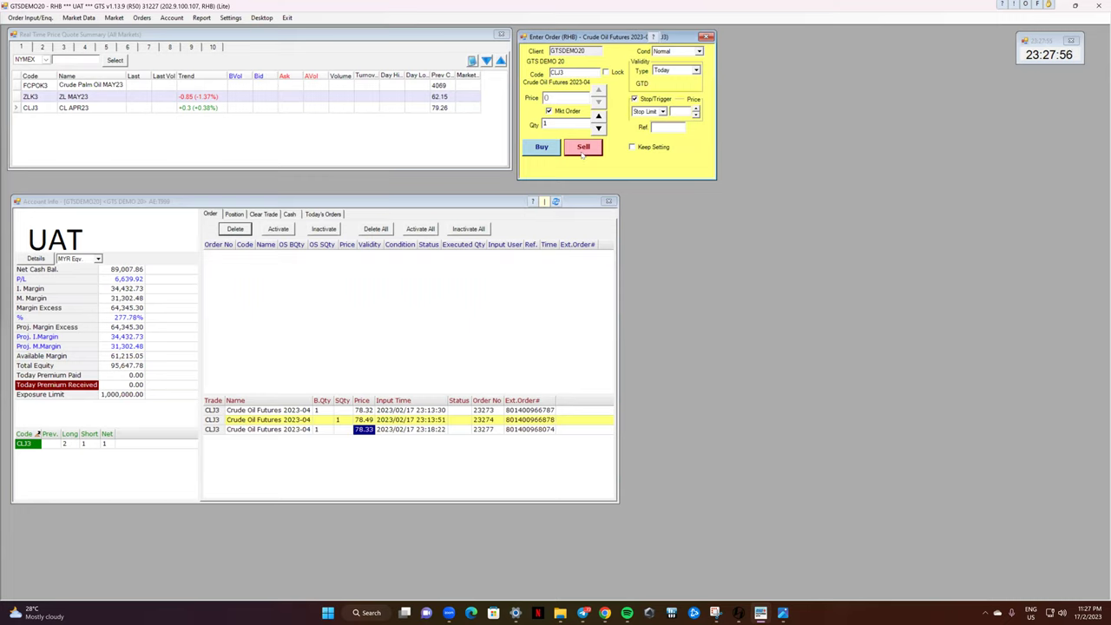
# Step: Turn off Stop/Trigger and sell 1 CLJ3 contract at market
pyautogui.click(634, 99)
pyautogui.click(583, 146)
pyautogui.click(577, 343)
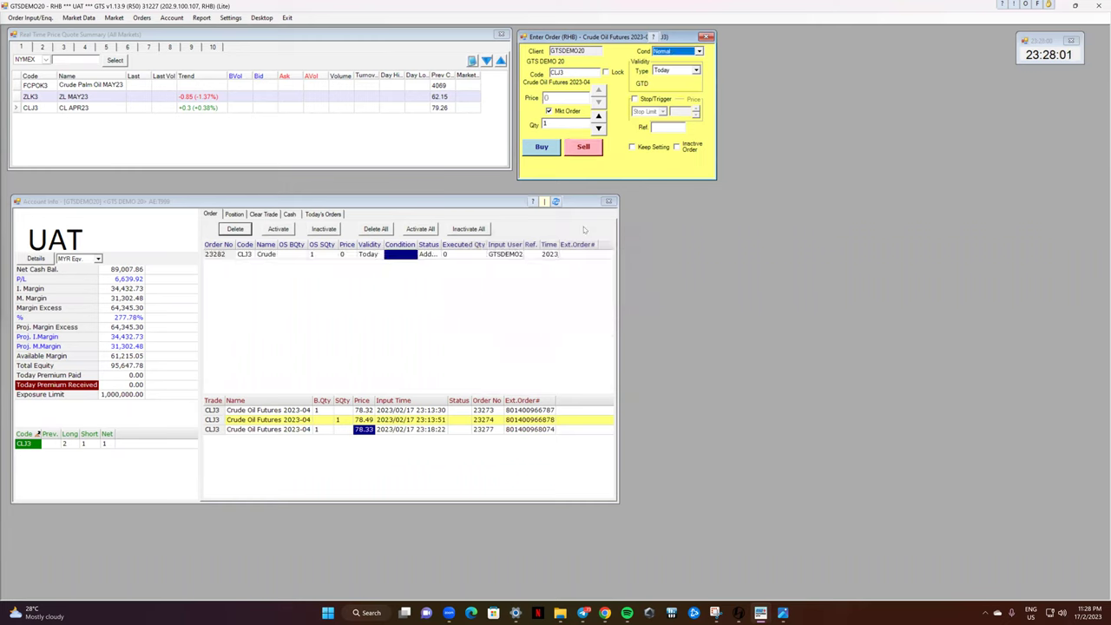
pyautogui.click(686, 51)
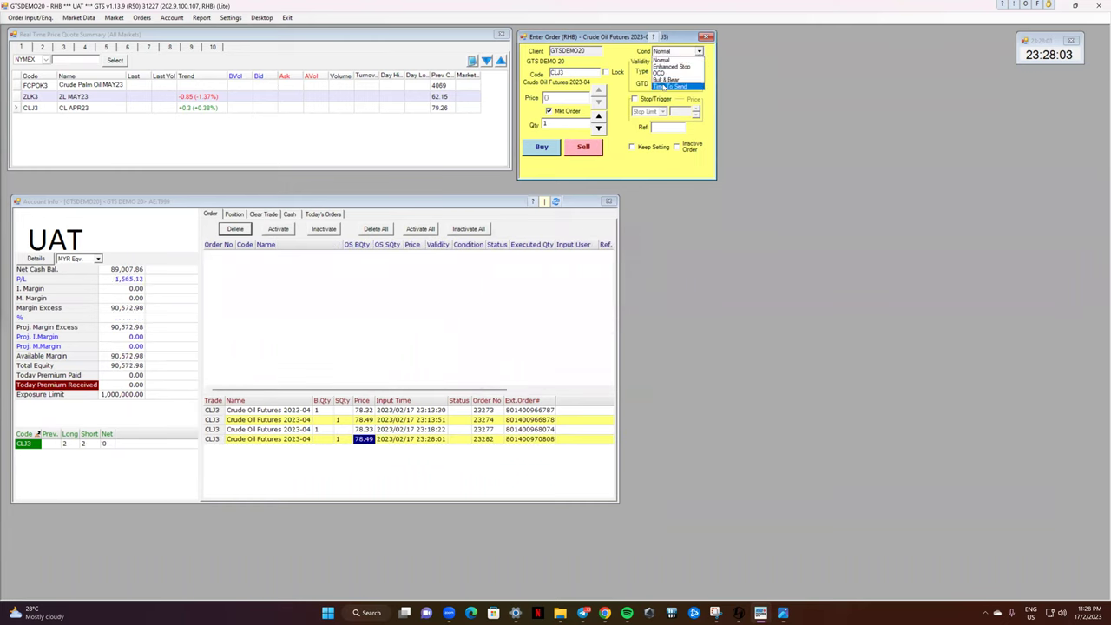
pyautogui.click(667, 79)
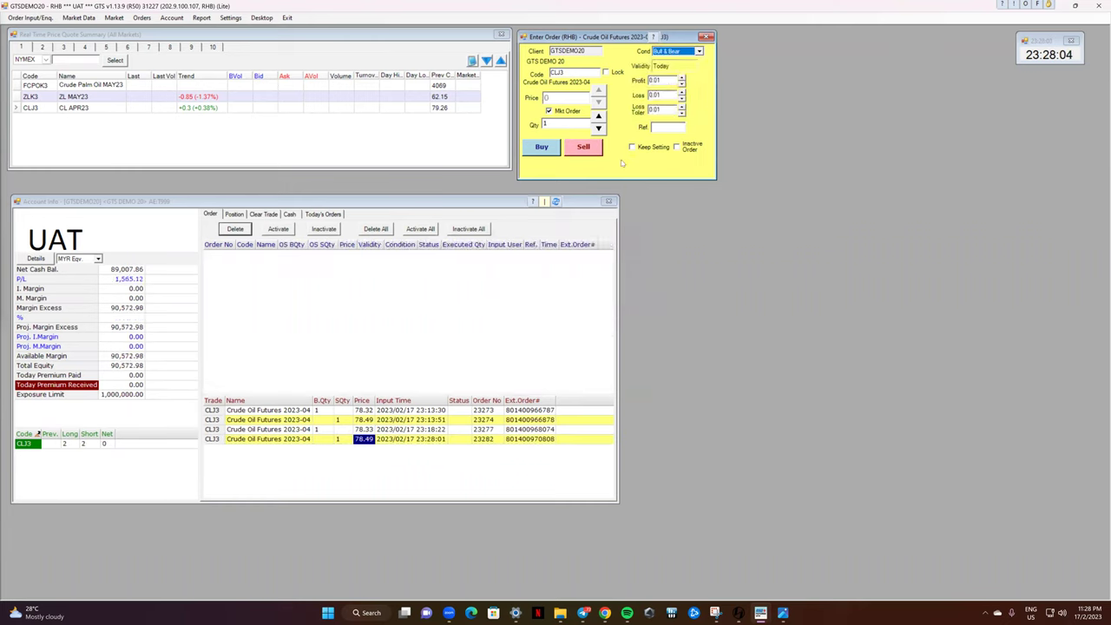
pyautogui.click(674, 51)
pyautogui.click(664, 59)
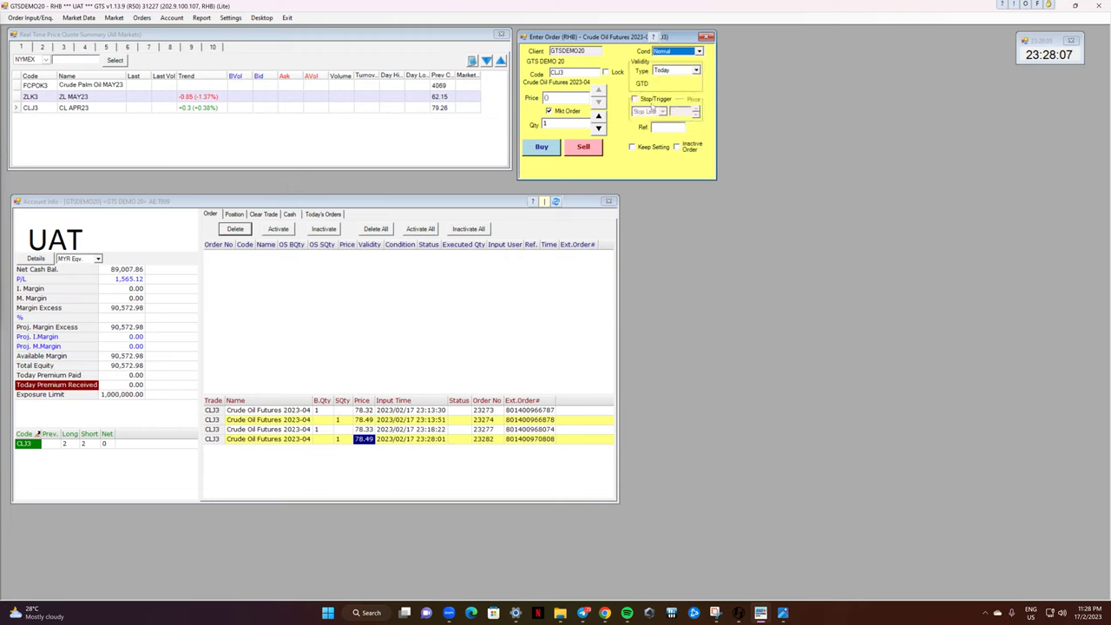
# Step: Turn off the market order option in the CLJ3 ticket and enable Stop/Trigger
pyautogui.click(549, 112)
pyautogui.click(547, 98)
pyautogui.click(541, 98)
pyautogui.click(549, 111)
pyautogui.click(635, 99)
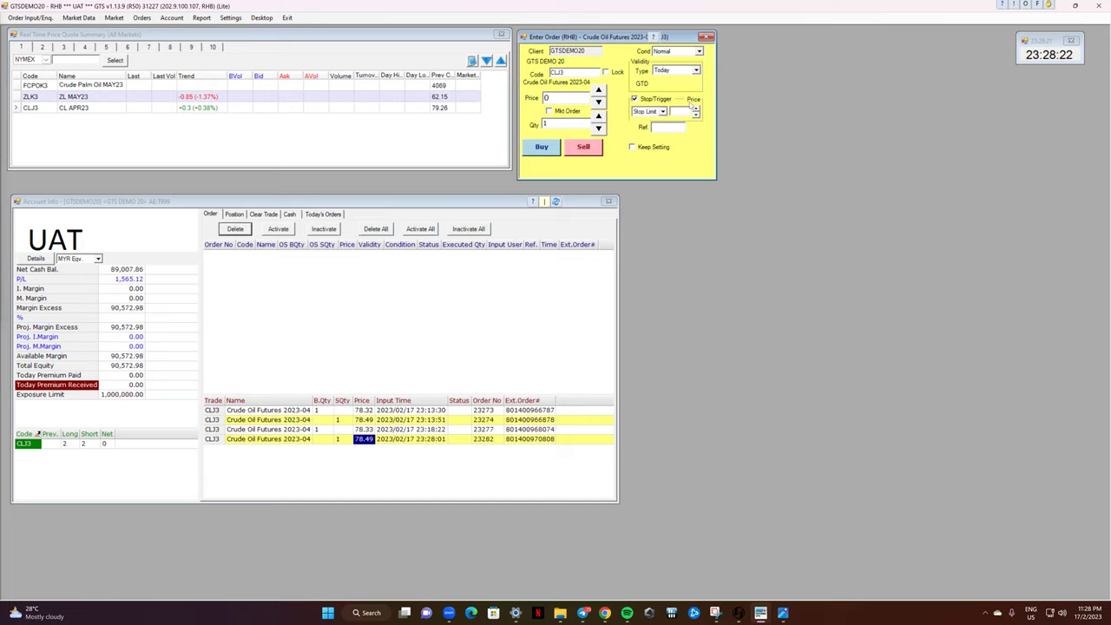
# Step: Switch the order condition to OCO and go through its stop, tolerance and price fields
pyautogui.doubleClick(548, 97)
pyautogui.click(678, 52)
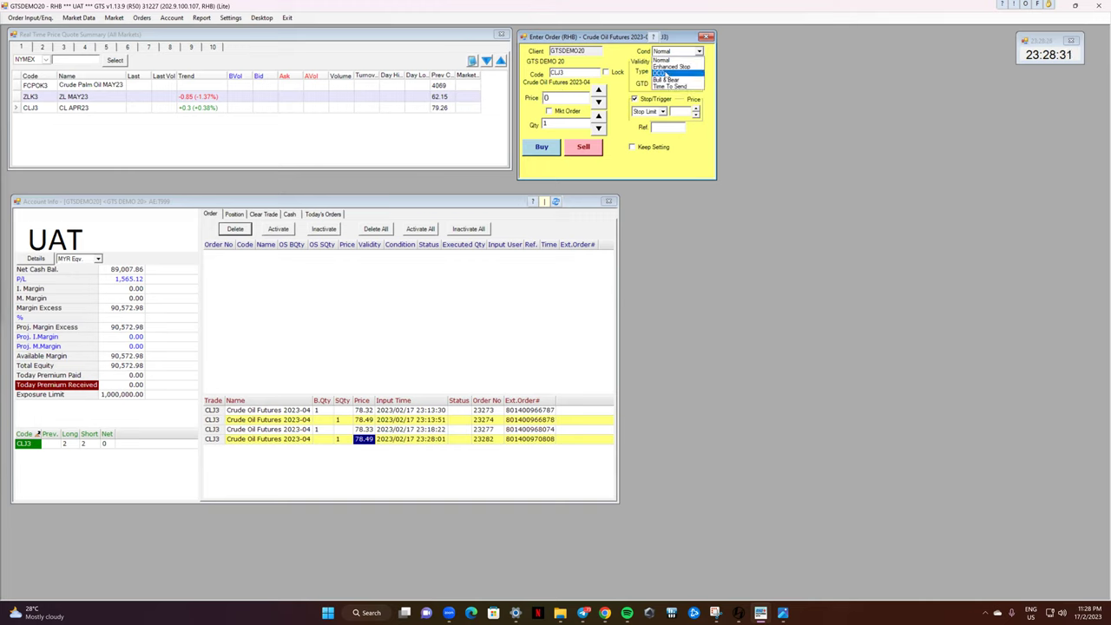
pyautogui.click(664, 73)
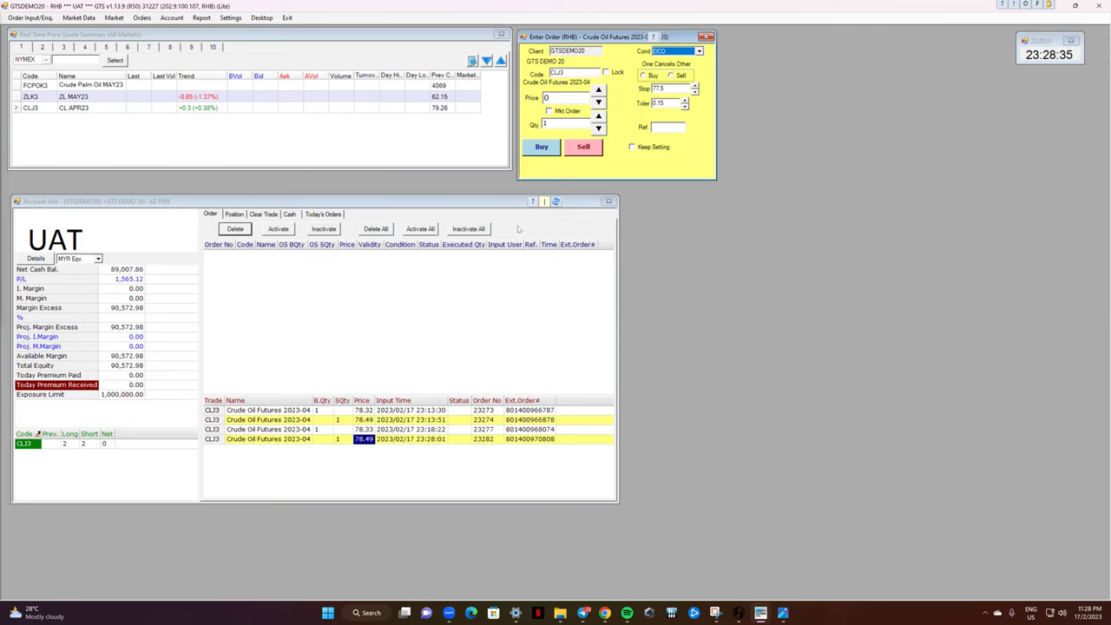
pyautogui.click(669, 89)
pyautogui.click(663, 102)
pyautogui.click(565, 97)
# Step: Choose the Bull & Bear condition, go through its profit and loss fields, and set the order price to 78
pyautogui.click(683, 53)
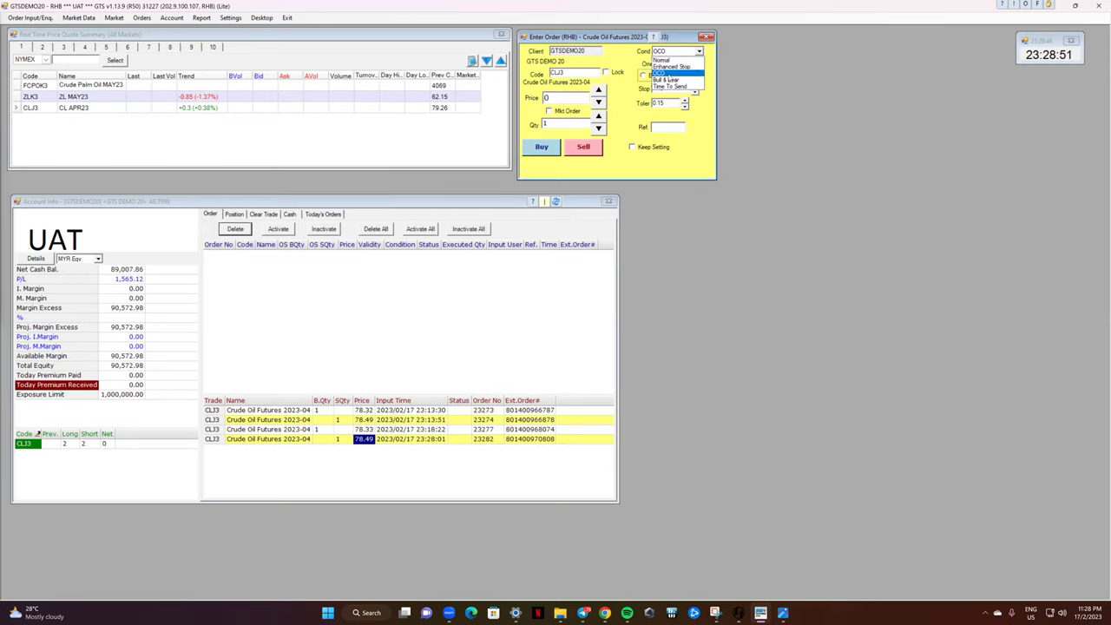
pyautogui.click(668, 81)
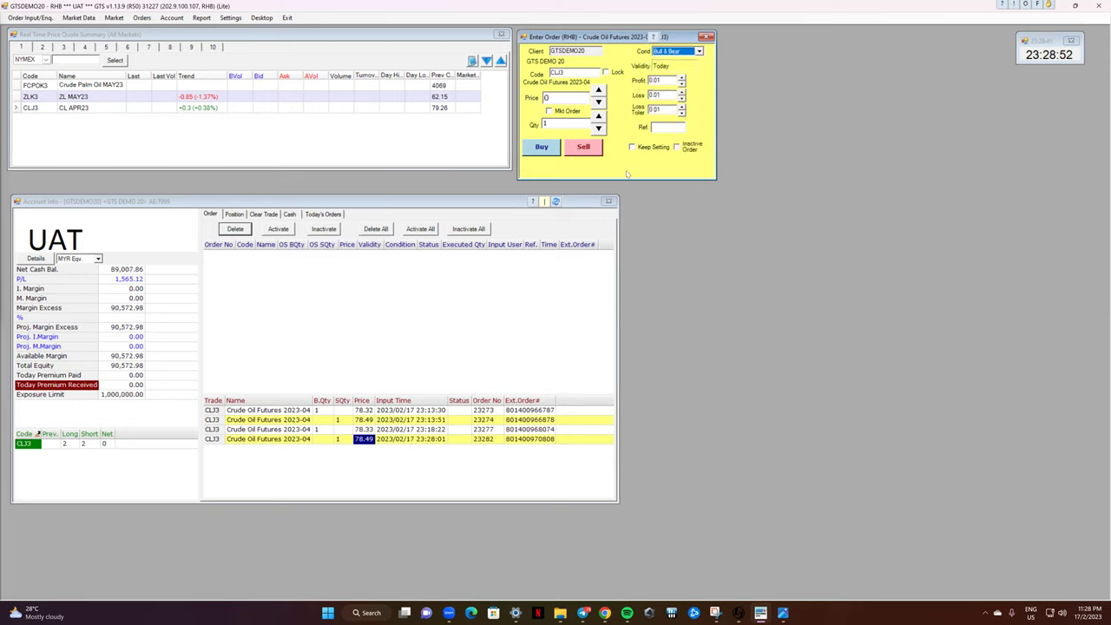
pyautogui.click(555, 98)
pyautogui.click(664, 80)
pyautogui.click(665, 94)
pyautogui.click(657, 110)
pyautogui.click(670, 80)
pyautogui.click(575, 97)
pyautogui.write('78.00')
# Step: Set the Bull & Bear profit to 1, the loss to 0.3 and the loss tolerance to 0.15
pyautogui.click(681, 80)
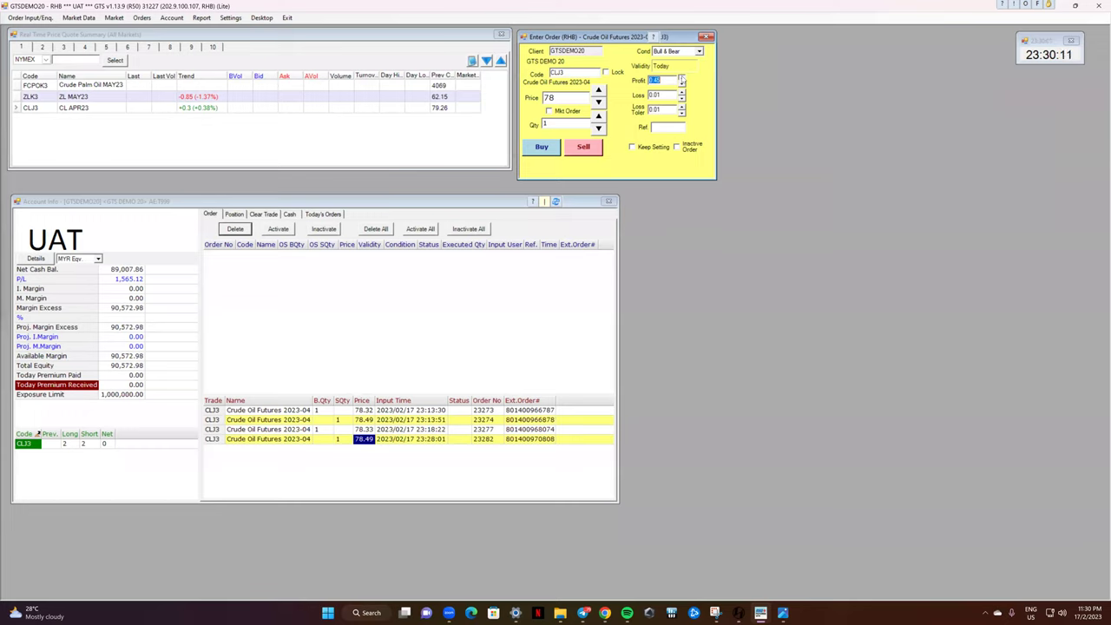
pyautogui.write('1')
pyautogui.click(682, 96)
pyautogui.click(682, 95)
pyautogui.click(683, 95)
pyautogui.click(682, 109)
pyautogui.click(682, 105)
# Step: Submit the Bull & Bear buy order for 1 CLJ3 contract at 78, and select its condition in the order list
pyautogui.click(542, 148)
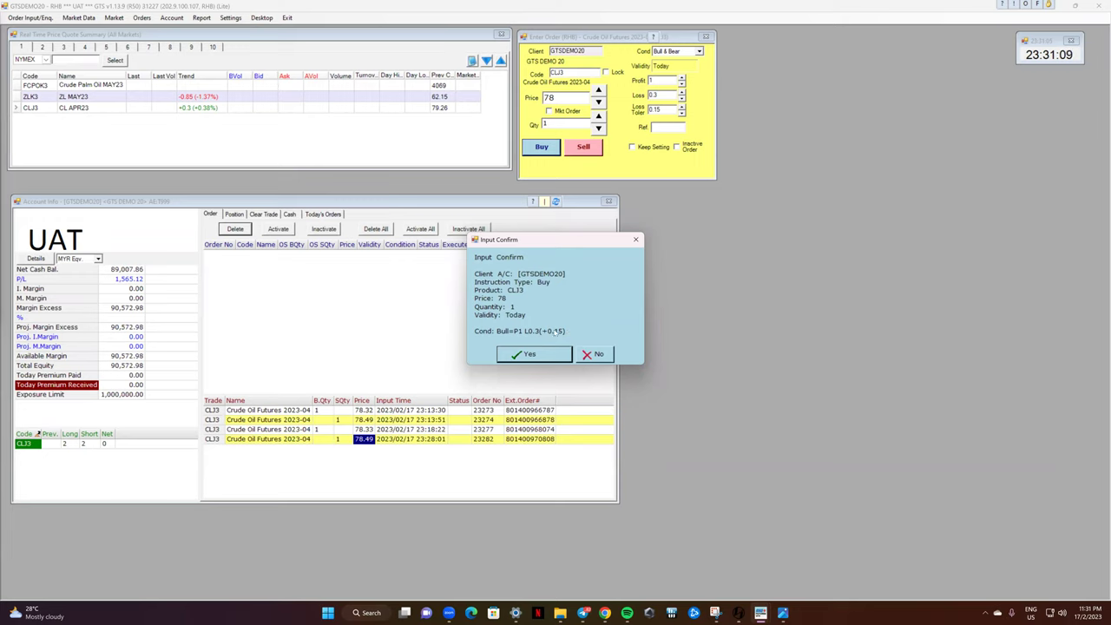
pyautogui.click(531, 354)
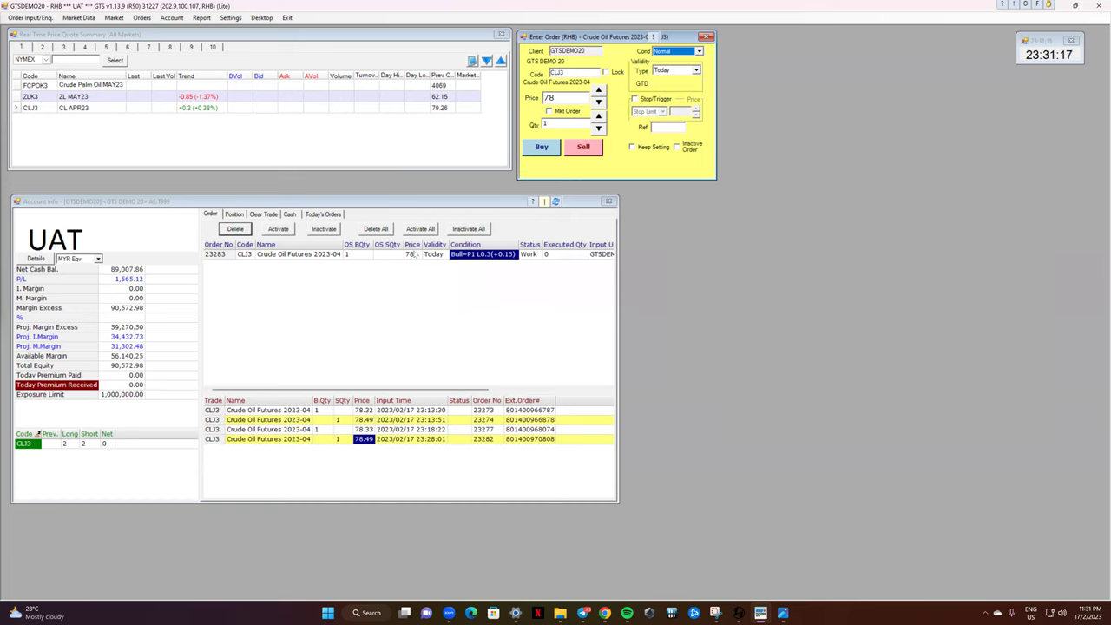
pyautogui.click(412, 256)
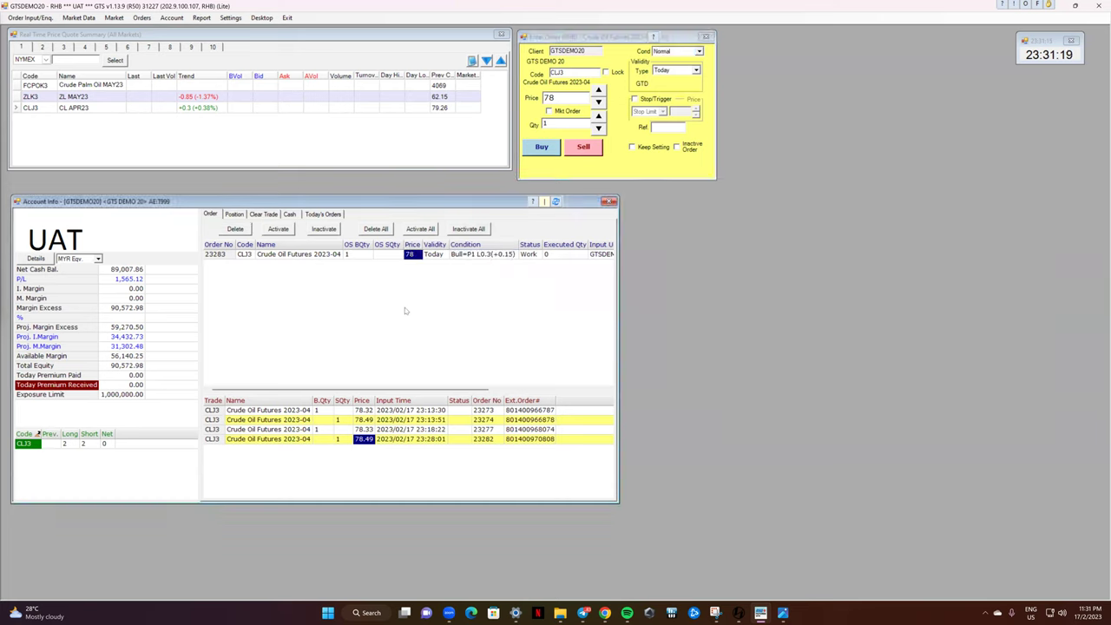
pyautogui.click(470, 257)
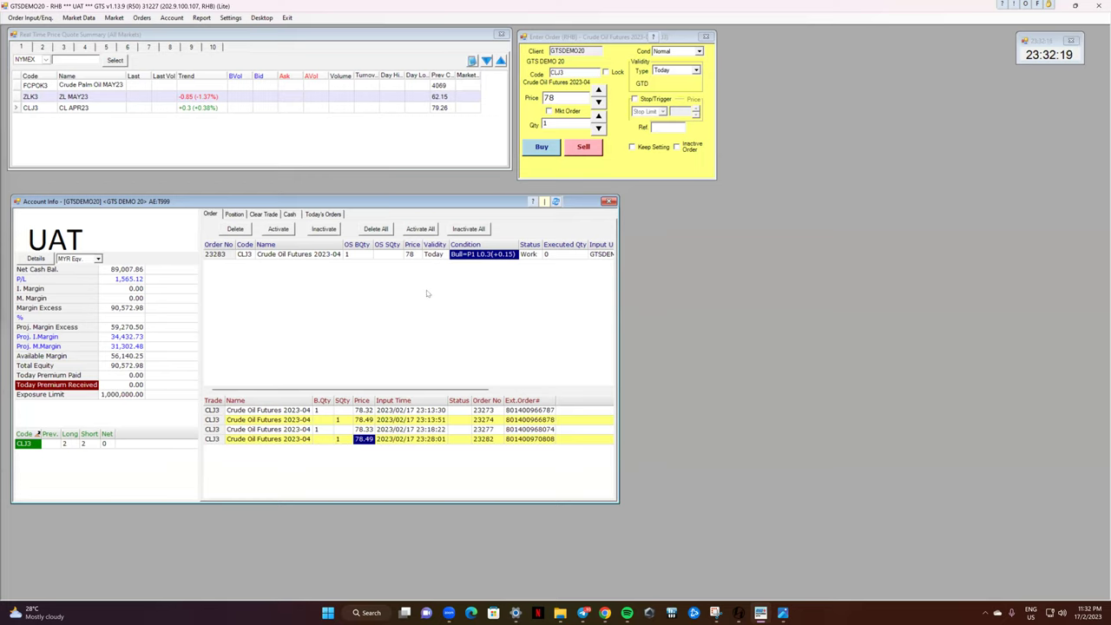
# Step: Choose the Bull & Bear condition again to review its profit, loss and tolerance fields, and select the working order's product name
pyautogui.click(687, 53)
pyautogui.click(676, 81)
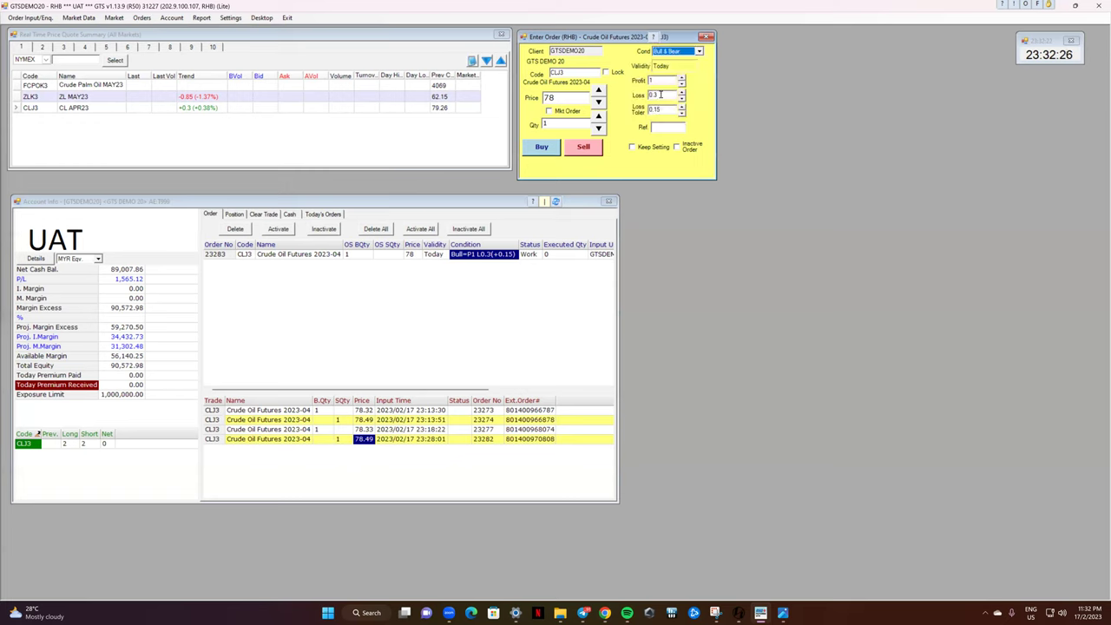
pyautogui.press('Tab')
pyautogui.press('Tab')
pyautogui.press('Tab')
pyautogui.click(315, 255)
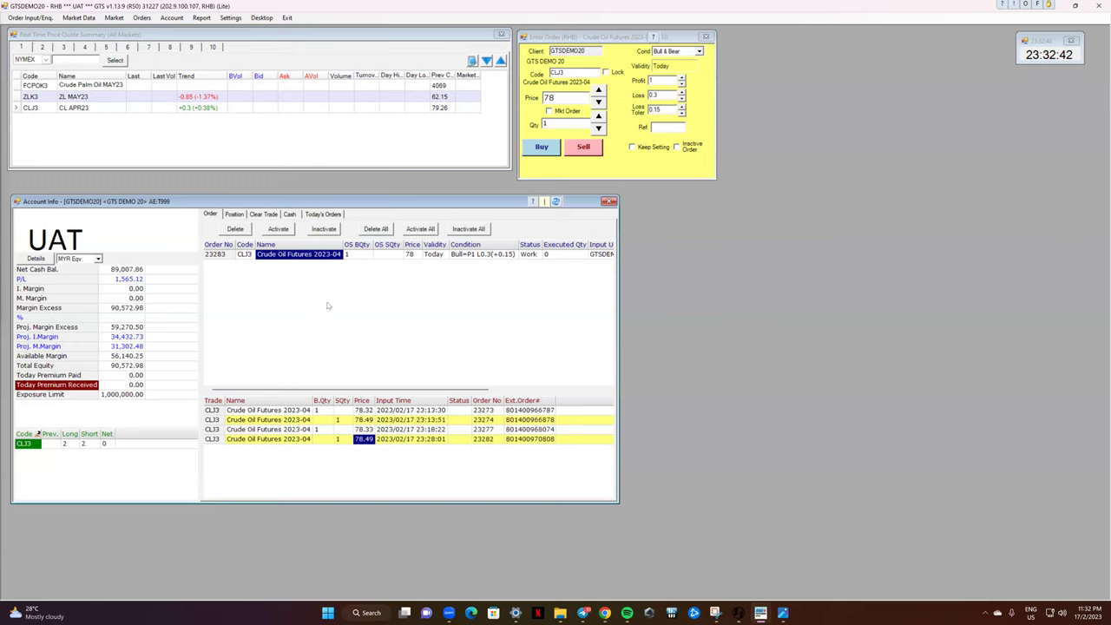
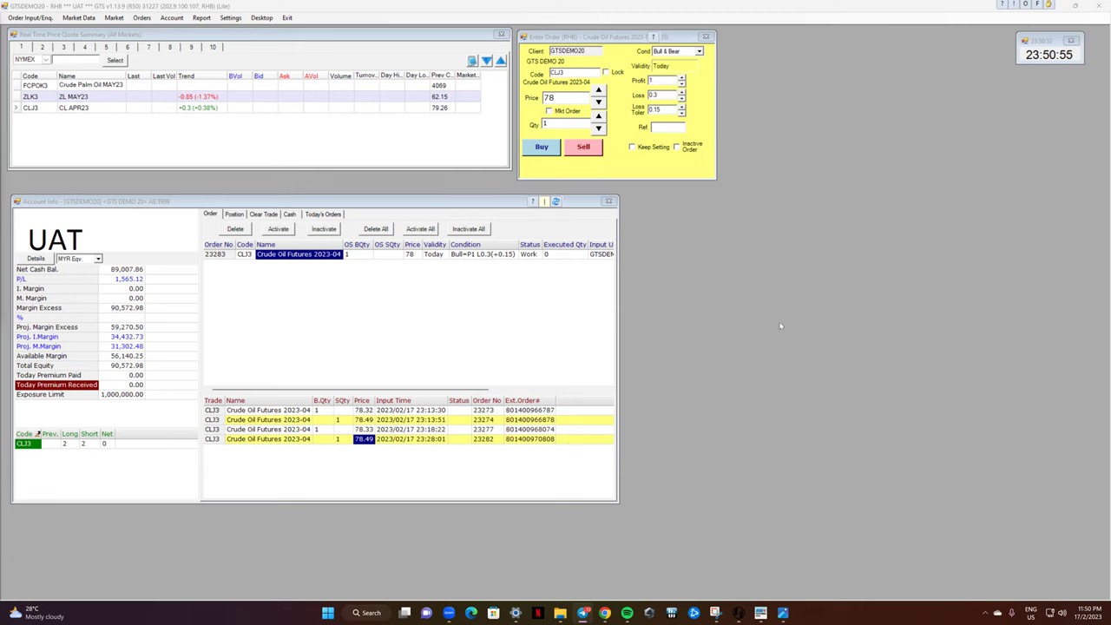
# Step: Minimise the GTS platform and switch to the CQG Desktop window showing the CLEJ23 chart in Chrome
pyautogui.click(1061, 7)
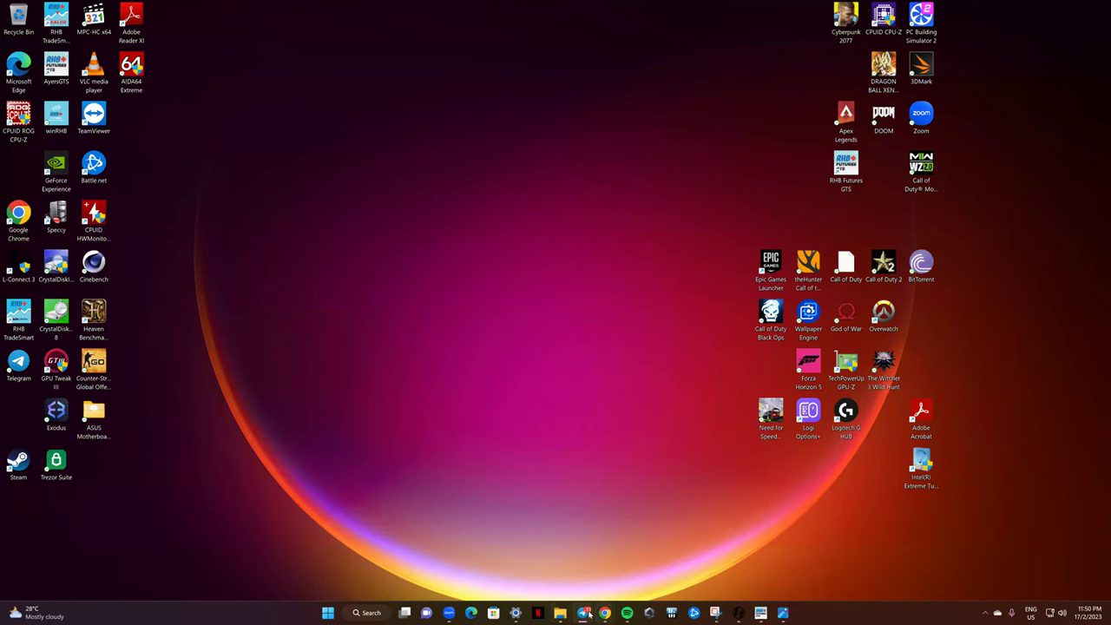
pyautogui.moveTo(608, 613)
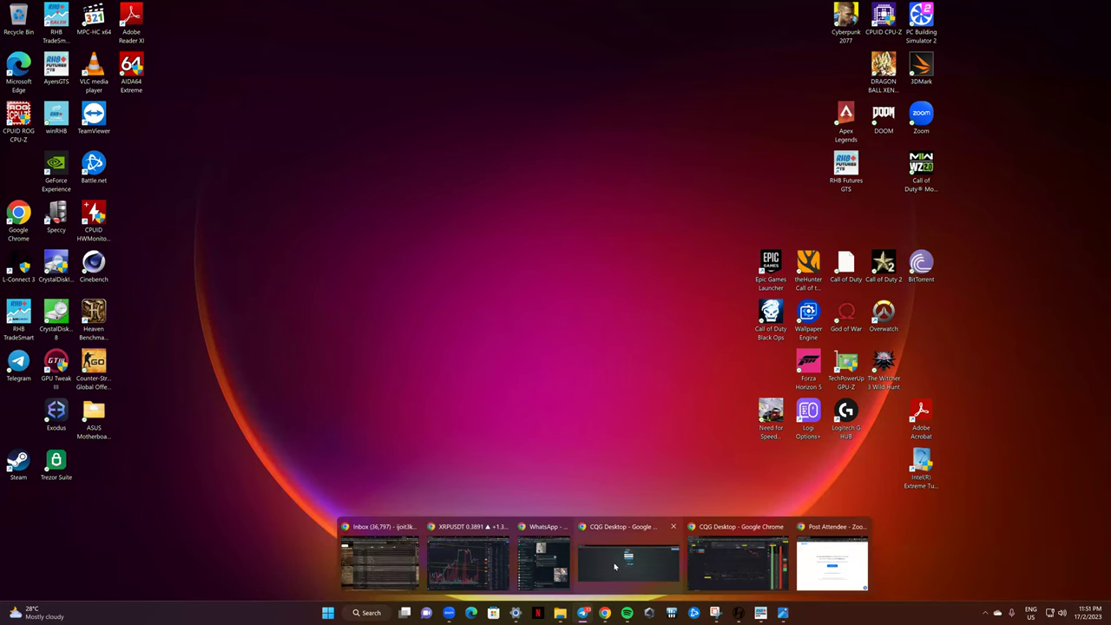
pyautogui.click(735, 556)
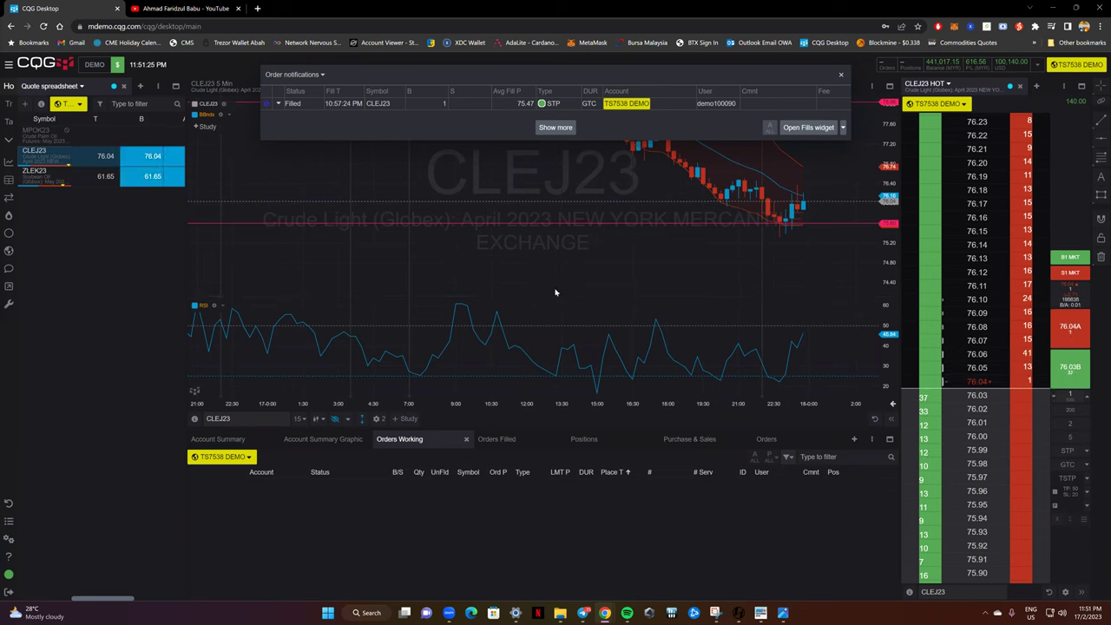
# Step: Enlarge the RSI pane below the CLEJ23 15-minute chart and close the order notifications
pyautogui.moveTo(547, 296); pyautogui.dragTo(552, 268)
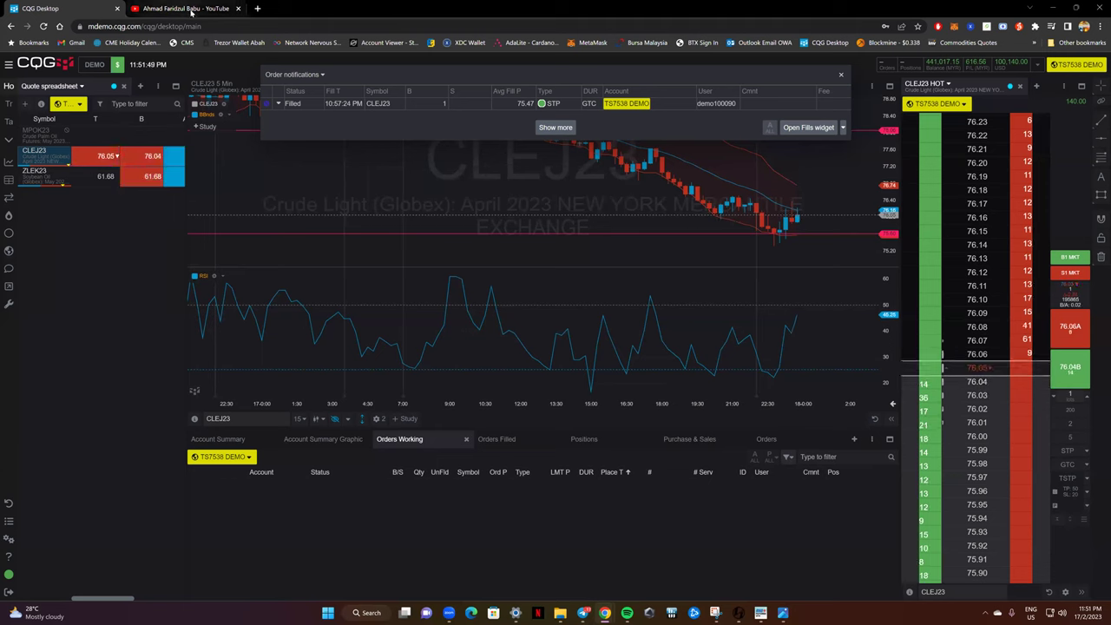
pyautogui.click(843, 78)
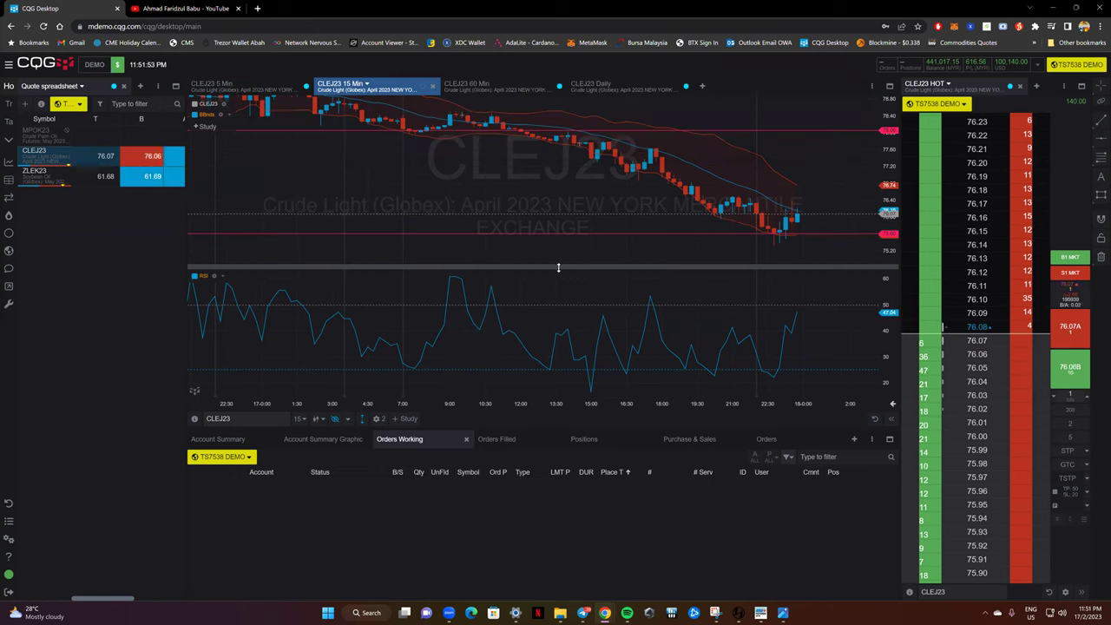
pyautogui.scroll(1, 383, 202)
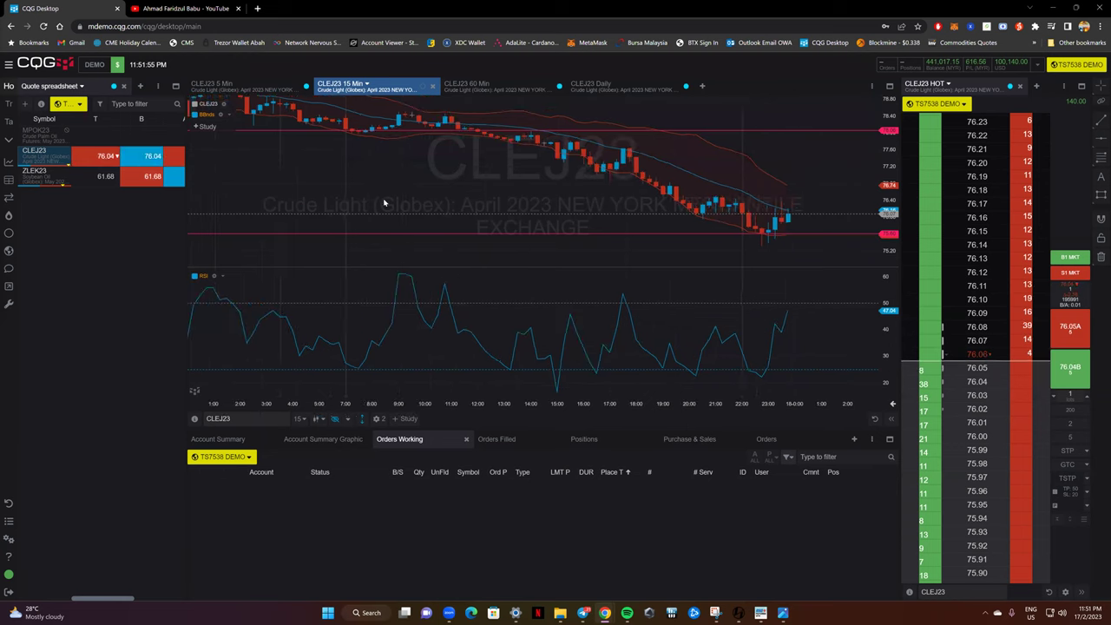
pyautogui.scroll(-2, 386, 203)
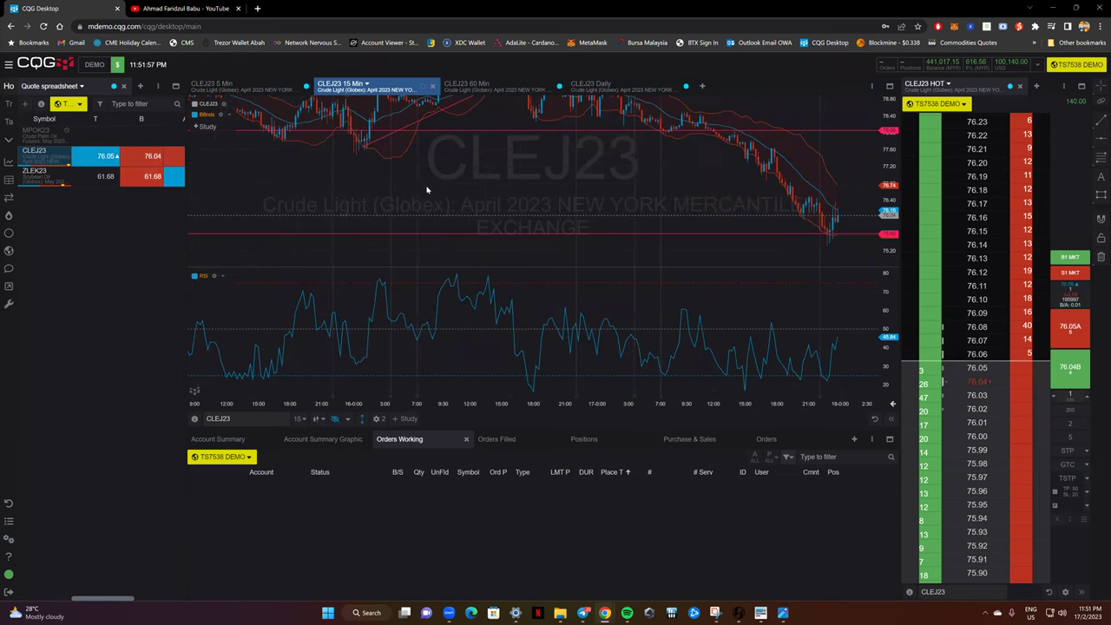
pyautogui.scroll(2, 382, 193)
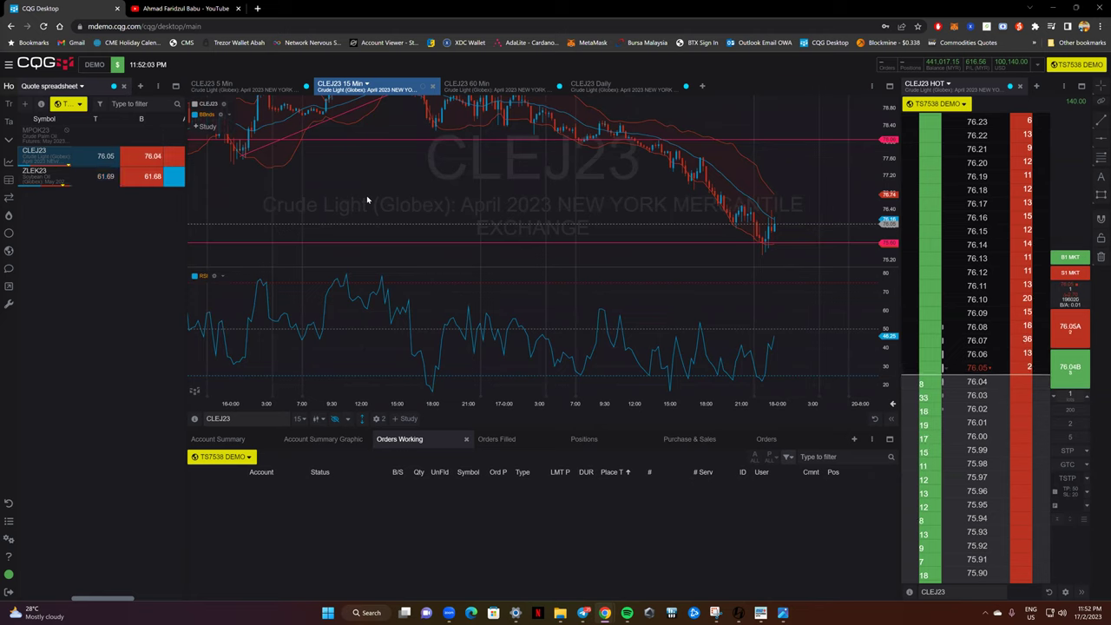
pyautogui.scroll(1, 367, 200)
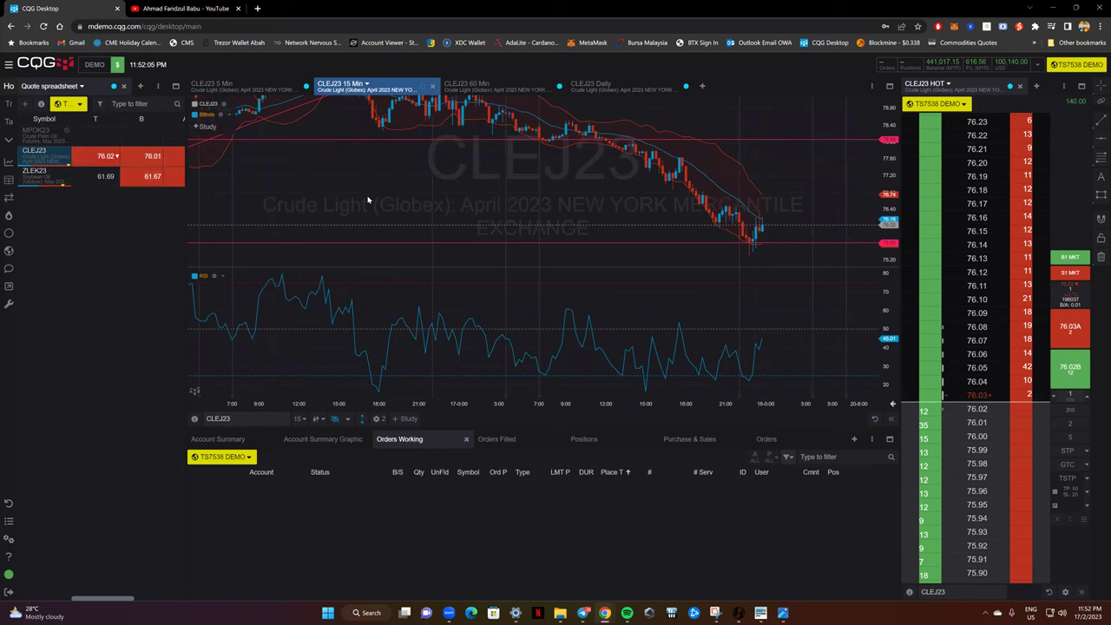